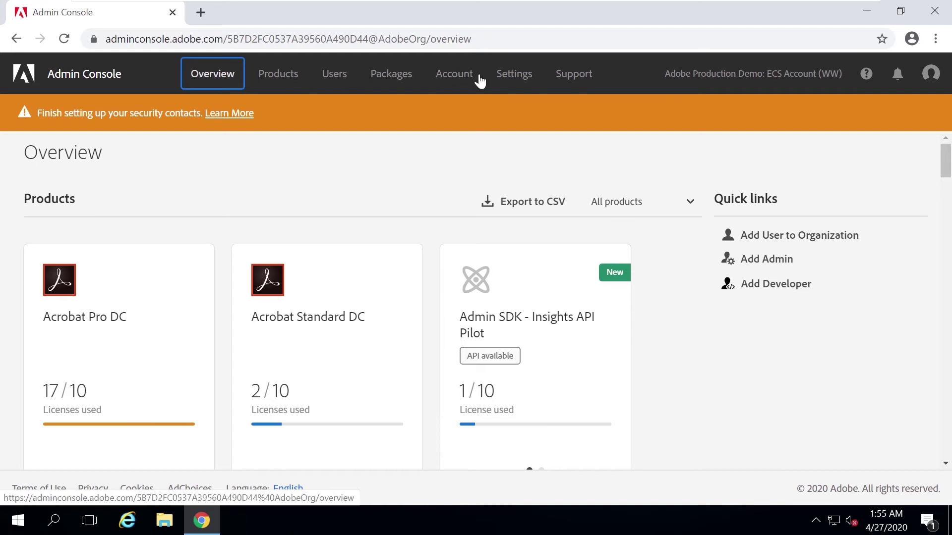
# Step: Go to Settings to reach the Identity page listing directories, domains and trustees
pyautogui.click(516, 76)
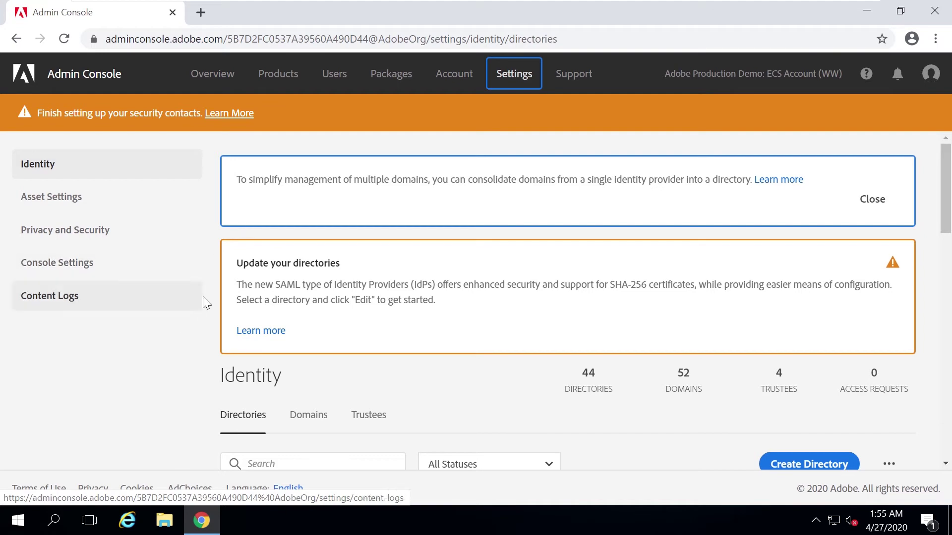
pyautogui.scroll(-2, 214, 285)
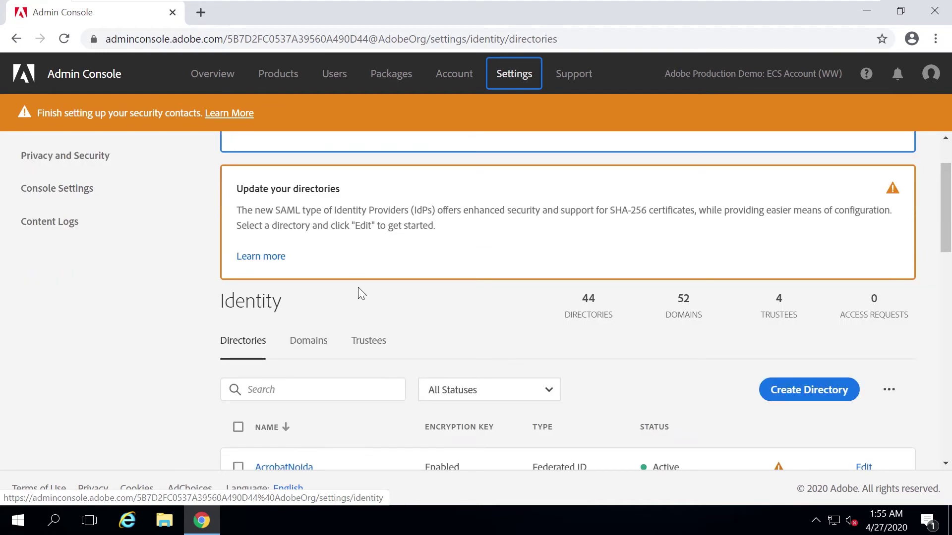
pyautogui.scroll(-2, 356, 284)
pyautogui.scroll(4, 347, 286)
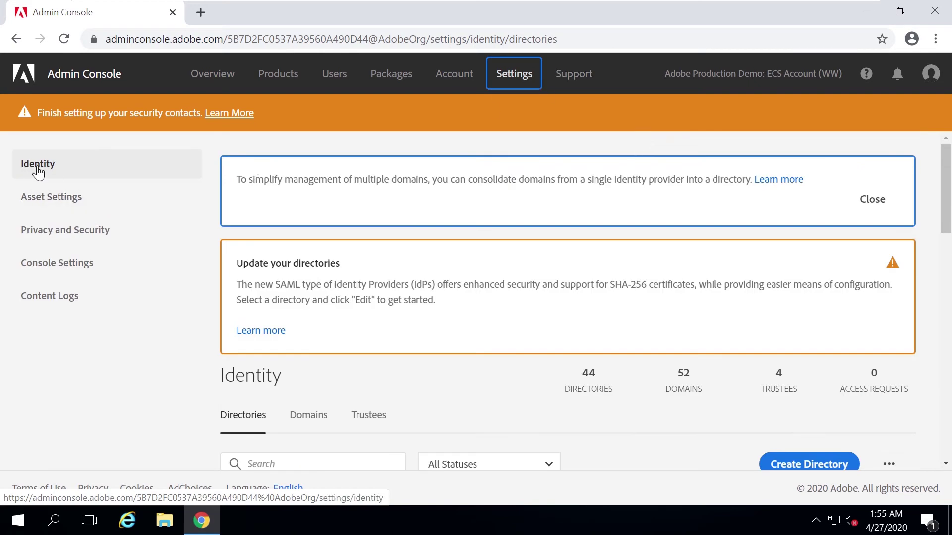
pyautogui.scroll(-3, 942, 429)
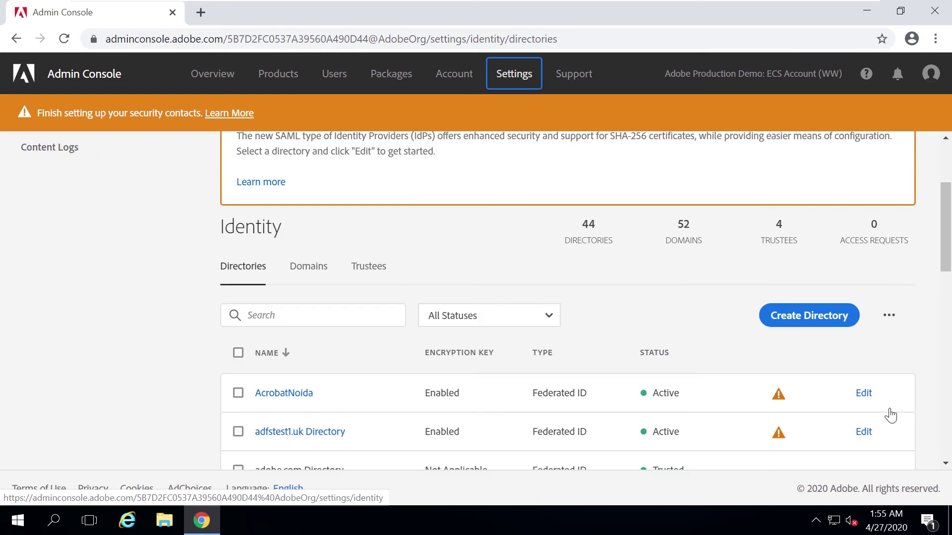
# Step: Create a directory named TestXYZ with Federated ID authentication and continue to provider selection
pyautogui.click(826, 322)
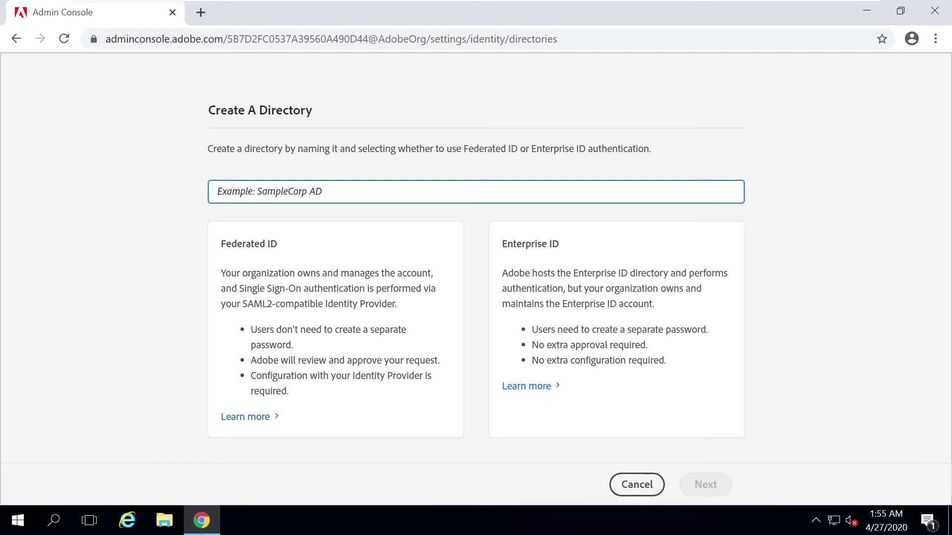
pyautogui.write('Te')
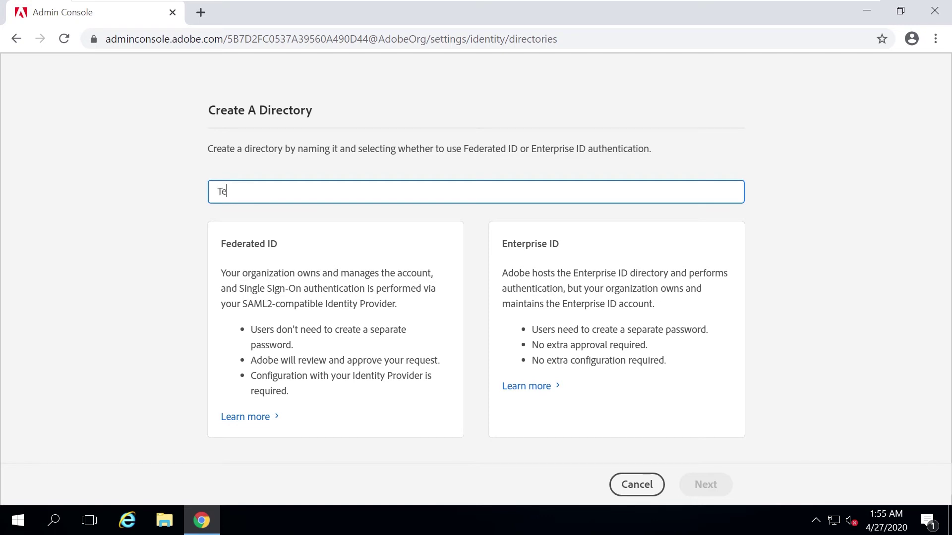
pyautogui.write('stXYZ')
pyautogui.click(362, 273)
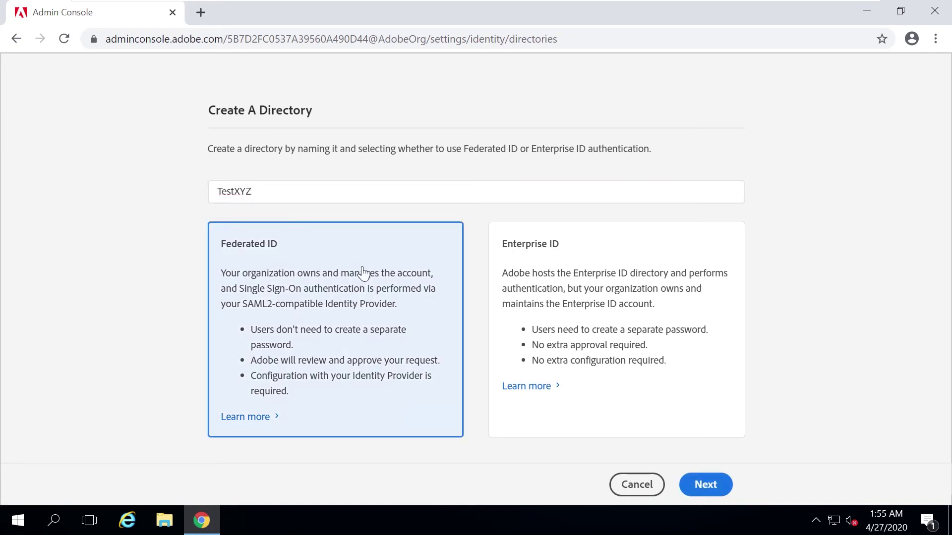
pyautogui.click(712, 488)
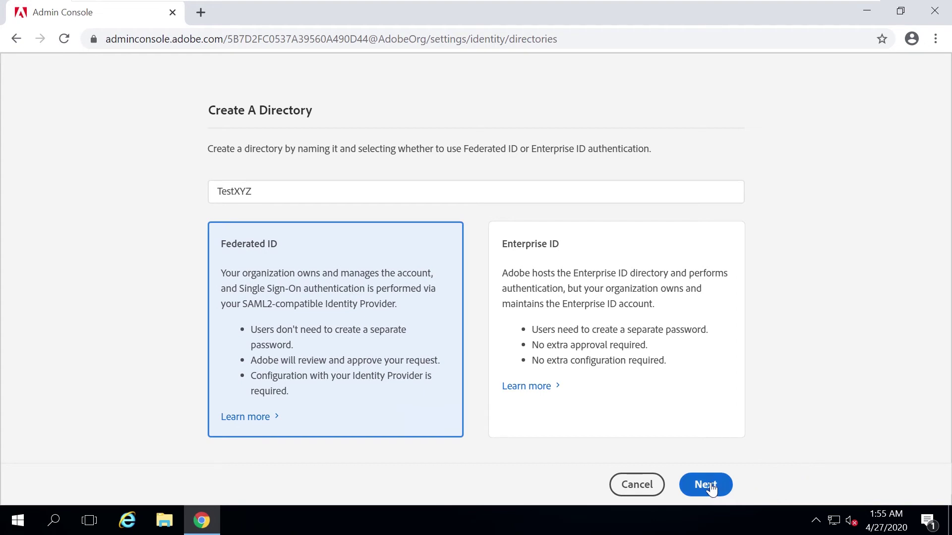
pyautogui.click(712, 487)
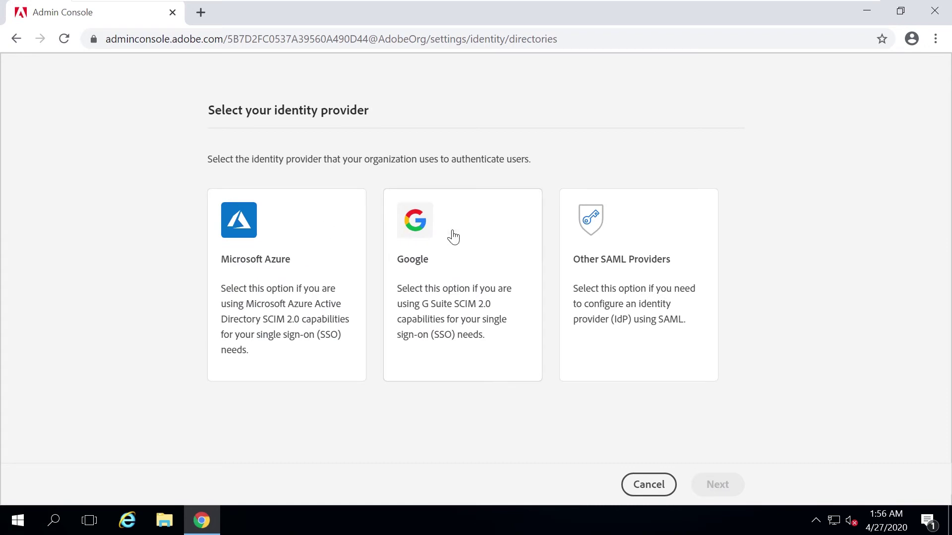
# Step: Choose Other SAML Providers for TestXYZ, review the ACS URL and Entity Id, then exit setup
pyautogui.click(640, 281)
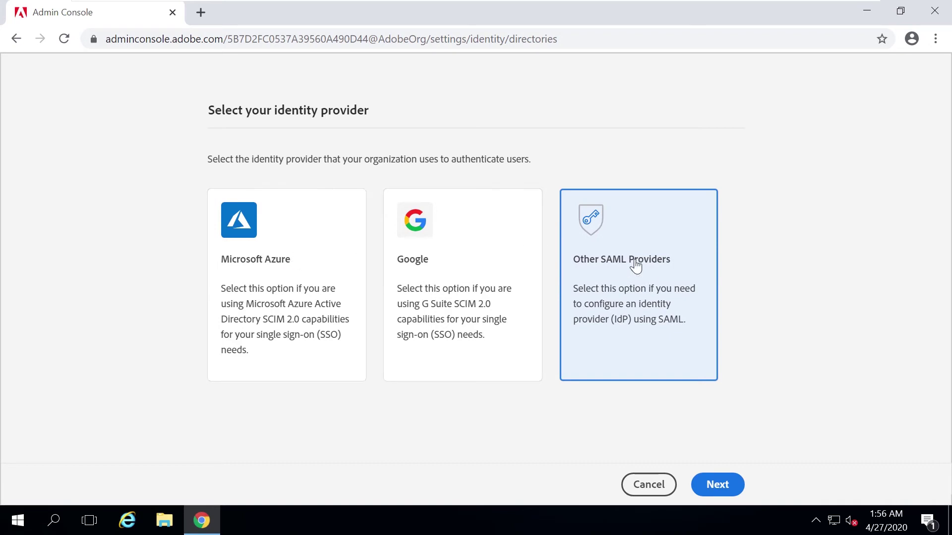
pyautogui.click(720, 486)
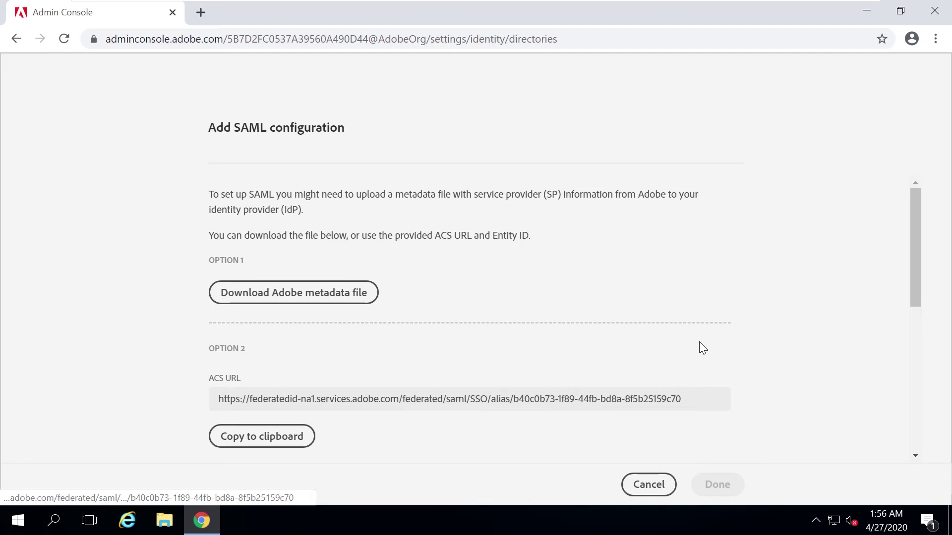
pyautogui.scroll(-5, 541, 277)
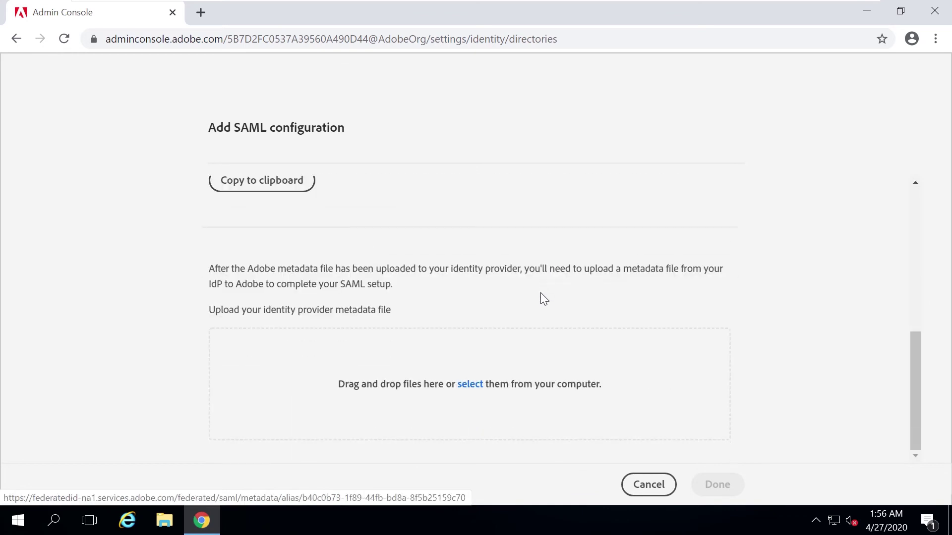
pyautogui.scroll(5, 540, 293)
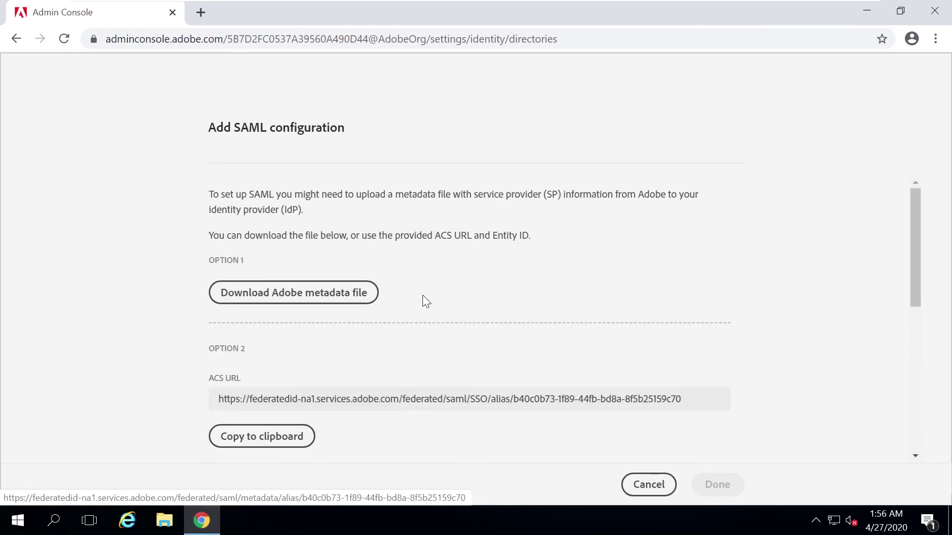
pyautogui.scroll(-4, 427, 302)
pyautogui.scroll(2, 423, 301)
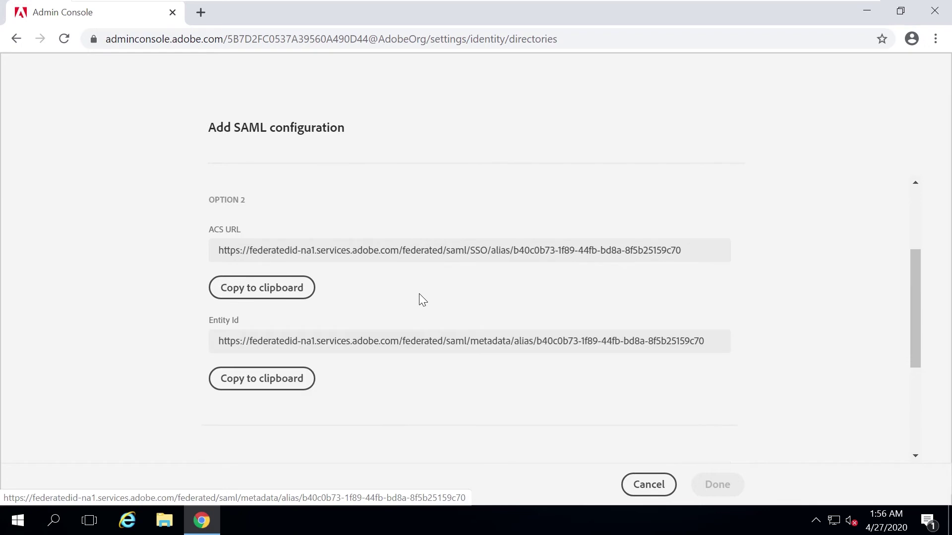
pyautogui.scroll(-3, 422, 301)
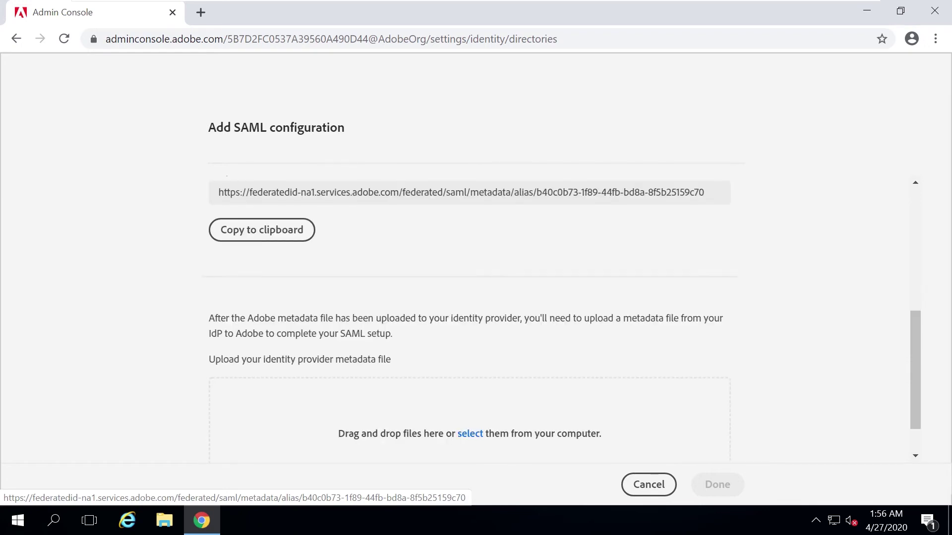
pyautogui.scroll(-1, 519, 300)
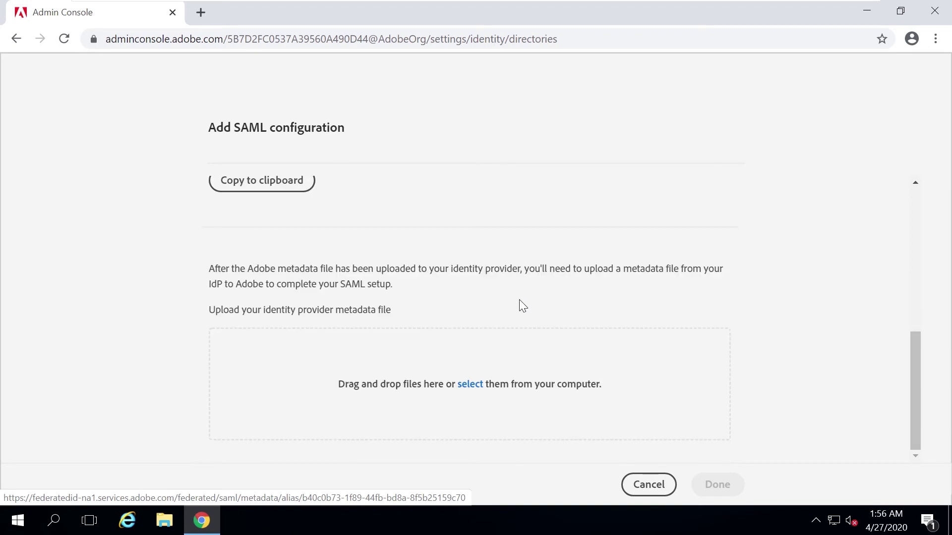
pyautogui.press('Escape')
# Step: Filter directories by 'xyz' to confirm TestXYZ exists with No Domain, then view Domains
pyautogui.scroll(-3, 538, 280)
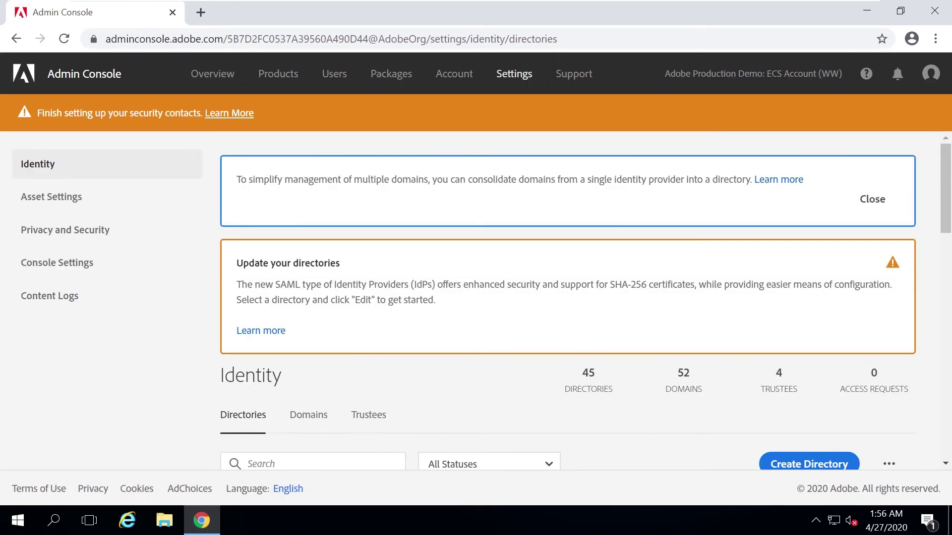
pyautogui.scroll(-4, 366, 308)
pyautogui.click(327, 242)
pyautogui.write('xy')
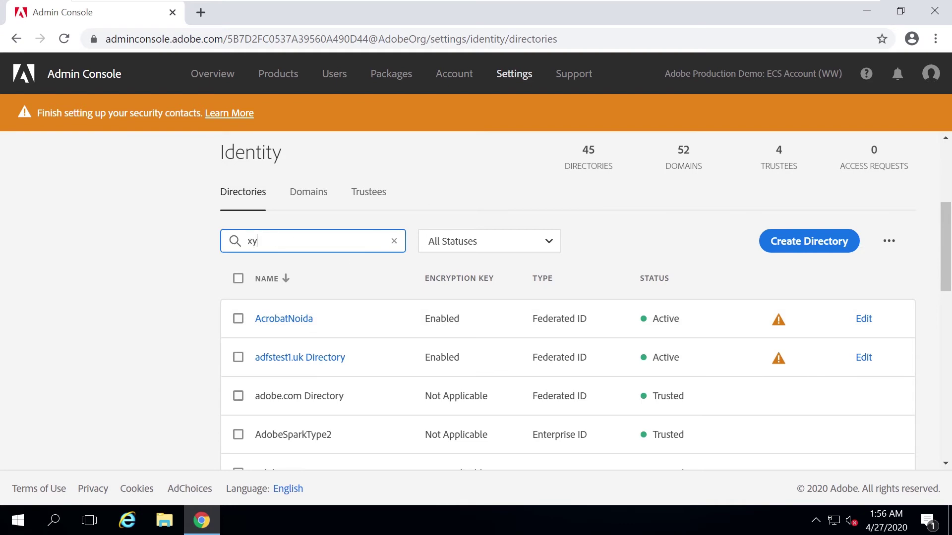
pyautogui.write('z')
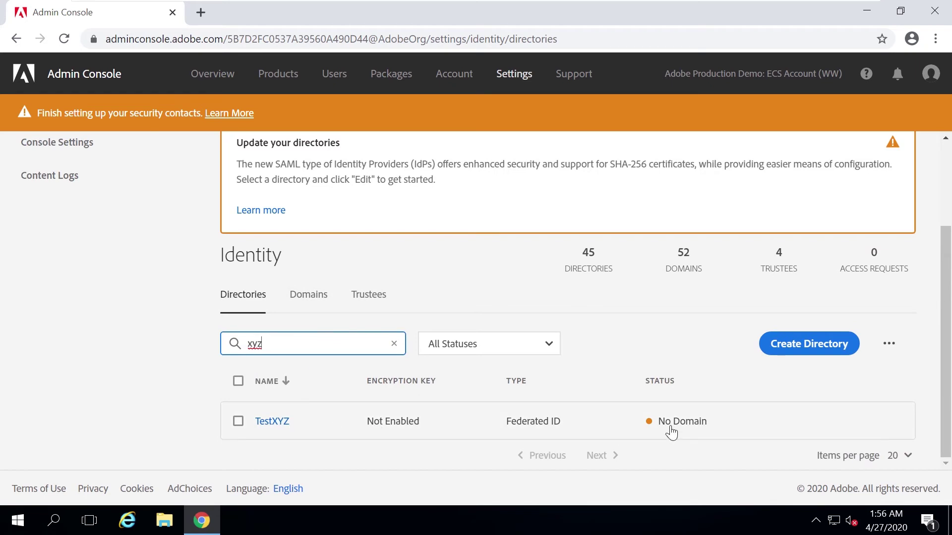
pyautogui.click(313, 298)
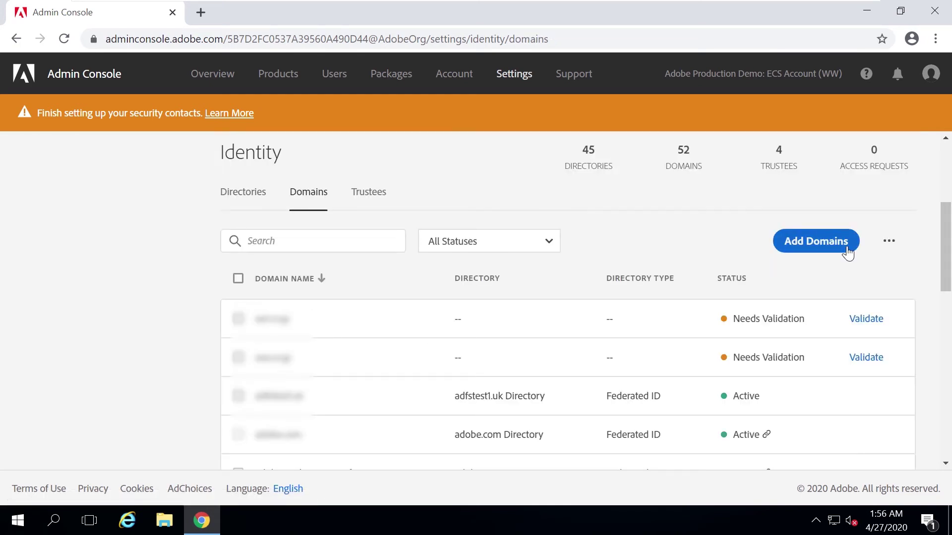
# Step: Add the domain testxyz.com to the organization
pyautogui.click(817, 243)
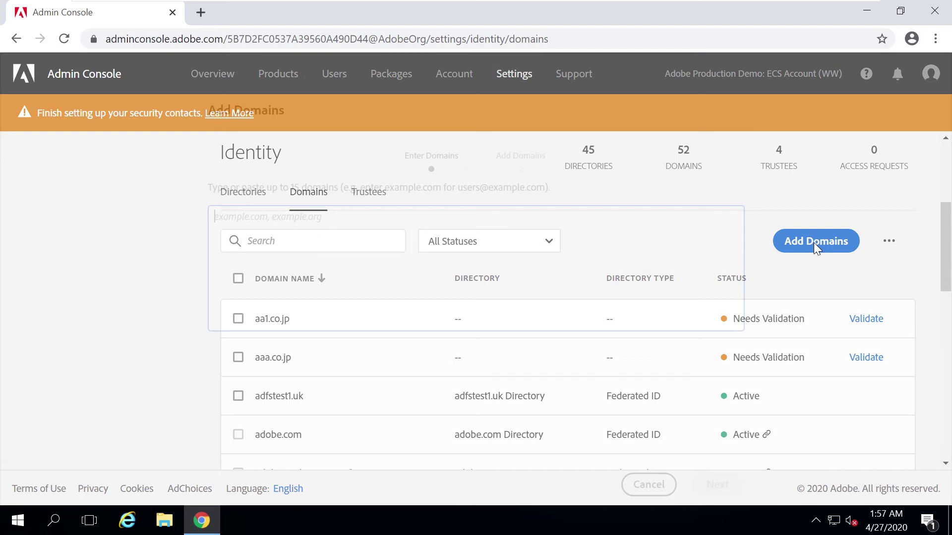
pyautogui.write('test')
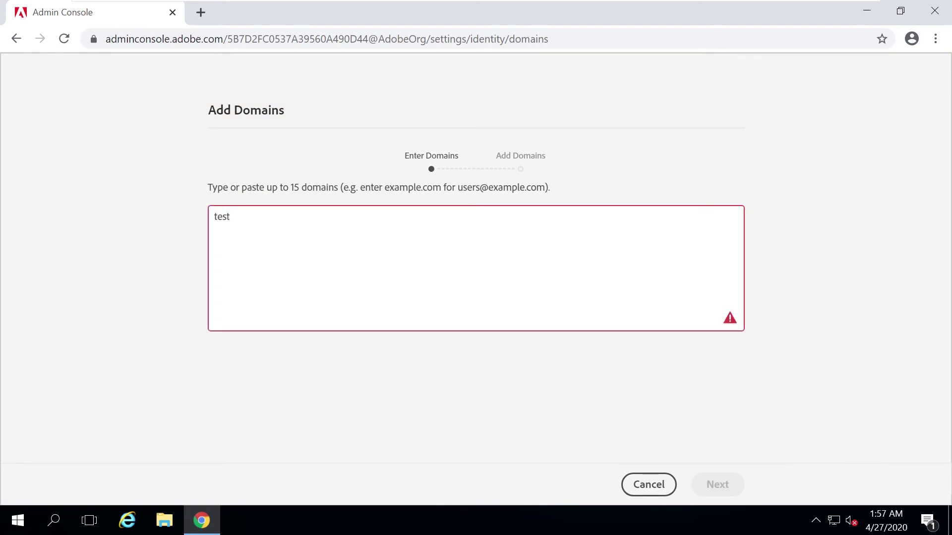
pyautogui.write('xyz.com')
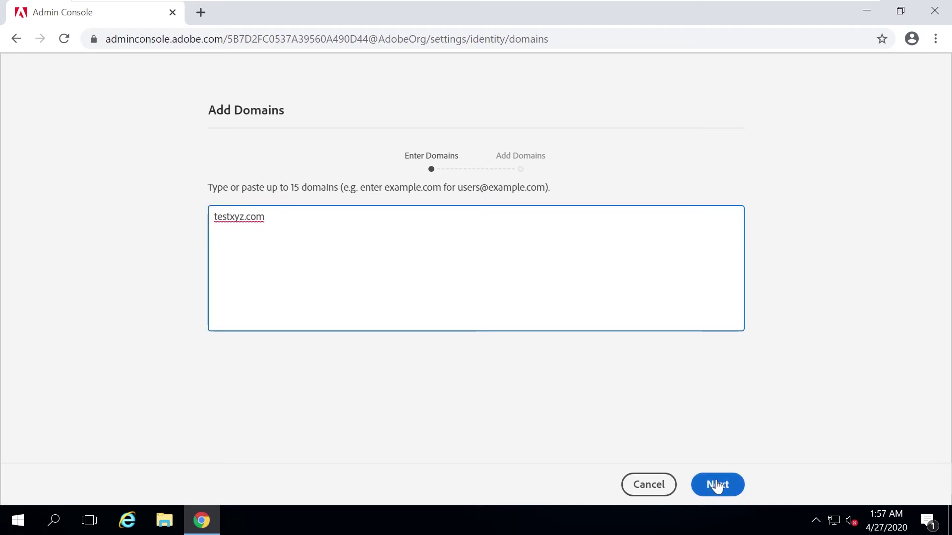
pyautogui.click(717, 484)
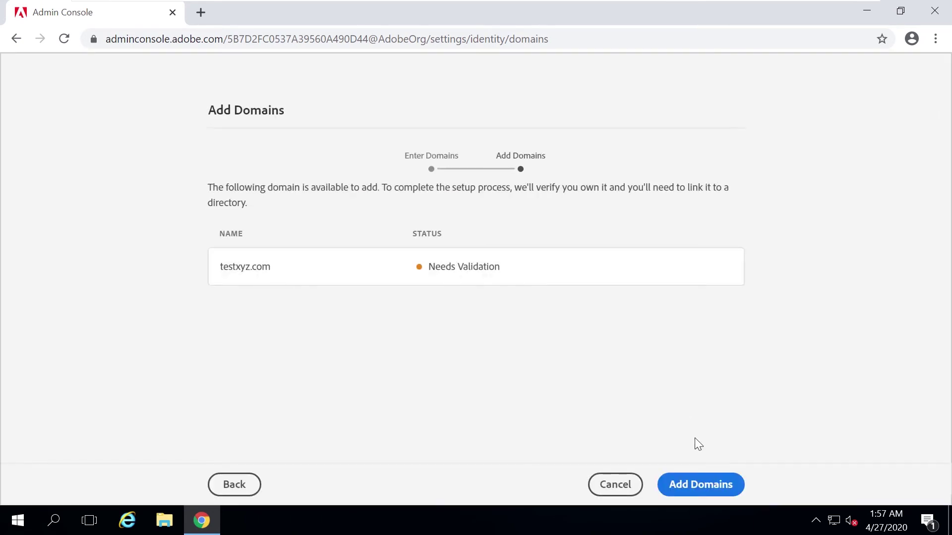
pyautogui.click(709, 484)
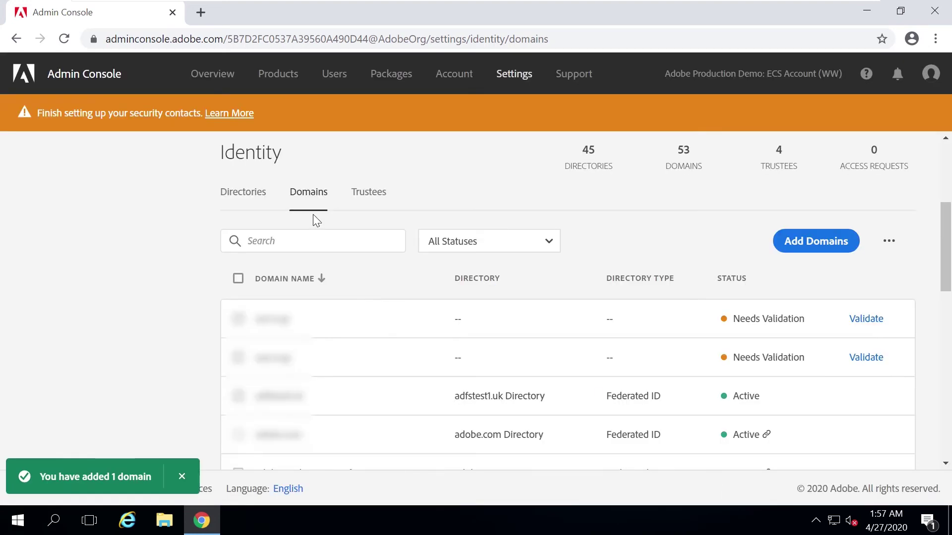
# Step: Filter domains by 'test' and start validating testxyz.com
pyautogui.click(298, 241)
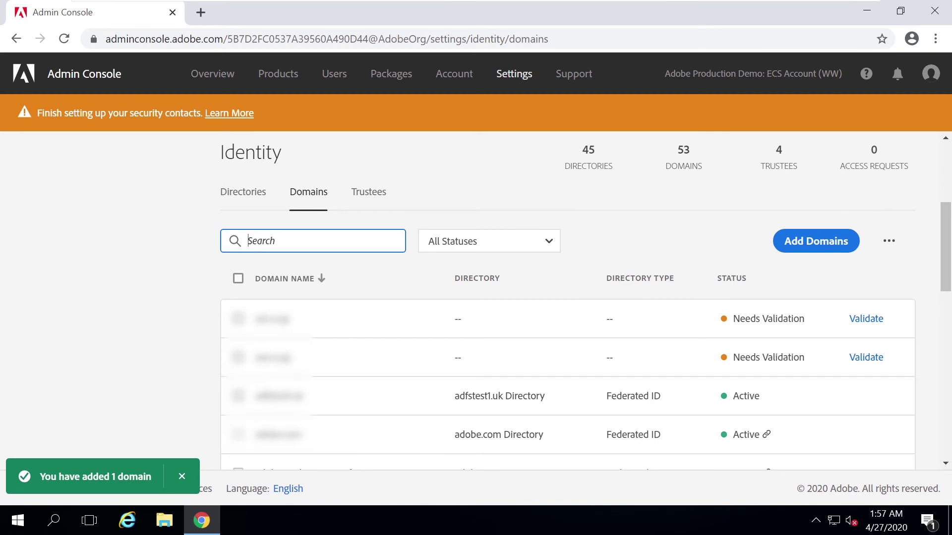
pyautogui.write('test')
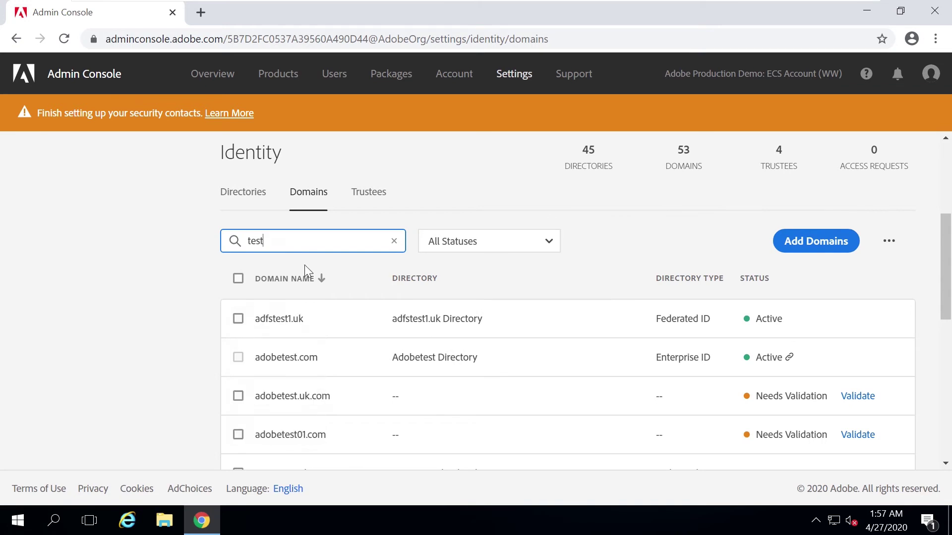
pyautogui.scroll(-10, 304, 268)
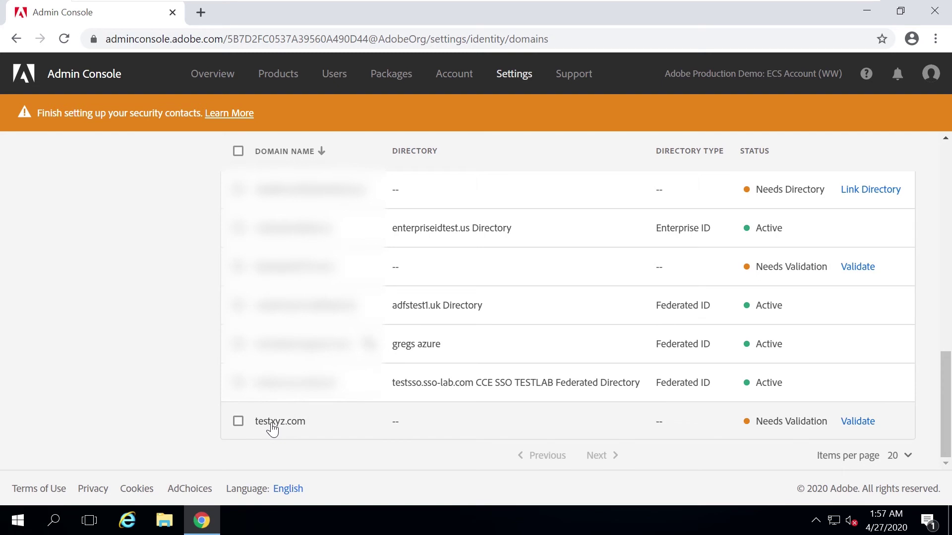
pyautogui.click(859, 422)
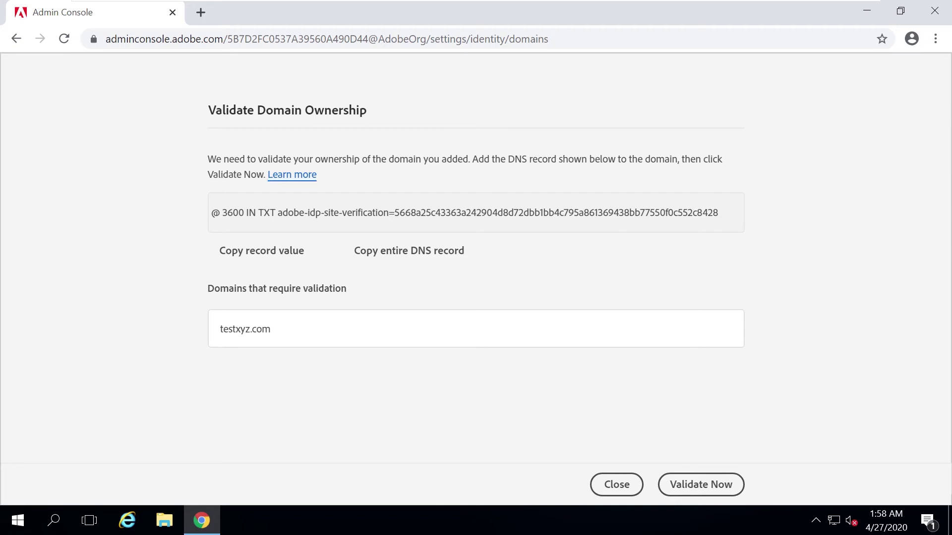
# Step: Select the adobe-idp-site-verification value in the @ 3600 IN TXT record for copying
pyautogui.moveTo(278, 213); pyautogui.dragTo(718, 225)
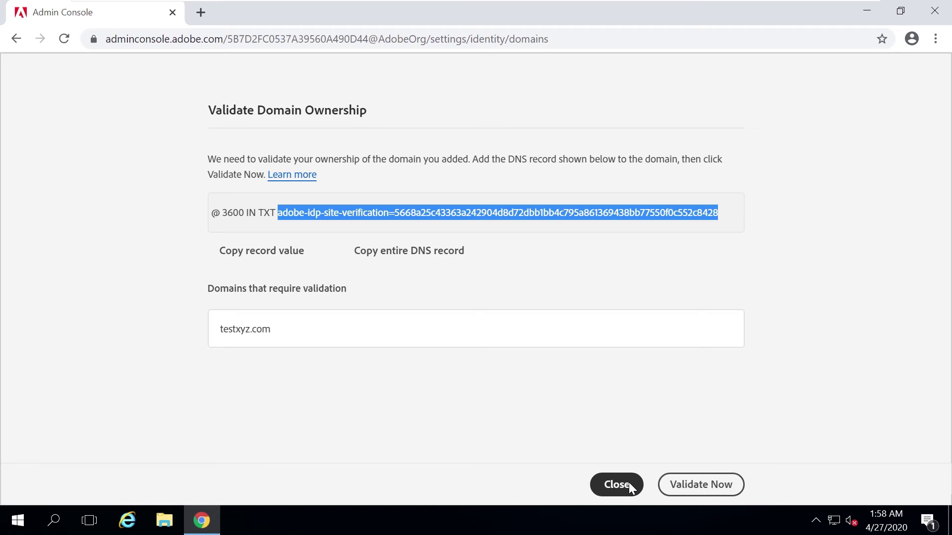
# Step: Close domain validation and open Batman'sDirectory from the directories list
pyautogui.click(617, 484)
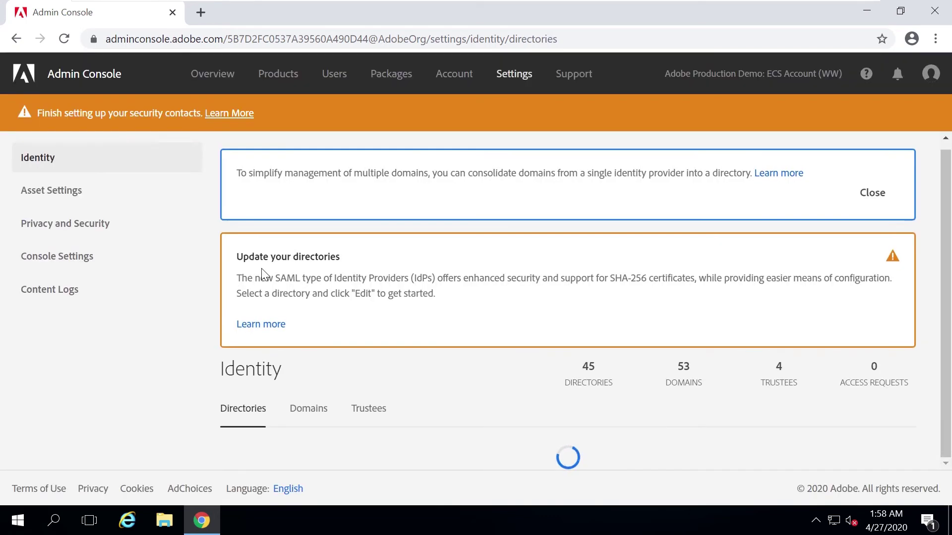
pyautogui.scroll(-5, 205, 276)
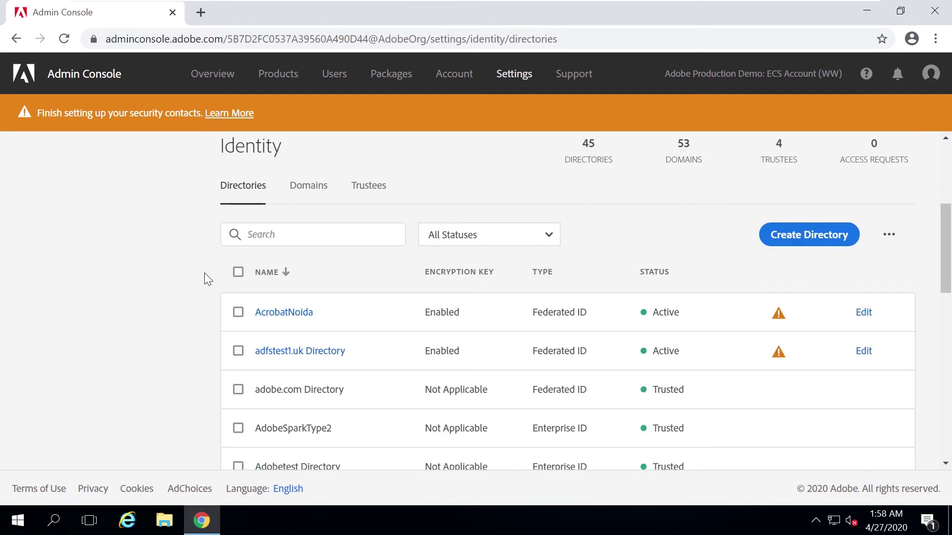
pyautogui.scroll(-3, 204, 278)
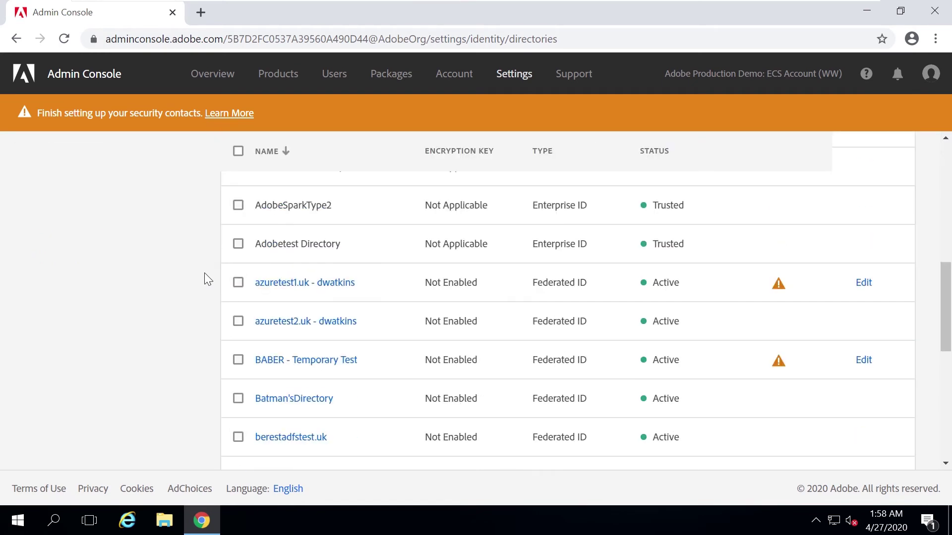
pyautogui.scroll(-5, 205, 274)
pyautogui.scroll(-2, 205, 273)
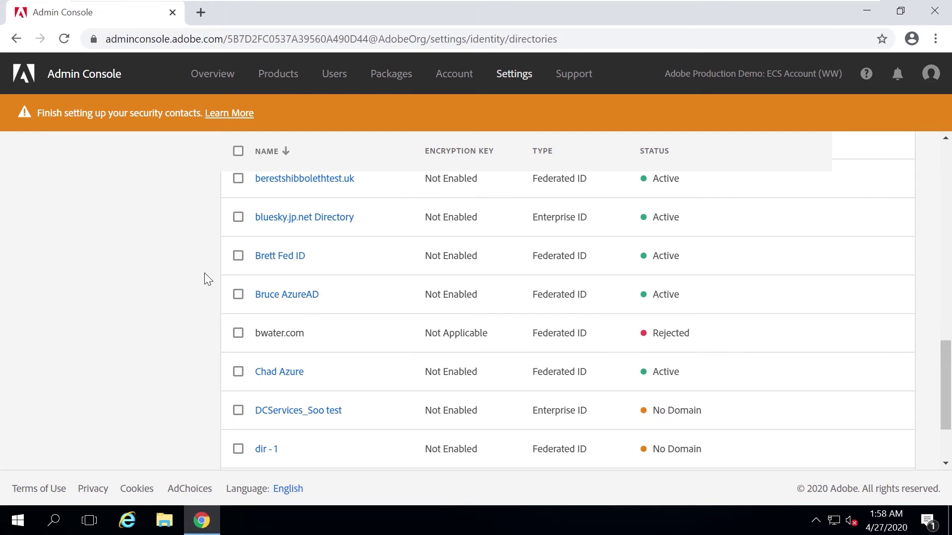
pyautogui.scroll(3, 205, 273)
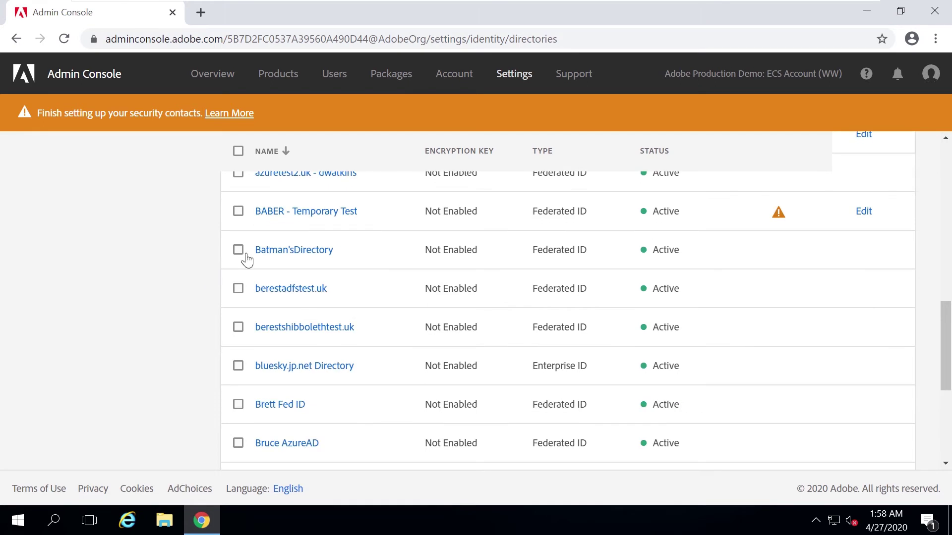
pyautogui.click(281, 250)
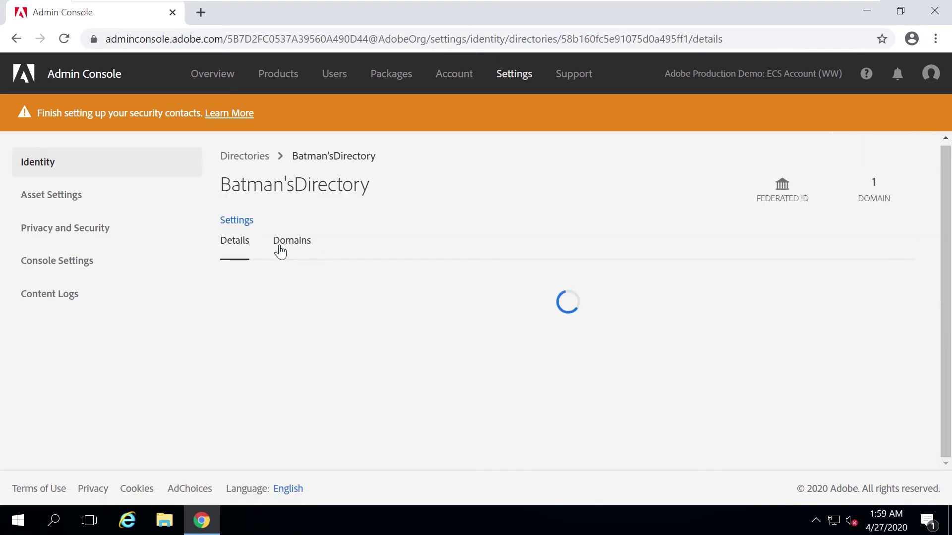
# Step: Download the Adobe SP metadata XML from Batman'sDirectory's SAML configuration and un-maximize Chrome
pyautogui.scroll(-1, 282, 250)
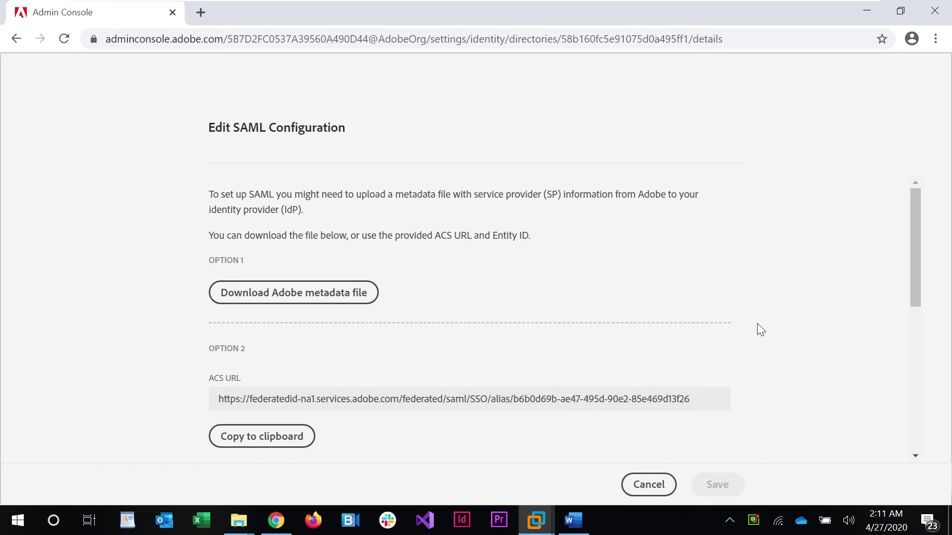
pyautogui.scroll(-7, 758, 324)
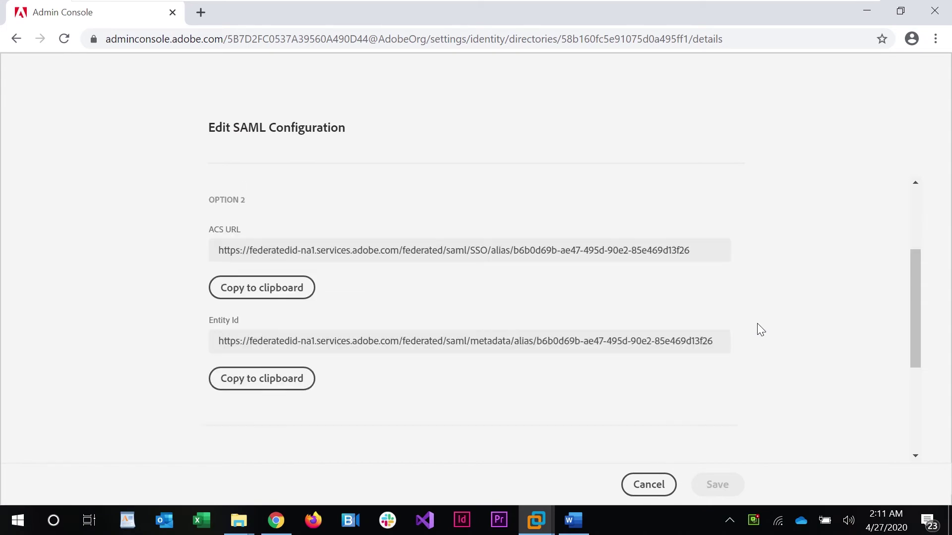
pyautogui.scroll(7, 758, 324)
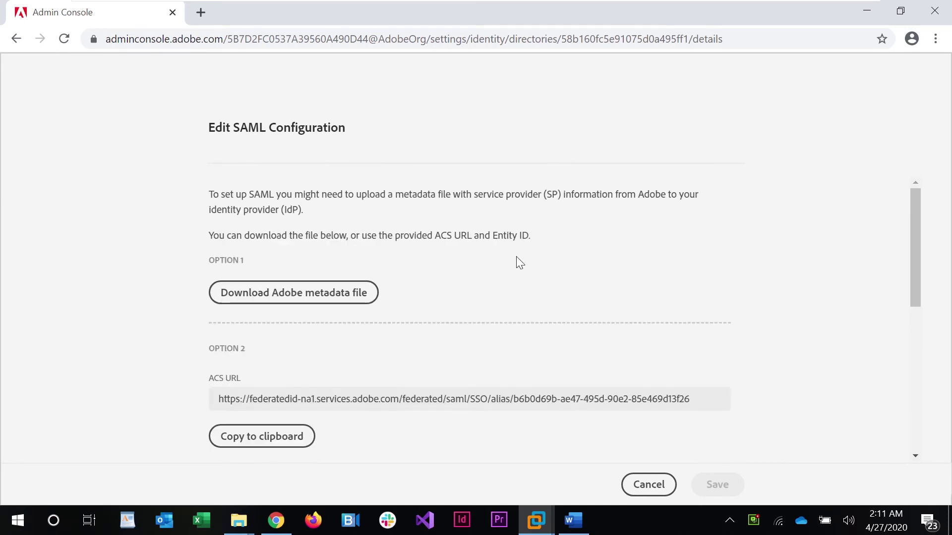
pyautogui.click(325, 296)
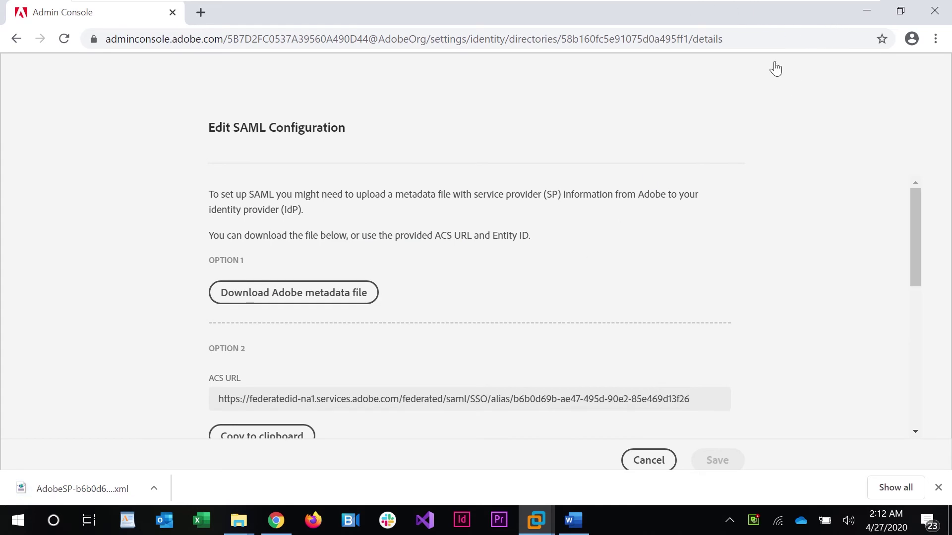
pyautogui.moveTo(593, 20); pyautogui.dragTo(591, 153)
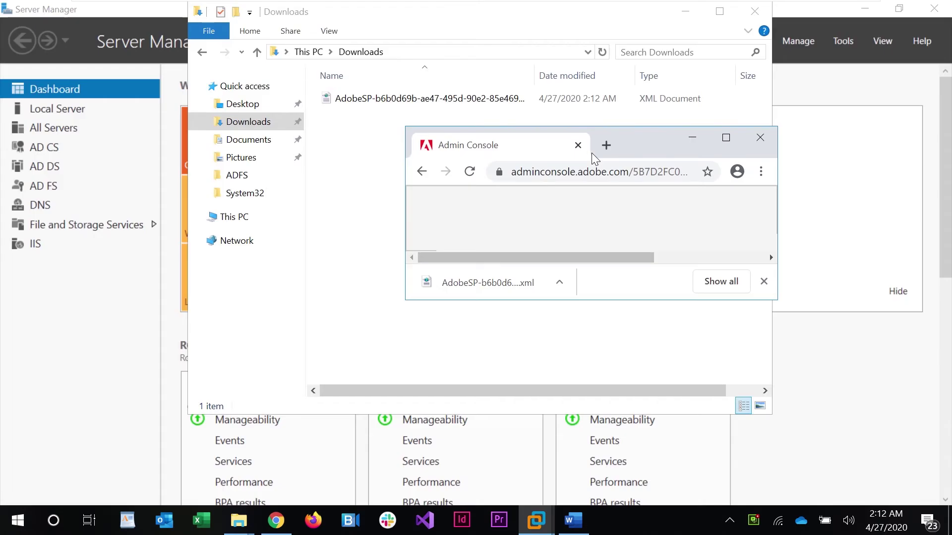
# Step: Launch AD FS Management from Server Manager's Tools and show the empty Relying Party Trusts list
pyautogui.click(141, 290)
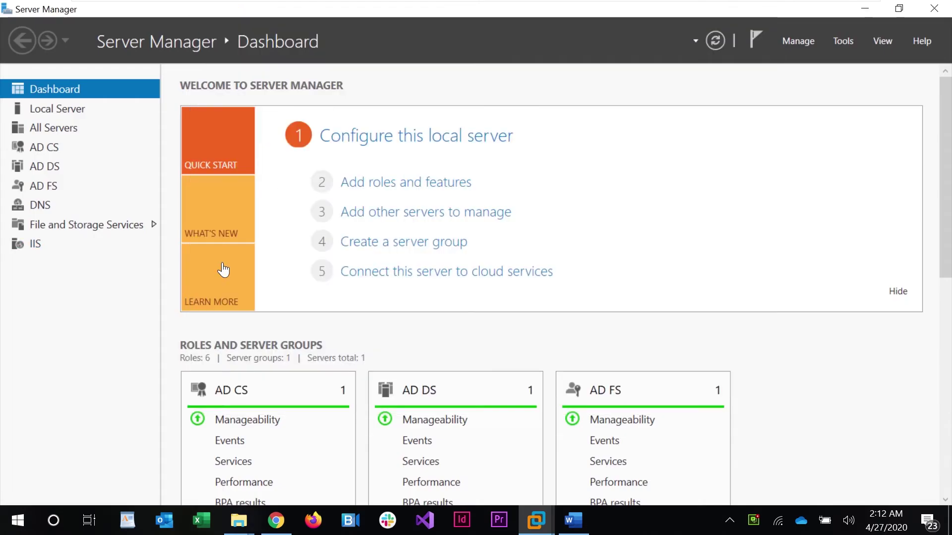
pyautogui.click(850, 42)
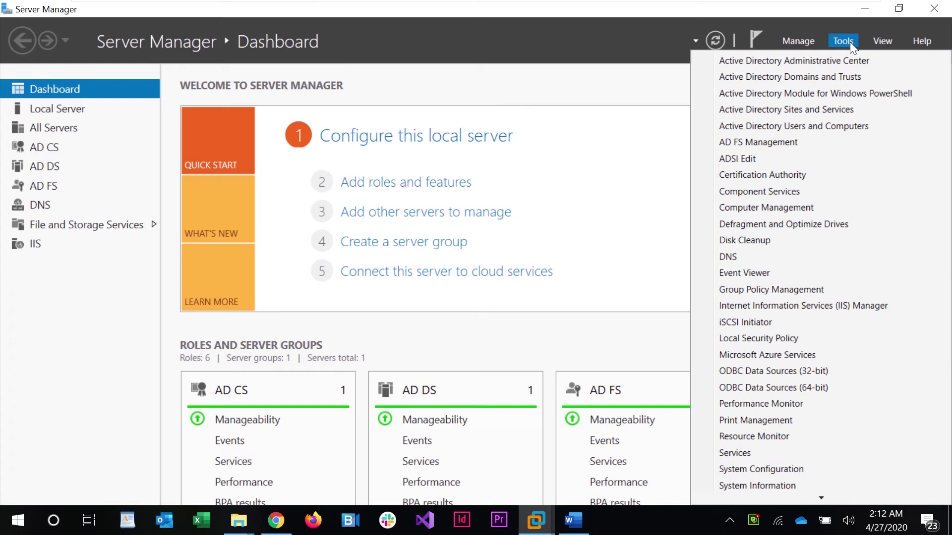
pyautogui.click(791, 142)
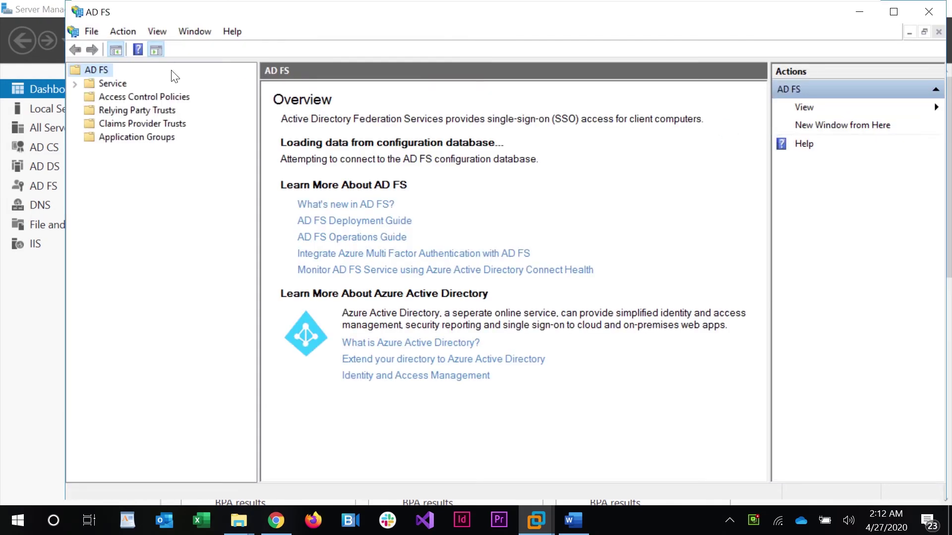
pyautogui.click(117, 112)
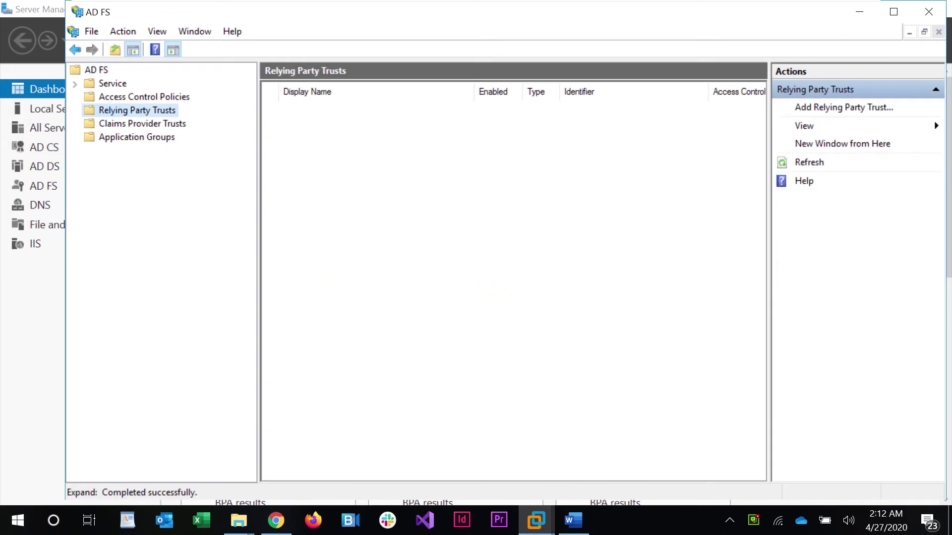
# Step: Start the Add Relying Party Trust wizard as a claims-aware trust
pyautogui.rightClick(162, 111)
pyautogui.click(200, 119)
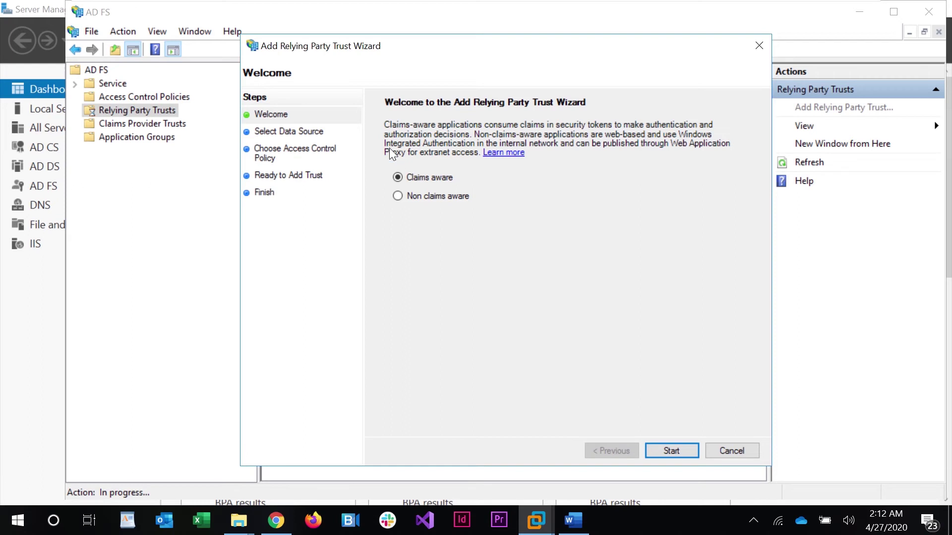
pyautogui.click(674, 452)
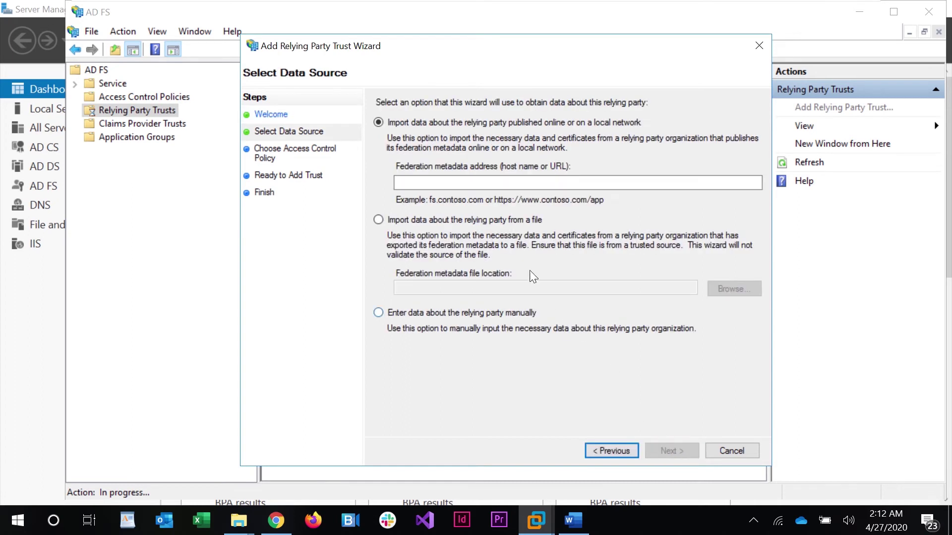
# Step: Import relying party data from the AdobeSP metadata XML in Downloads
pyautogui.click(403, 220)
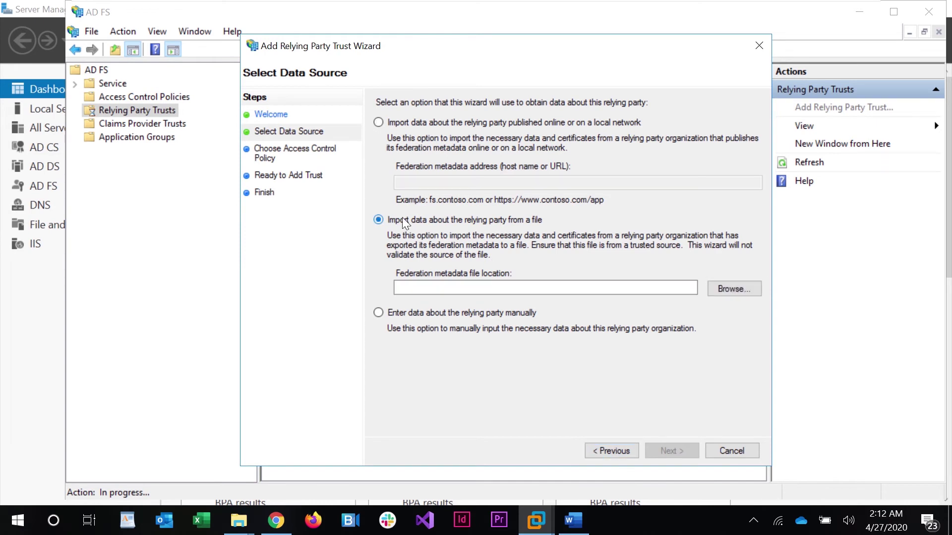
pyautogui.click(742, 289)
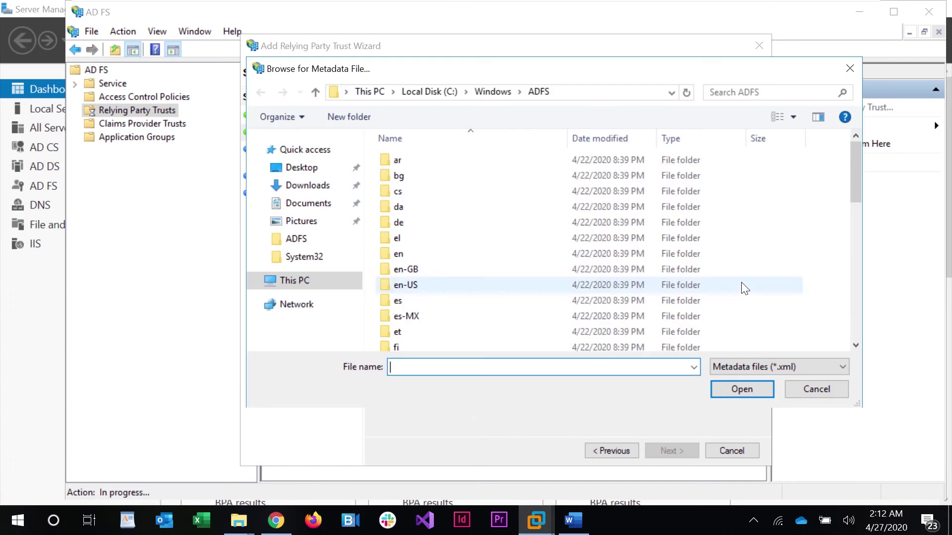
pyautogui.click(318, 189)
pyautogui.click(441, 161)
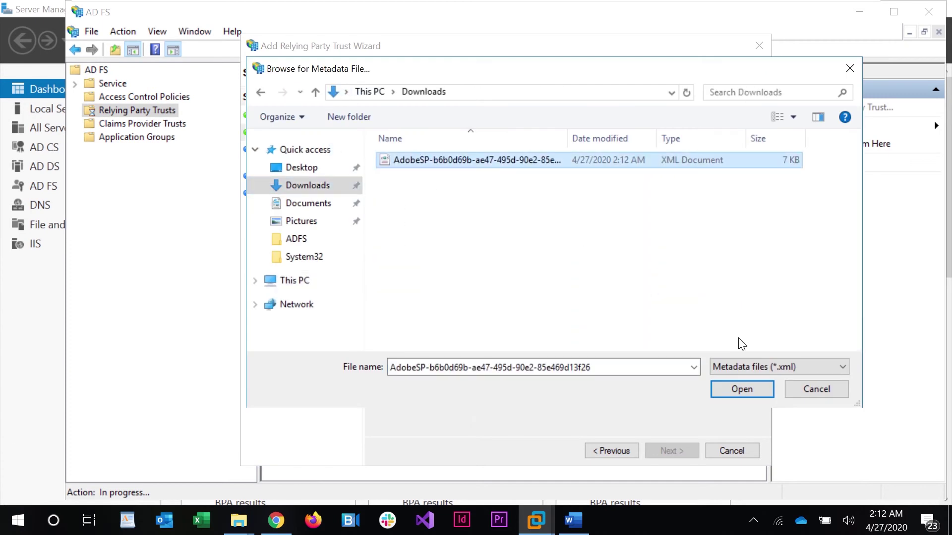
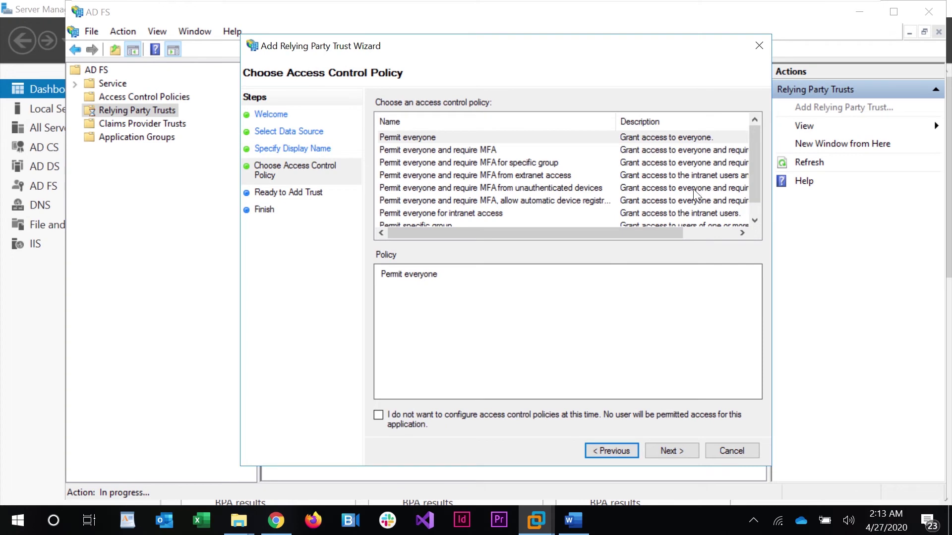
# Step: Keep Permit everyone access, add the Adobe SSO relying party trust and close the wizard
pyautogui.moveTo(752, 160); pyautogui.dragTo(753, 136)
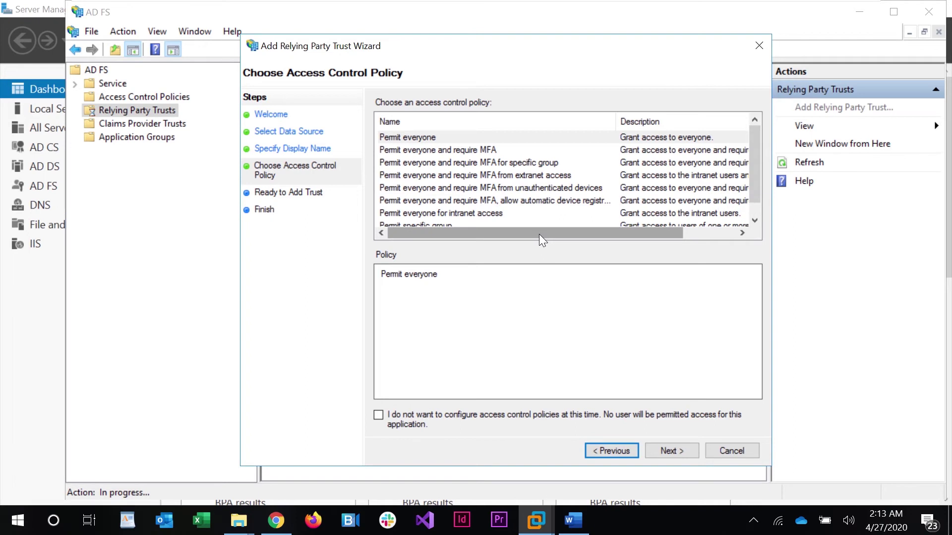
pyautogui.click(672, 451)
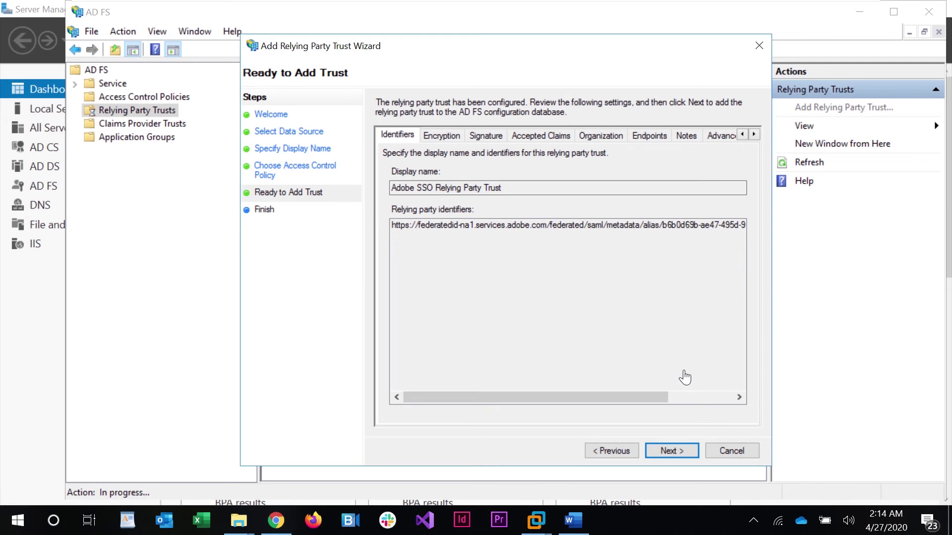
pyautogui.click(670, 450)
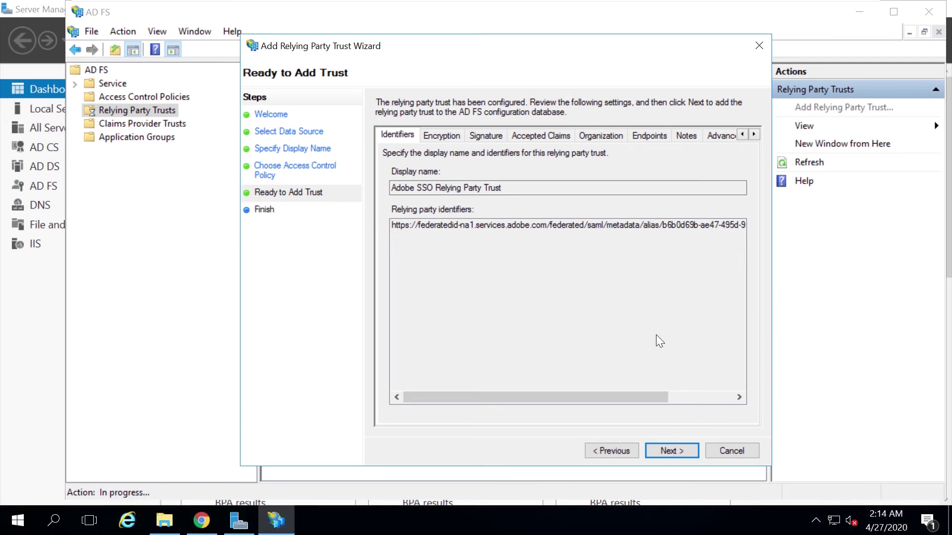
pyautogui.click(682, 454)
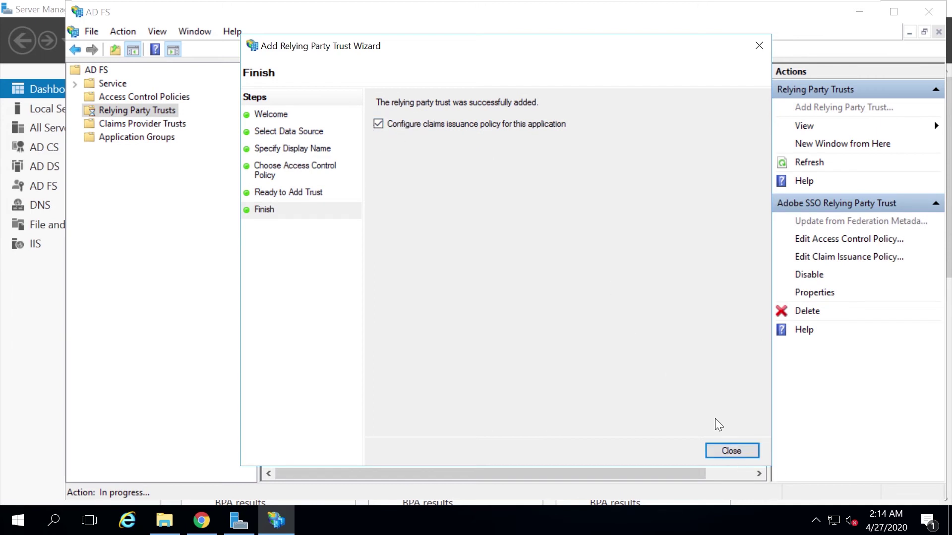
pyautogui.click(731, 450)
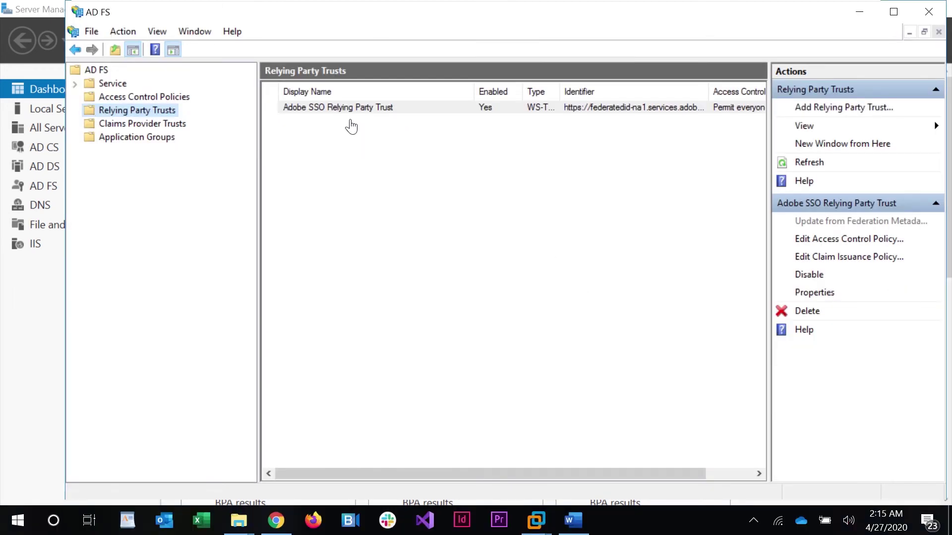
# Step: Start a Send LDAP Attributes as Claims rule named 'Send LDAP attributes to outgoing calim type'
pyautogui.click(843, 257)
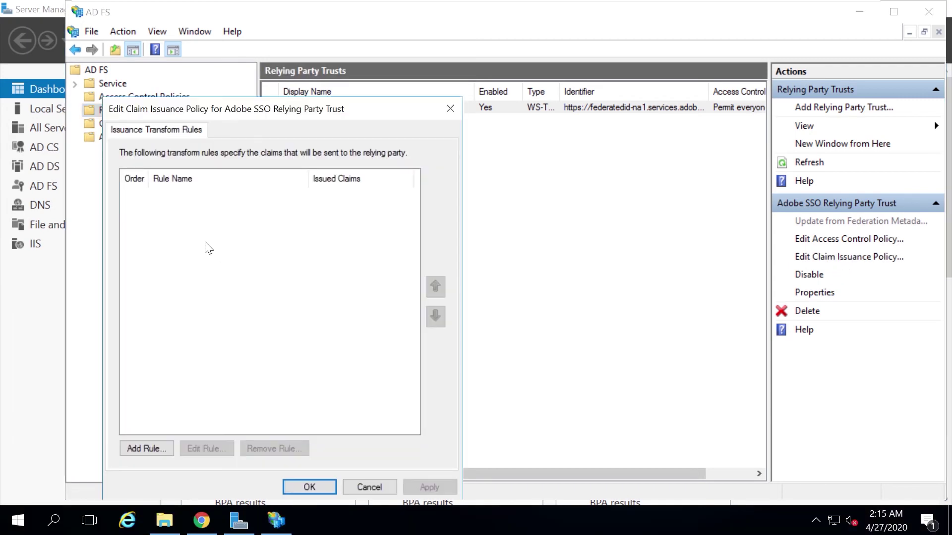
pyautogui.click(159, 448)
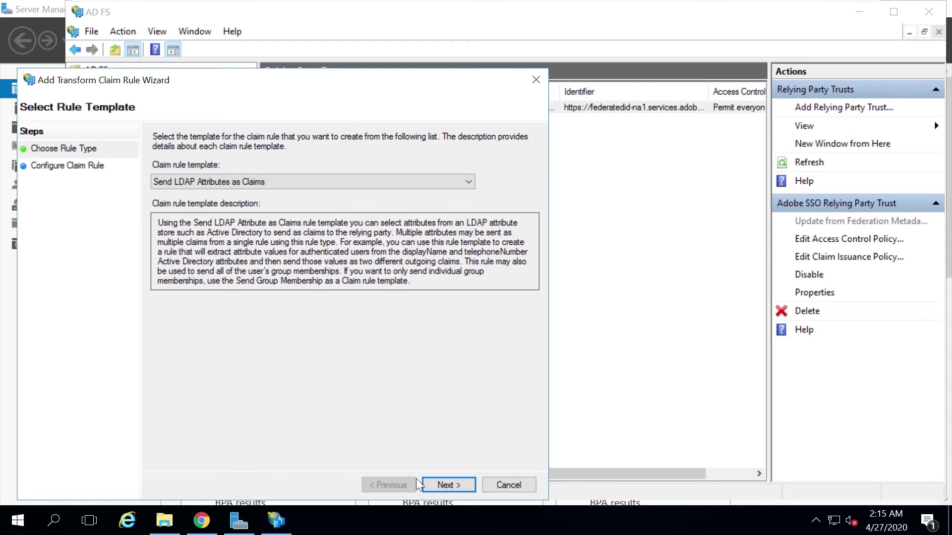
pyautogui.click(445, 484)
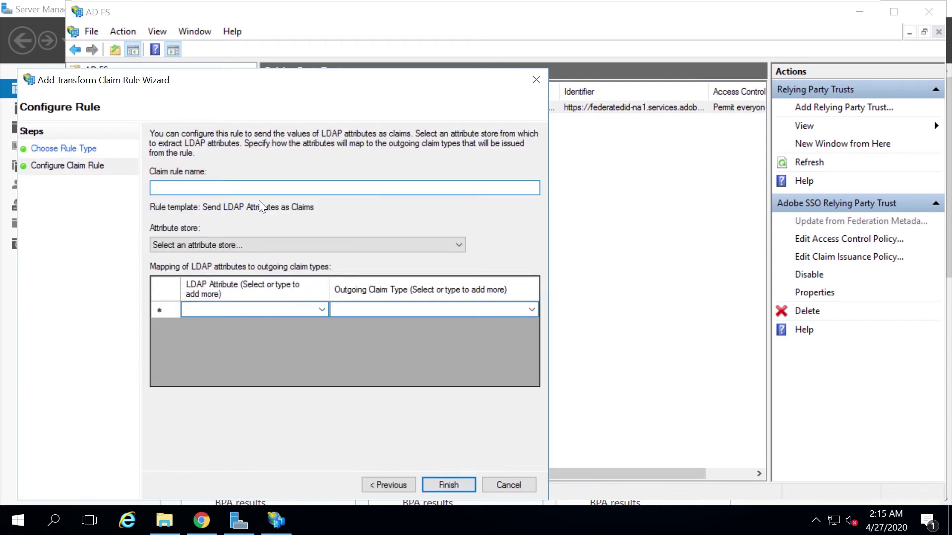
pyautogui.write('Send LDAP attributes to outgoing calim type')
# Step: Map Active Directory E-Mail-Addresses to the E-Mail Address outgoing claim and save the rule
pyautogui.click(201, 245)
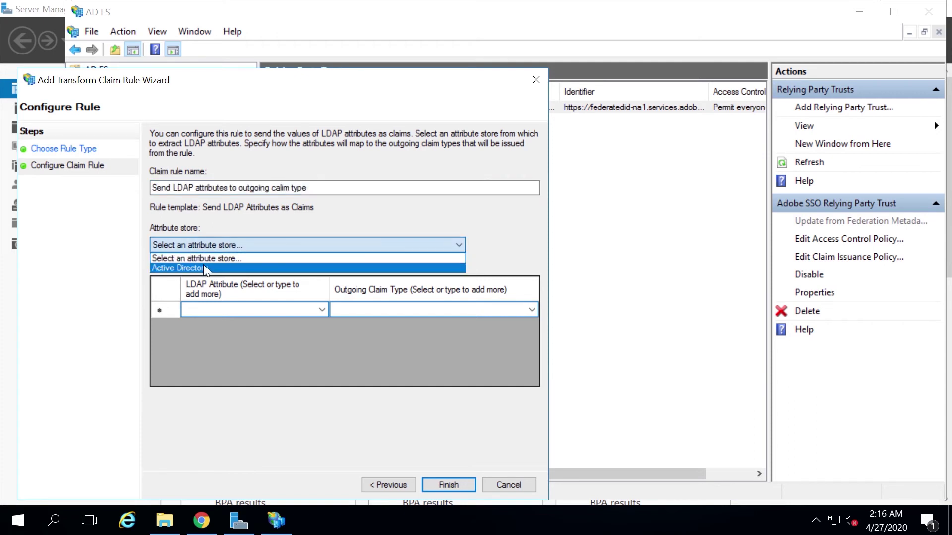
pyautogui.click(204, 267)
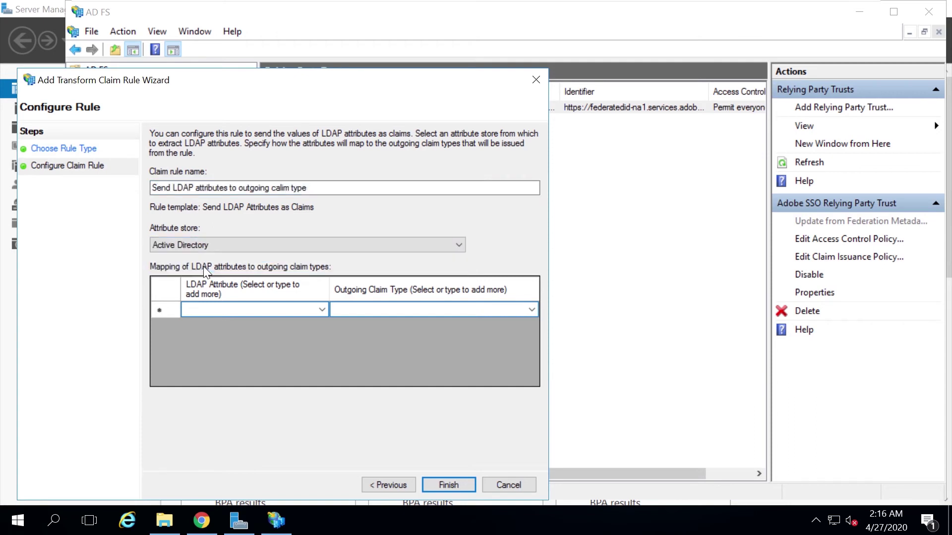
pyautogui.click(267, 305)
pyautogui.click(323, 309)
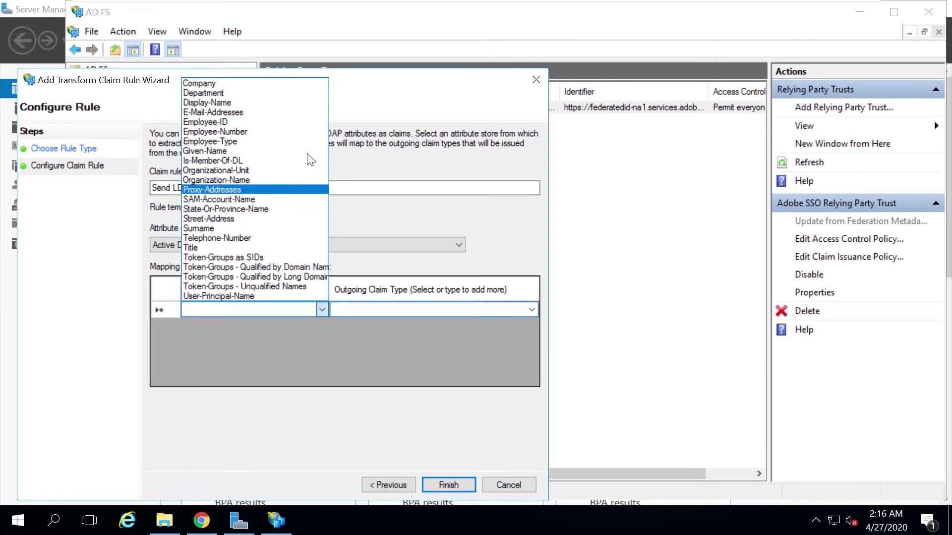
pyautogui.click(289, 114)
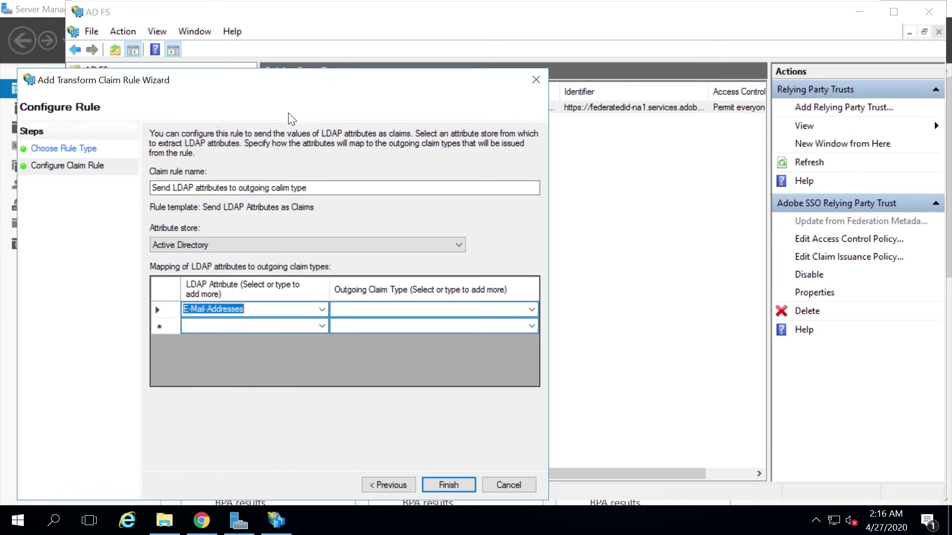
pyautogui.click(532, 310)
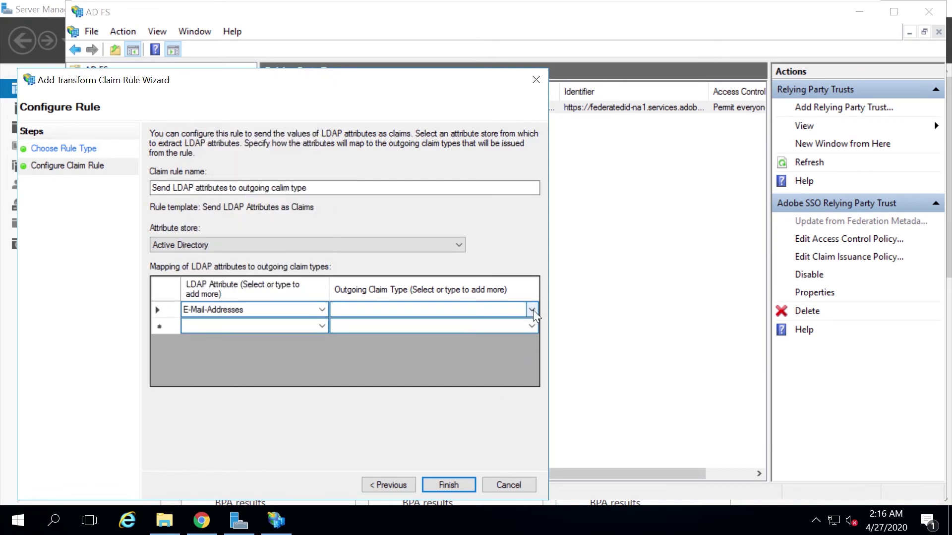
pyautogui.click(529, 310)
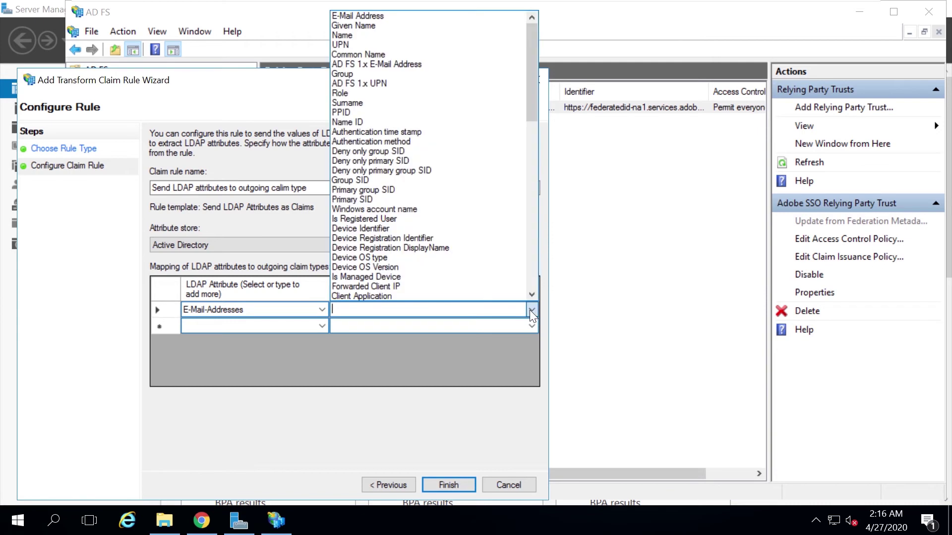
pyautogui.click(404, 17)
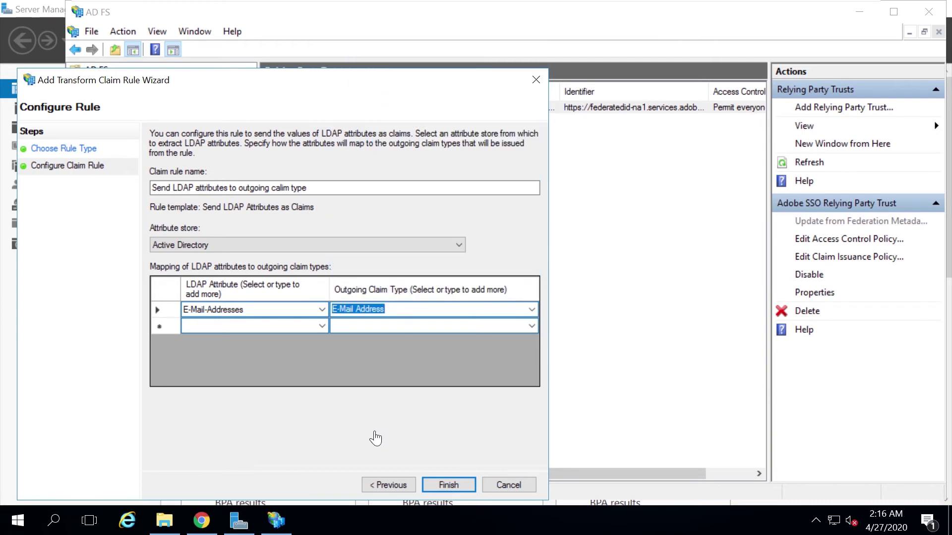
pyautogui.click(444, 484)
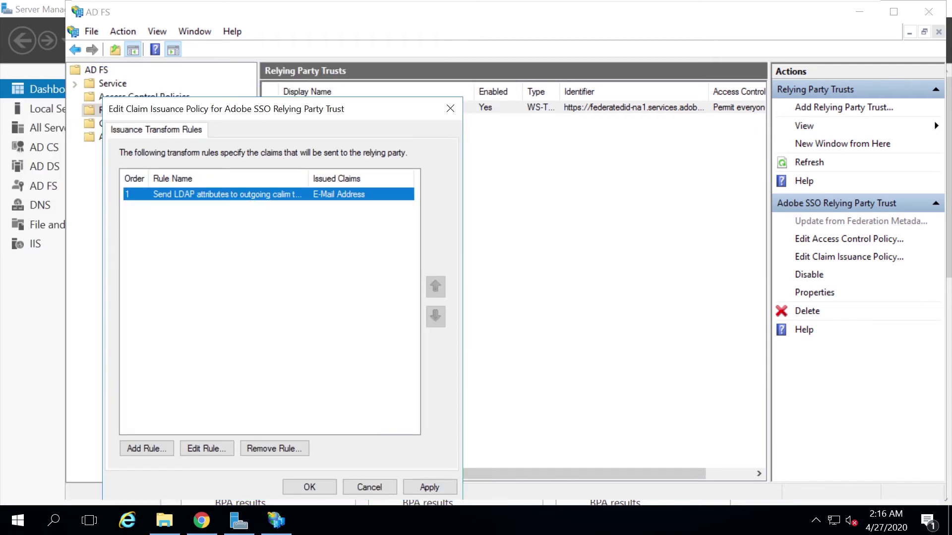
# Step: Start a Transform an Incoming Claim rule named 'Transform Incoming Claim'
pyautogui.click(203, 420)
pyautogui.click(161, 441)
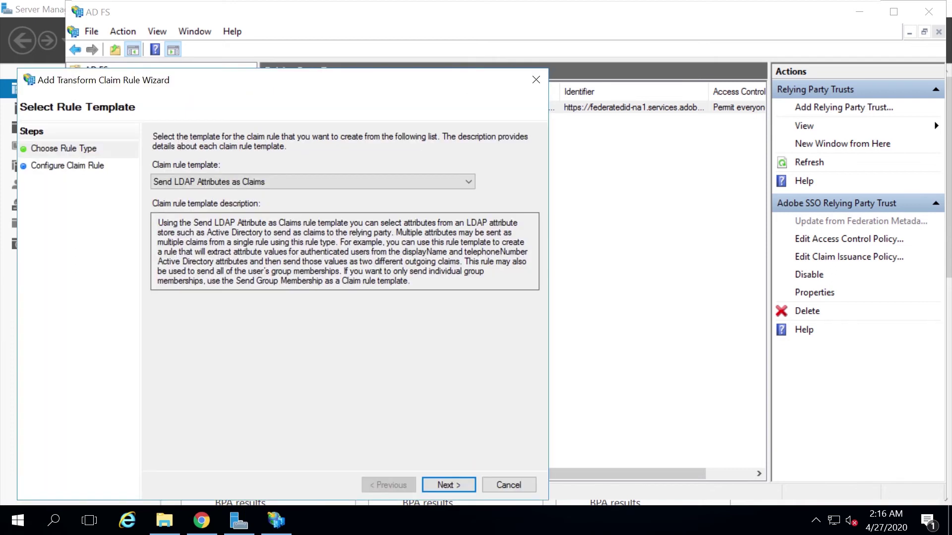
pyautogui.click(234, 179)
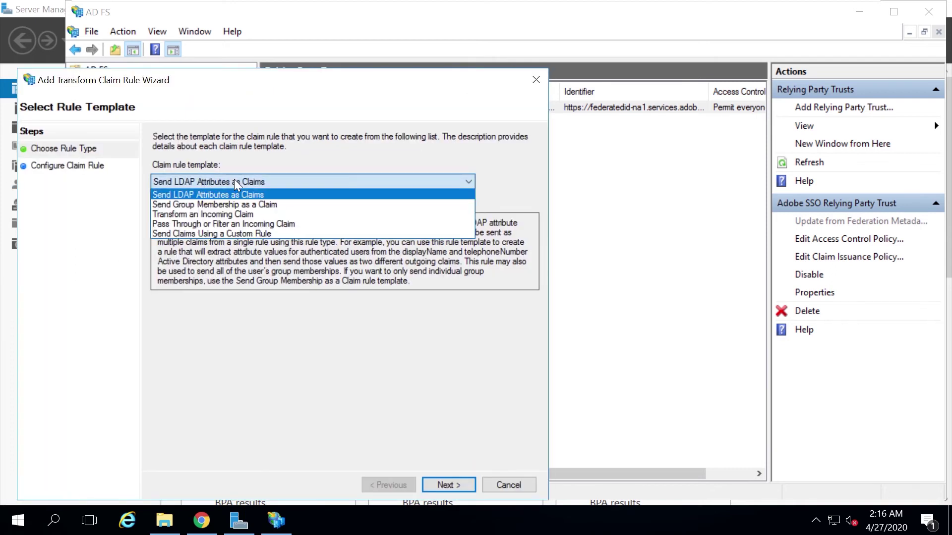
pyautogui.click(229, 214)
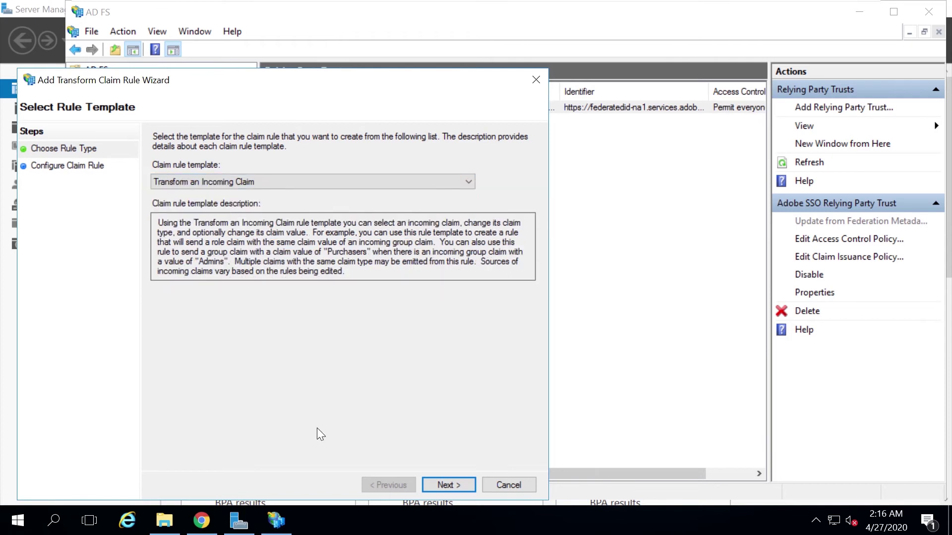
pyautogui.click(460, 487)
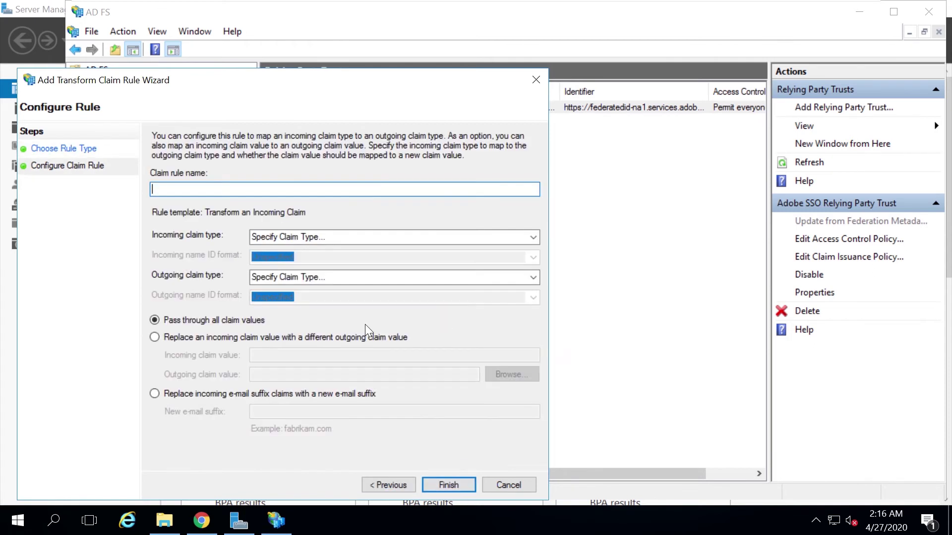
pyautogui.write('Transform Incoming Claim')
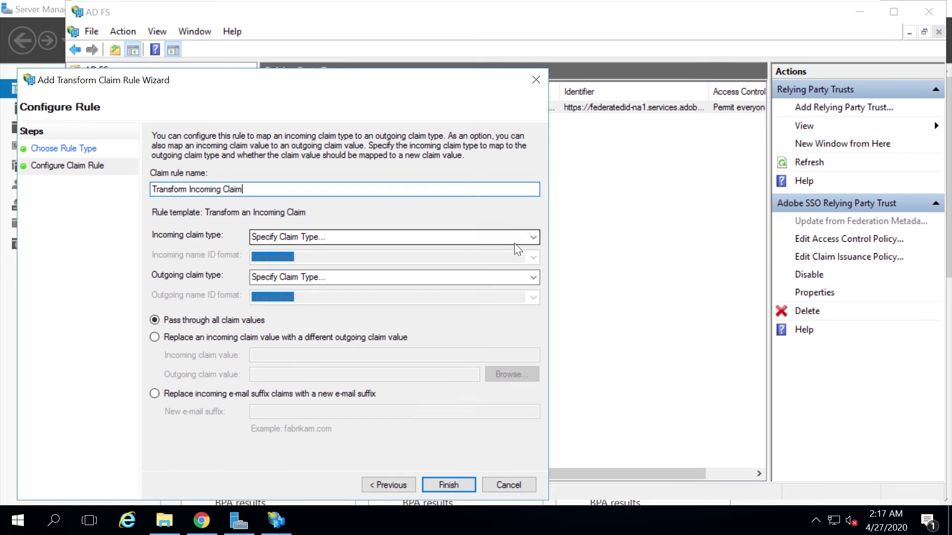
# Step: Transform incoming E-Mail Address into an outgoing Name ID with Email format and save it
pyautogui.click(533, 240)
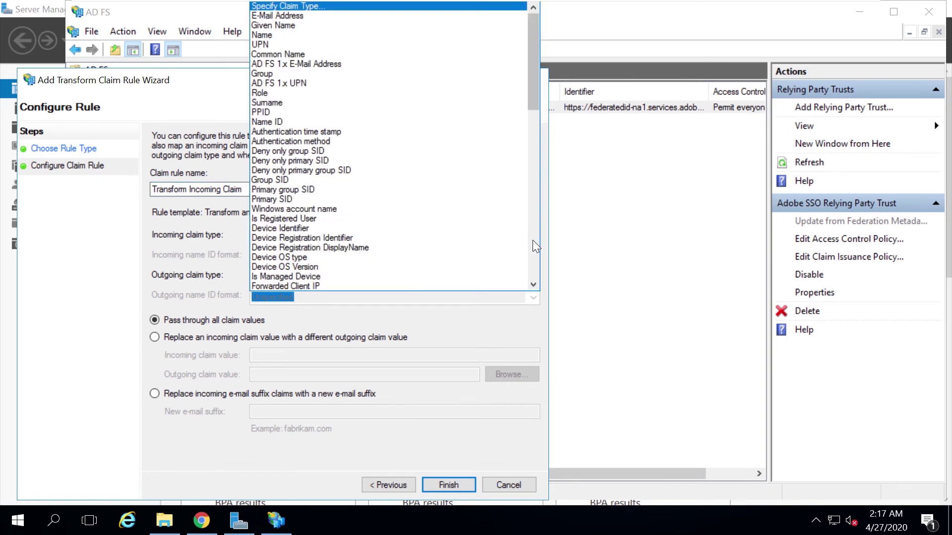
pyautogui.click(323, 15)
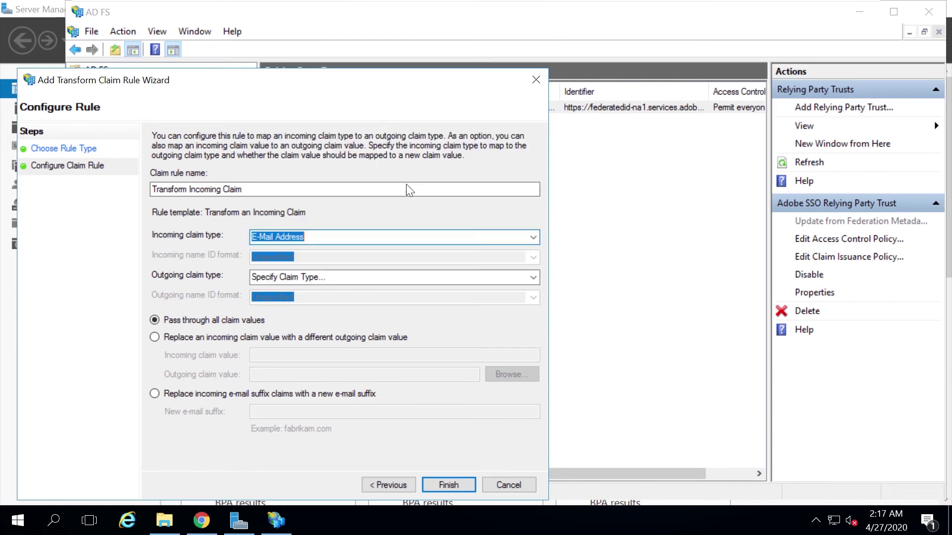
pyautogui.click(537, 274)
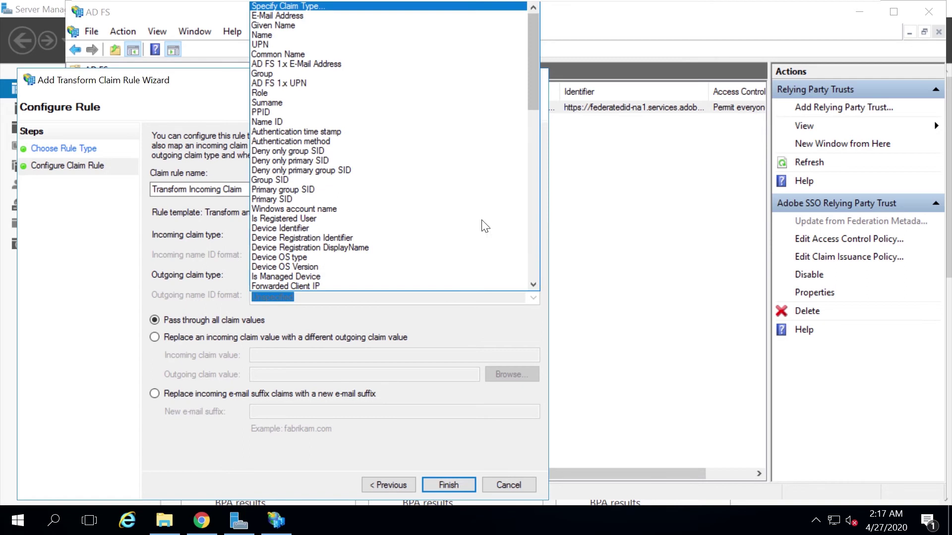
pyautogui.click(347, 121)
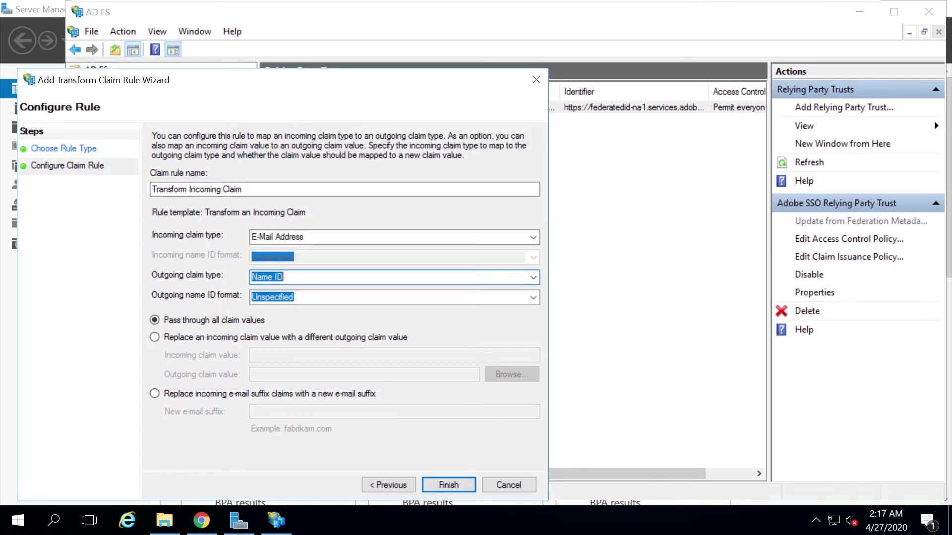
pyautogui.click(533, 300)
pyautogui.click(487, 321)
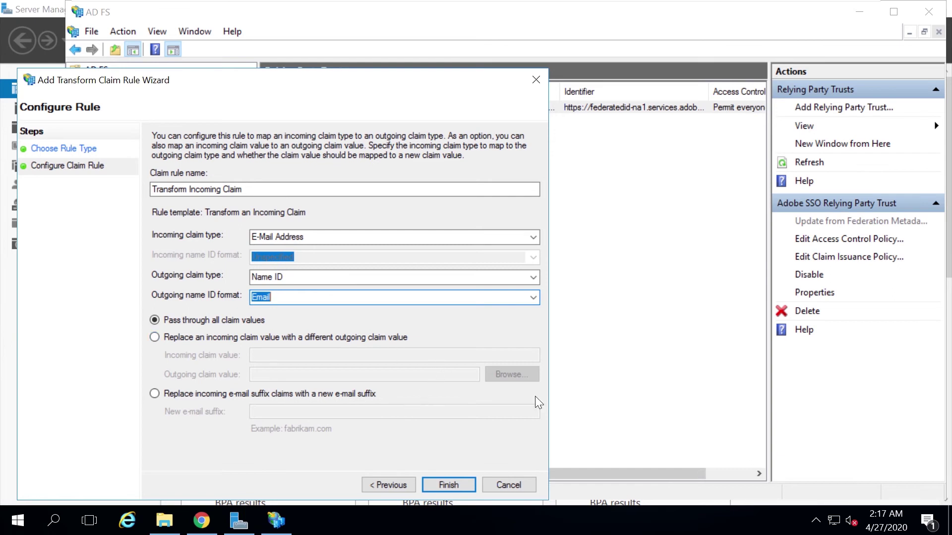
pyautogui.click(449, 485)
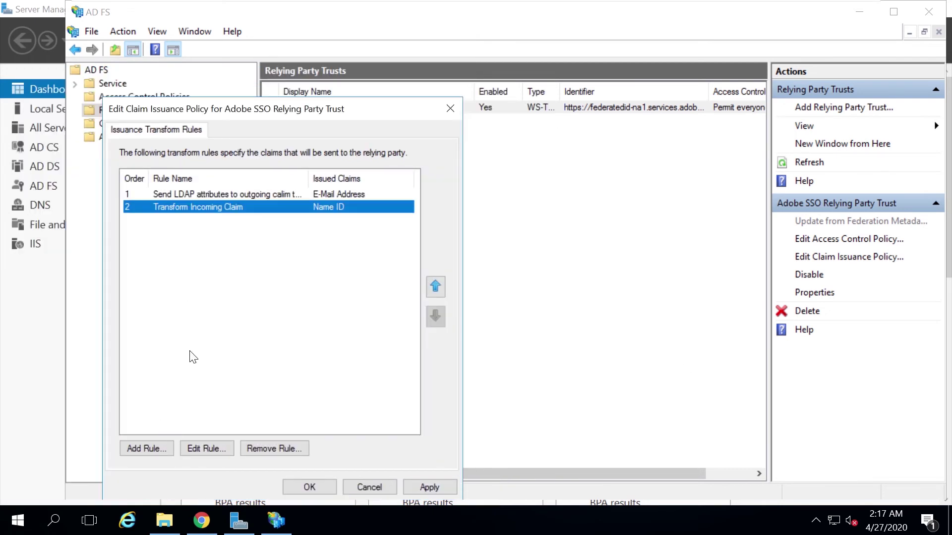
# Step: Start a third rule from the Send Claims Using a Custom Rule template, named likewise
pyautogui.click(147, 448)
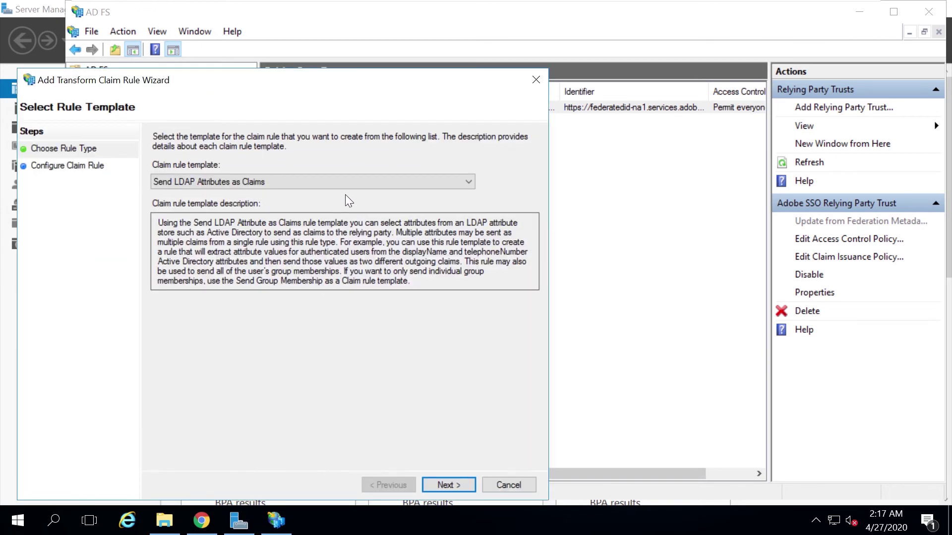
pyautogui.click(325, 181)
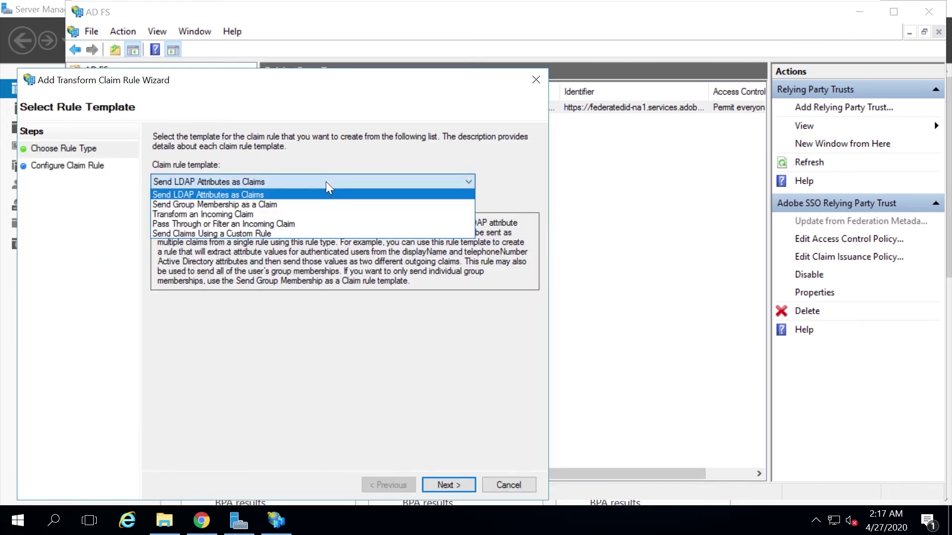
pyautogui.click(298, 233)
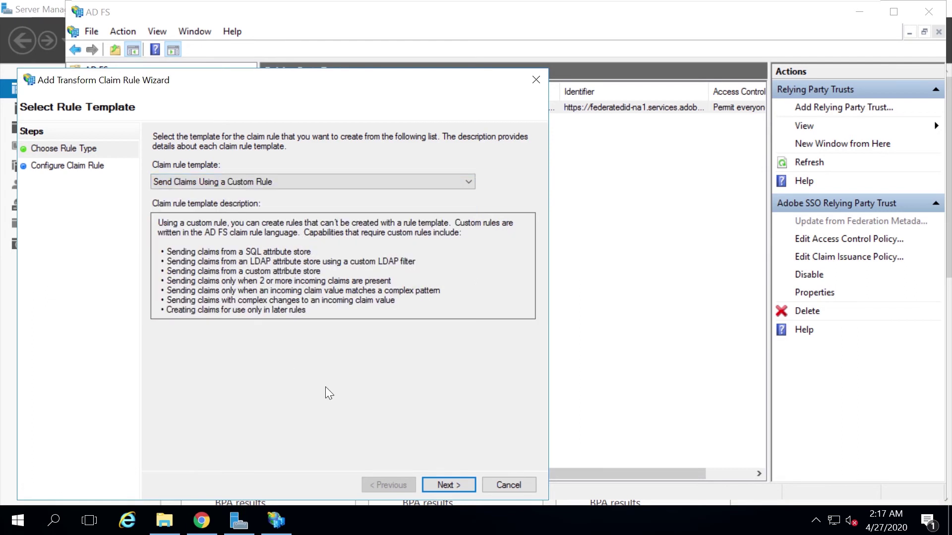
pyautogui.click(445, 486)
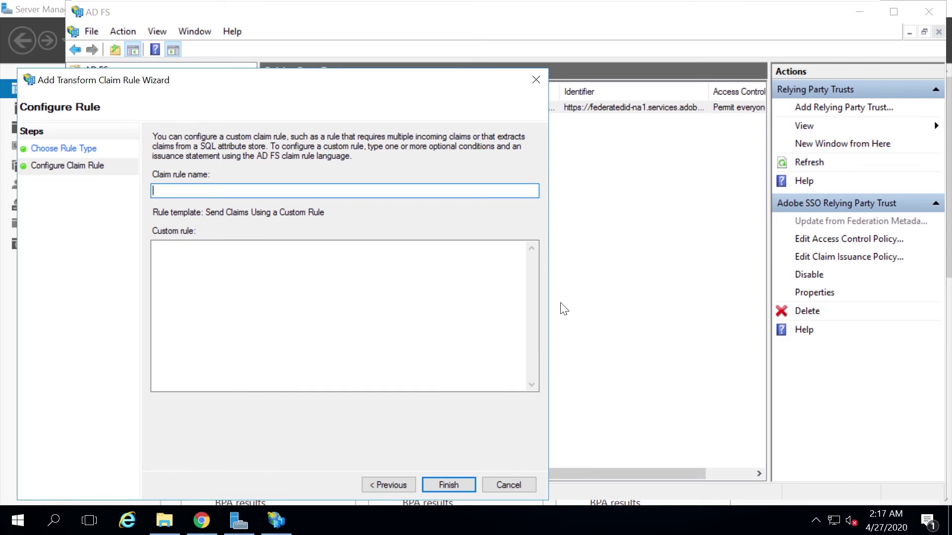
pyautogui.write('Send Claims Usin')
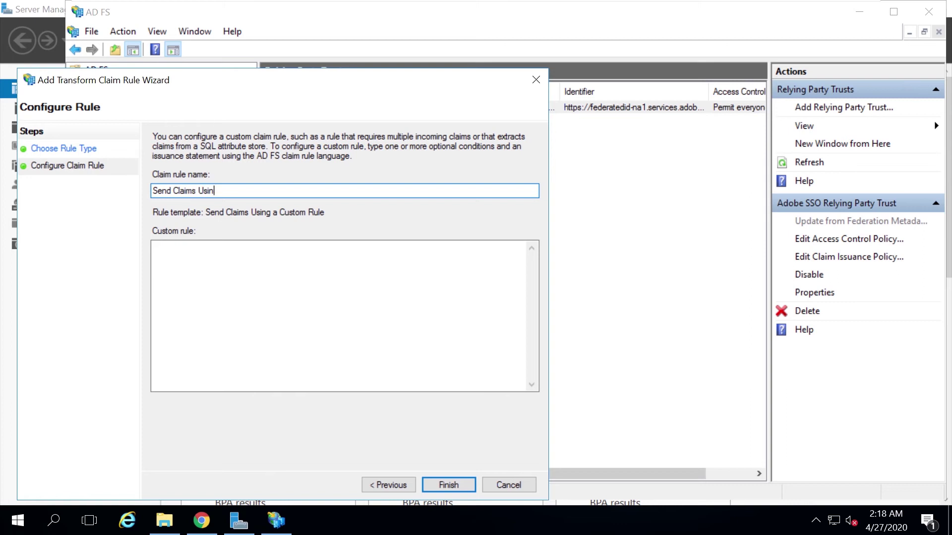
pyautogui.write('g a Custom Rule')
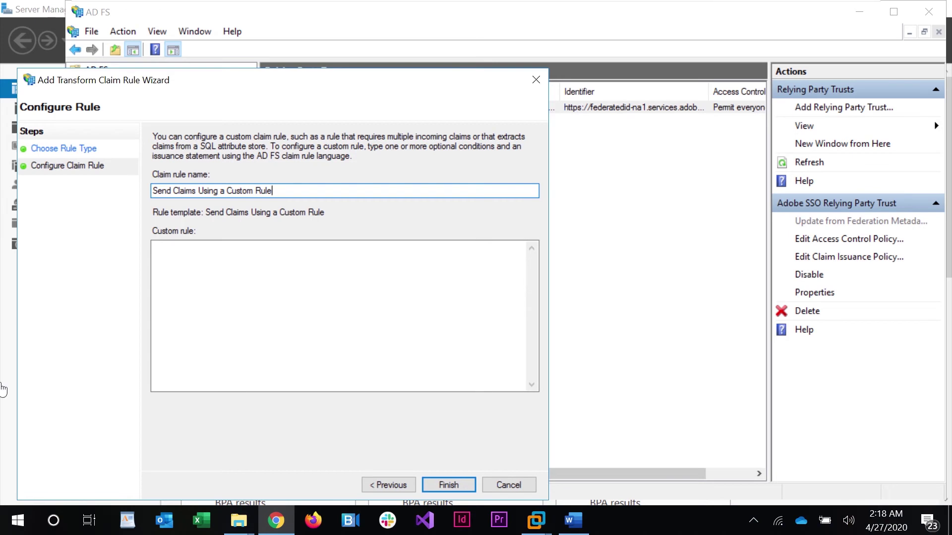
# Step: Paste the custom claim rule text into the Custom rule box
pyautogui.click(155, 248)
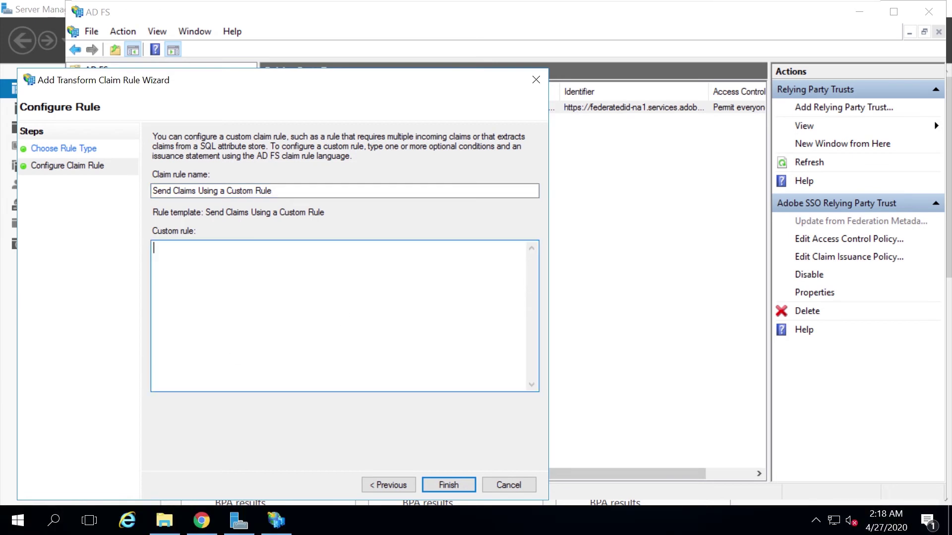
pyautogui.write('c:[Type == "http://schemas.microsoft.com/ws/2008/06/identity/claims/windowsaccountname", Issuer == "AD AUTHORITY"] => issue(store = "Active Directory", types = ("Email", "FirstName", "LastName"), query = ";mail,givenName,sn;{0}", param = c.Value);')
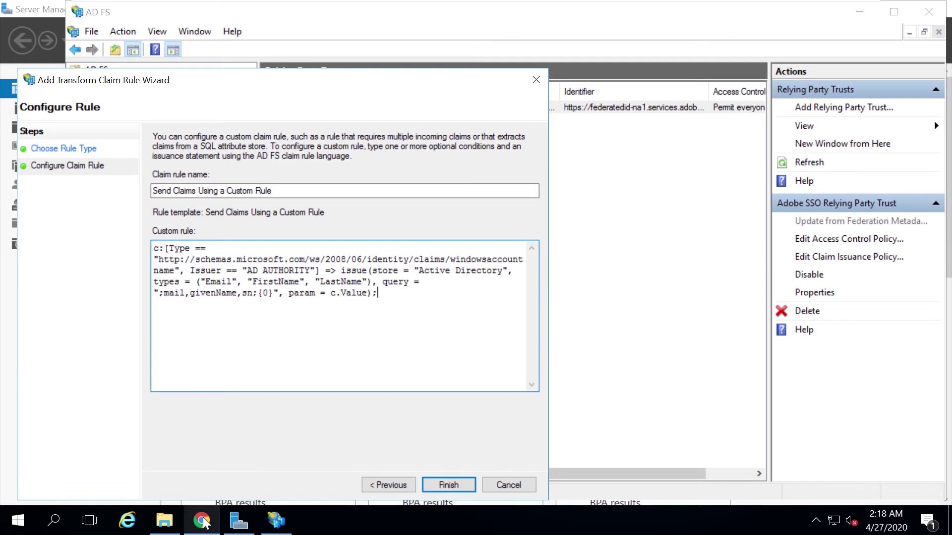
pyautogui.click(202, 521)
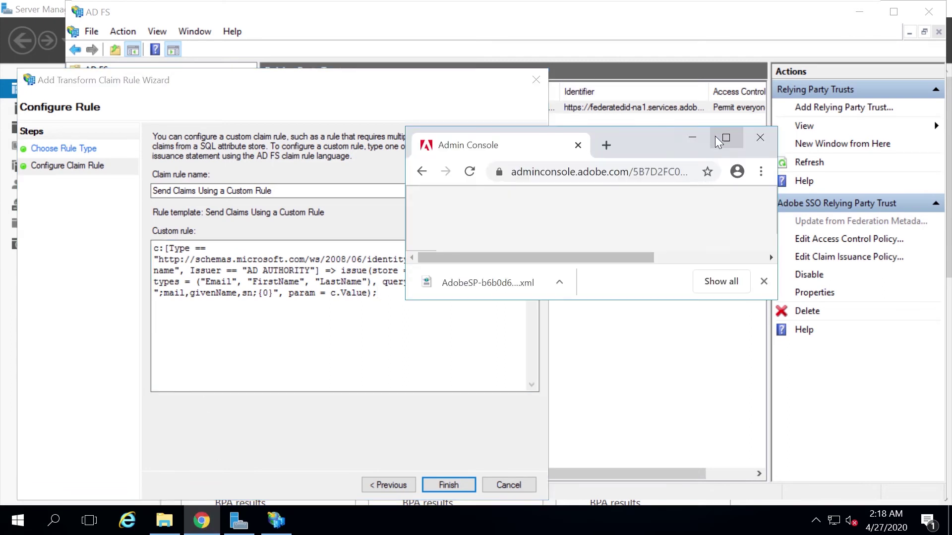
# Step: Search Google for 'helpx adobe adfs' in a new tab of the maximized Chrome window
pyautogui.click(714, 137)
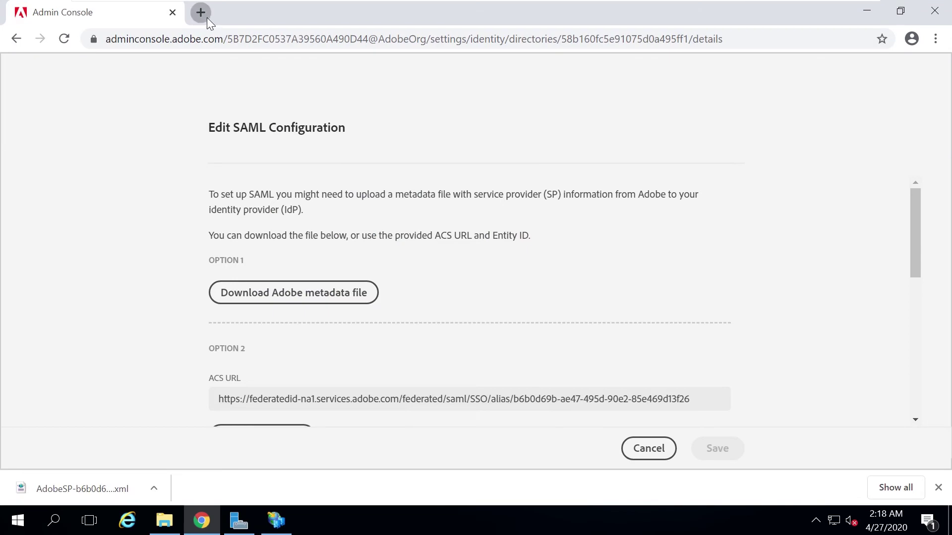
pyautogui.click(206, 17)
pyautogui.write('elpx adobe ')
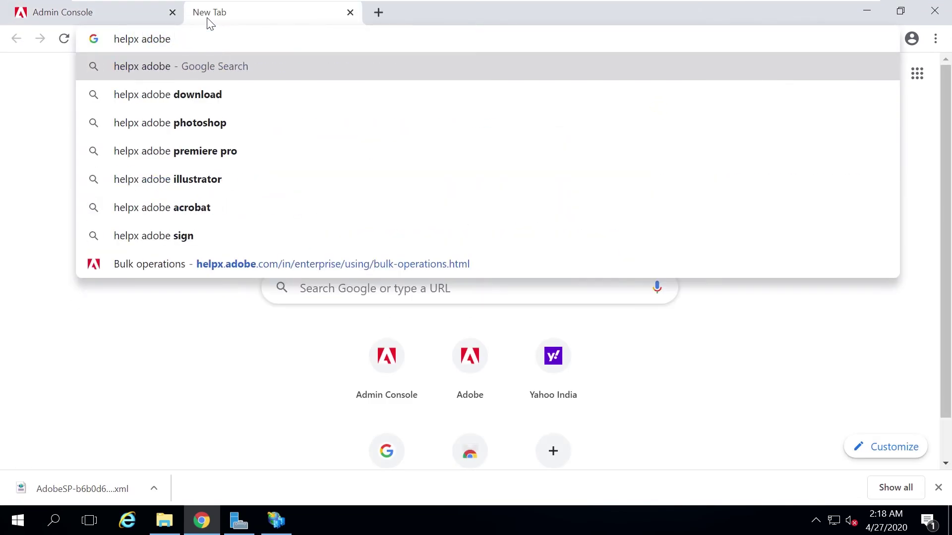
pyautogui.write('adfs')
pyautogui.press('Return')
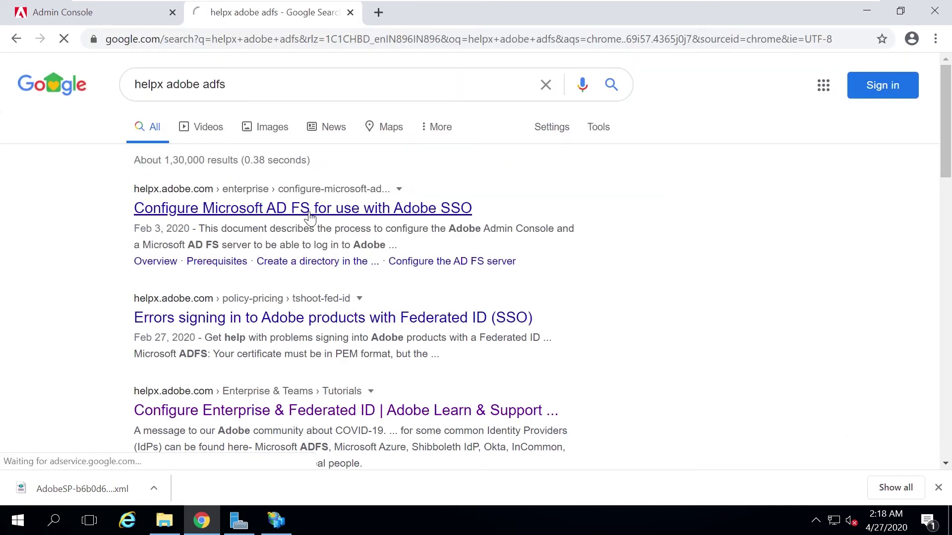
# Step: Open Adobe's Configure Microsoft AD FS guide and select the step 13 custom claim rule code
pyautogui.click(310, 217)
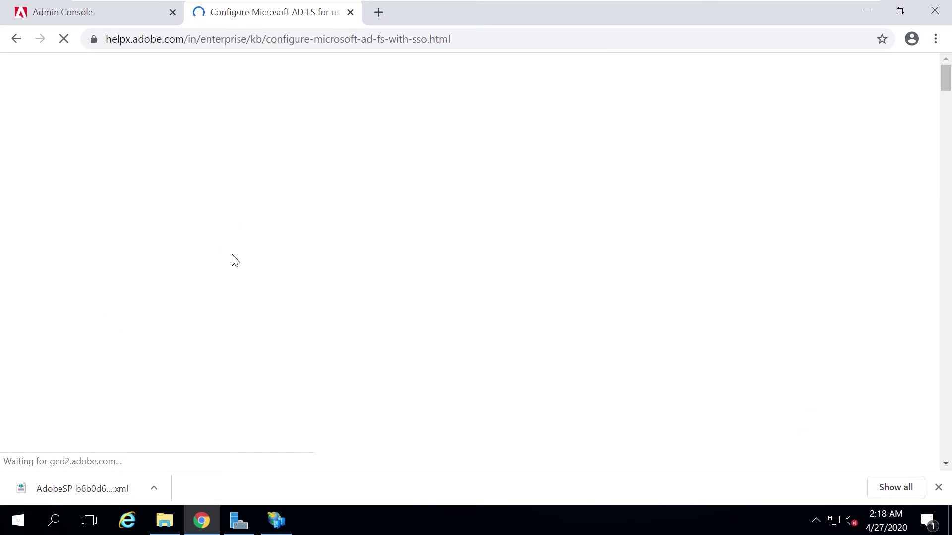
pyautogui.scroll(-6, 251, 271)
pyautogui.scroll(-20, 256, 264)
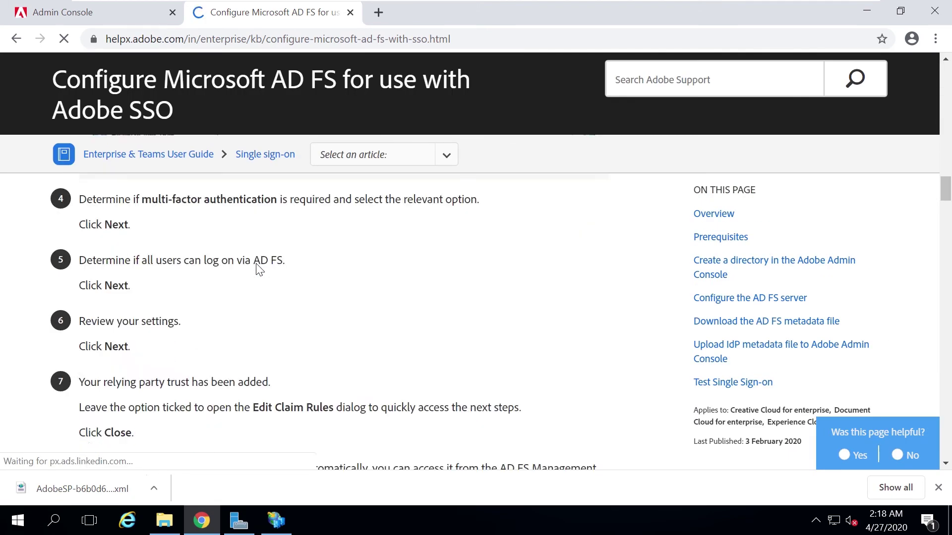
pyautogui.scroll(-20, 257, 269)
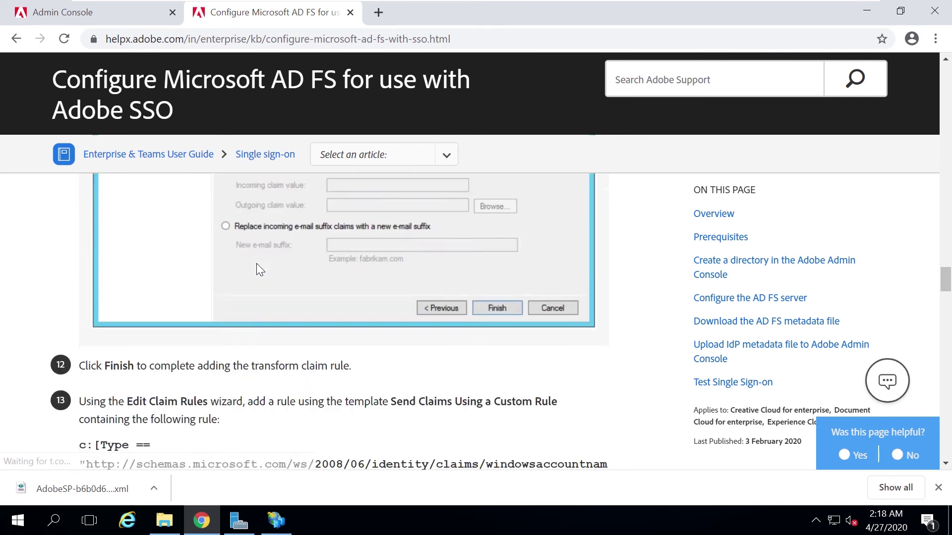
pyautogui.scroll(-5, 257, 264)
pyautogui.scroll(2, 159, 298)
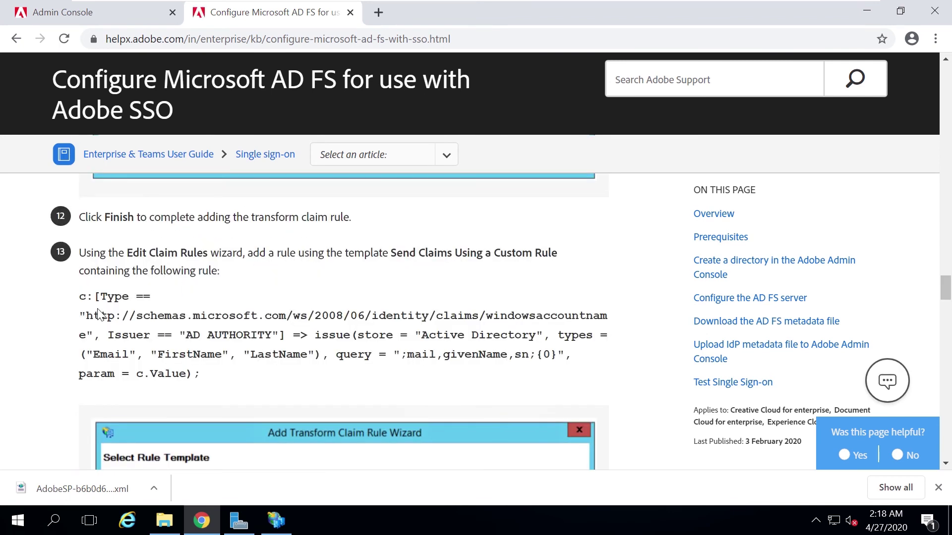
pyautogui.moveTo(79, 296); pyautogui.dragTo(236, 379)
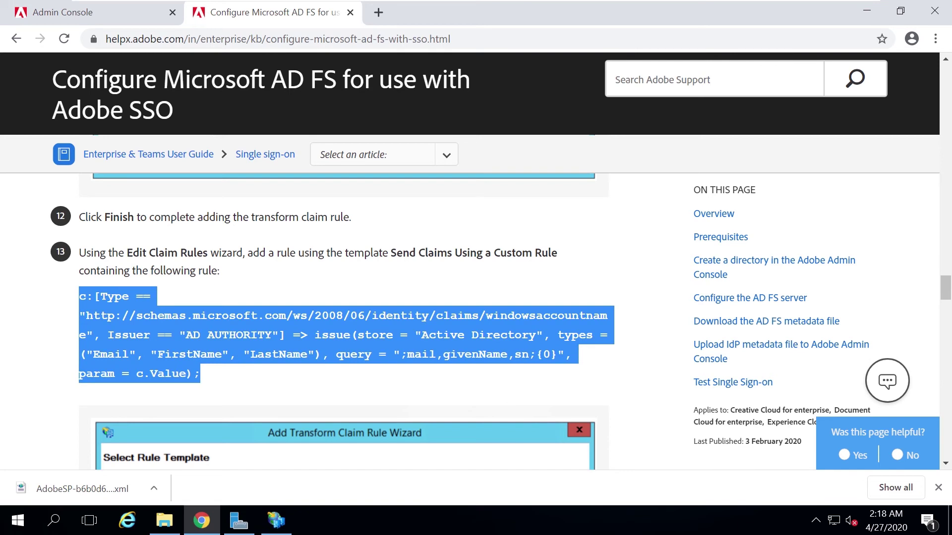
pyautogui.hotkey('ctrl', 'l')
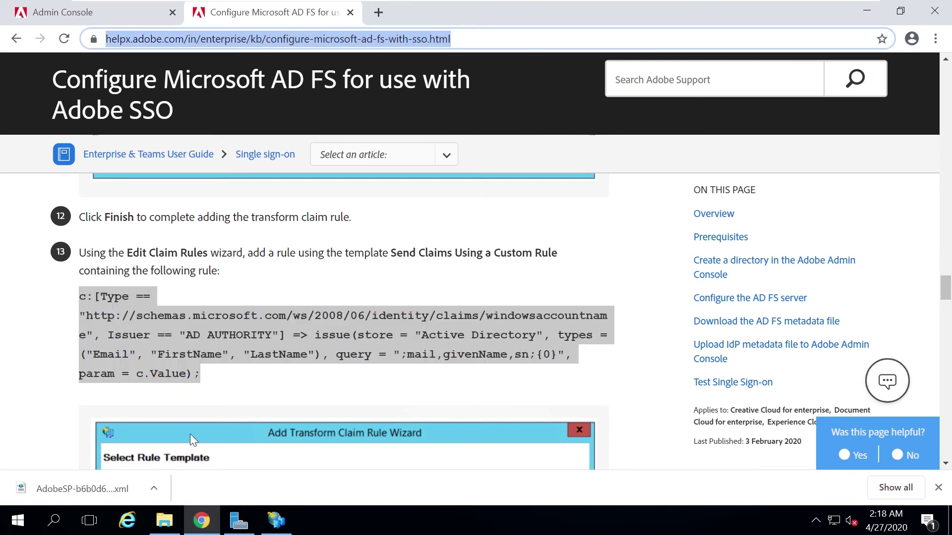
pyautogui.click(215, 387)
pyautogui.moveTo(79, 293); pyautogui.dragTo(209, 382)
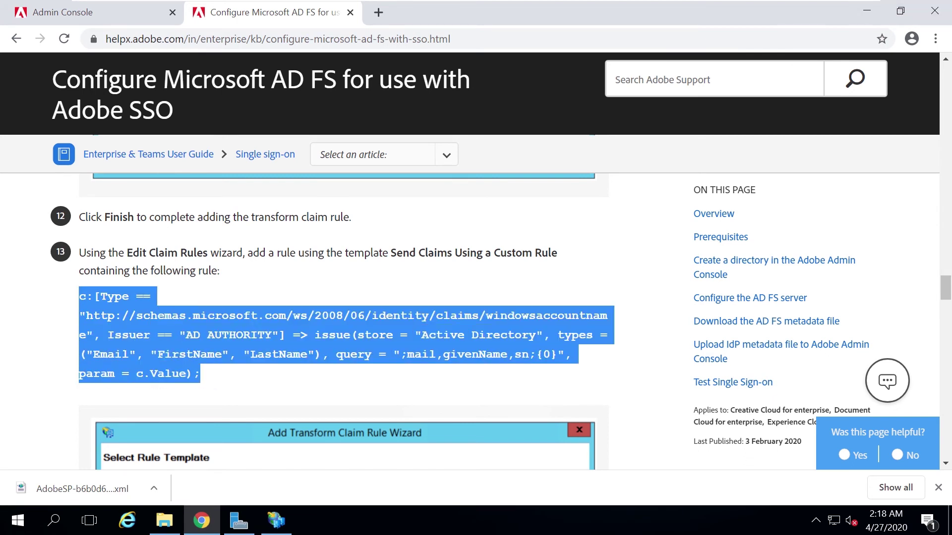
pyautogui.click(865, 11)
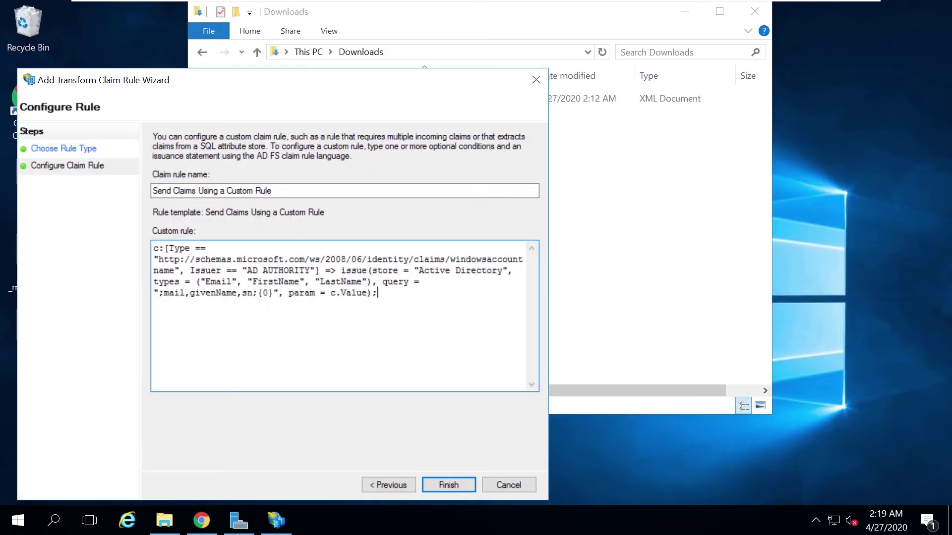
# Step: Finish the custom claim rule and confirm the Adobe SSO claim issuance policy with OK
pyautogui.click(449, 485)
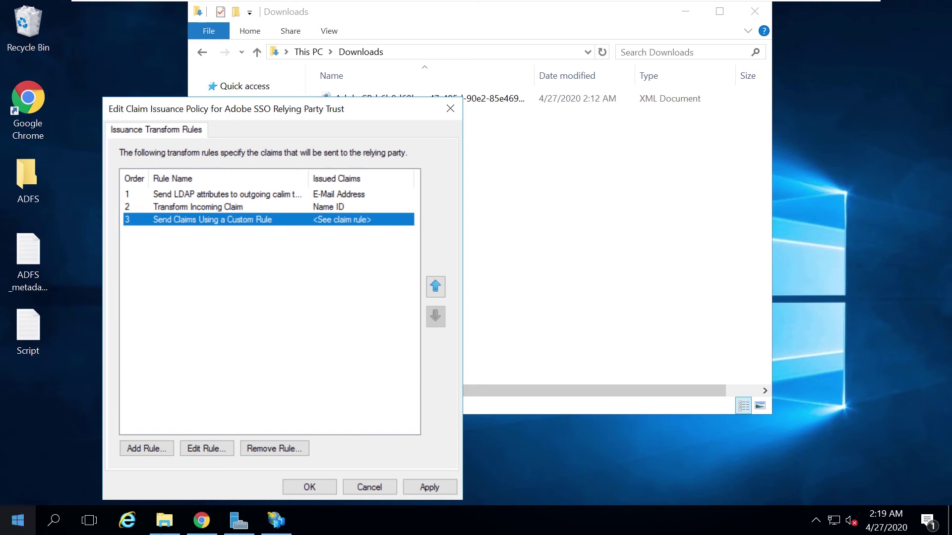
pyautogui.click(321, 488)
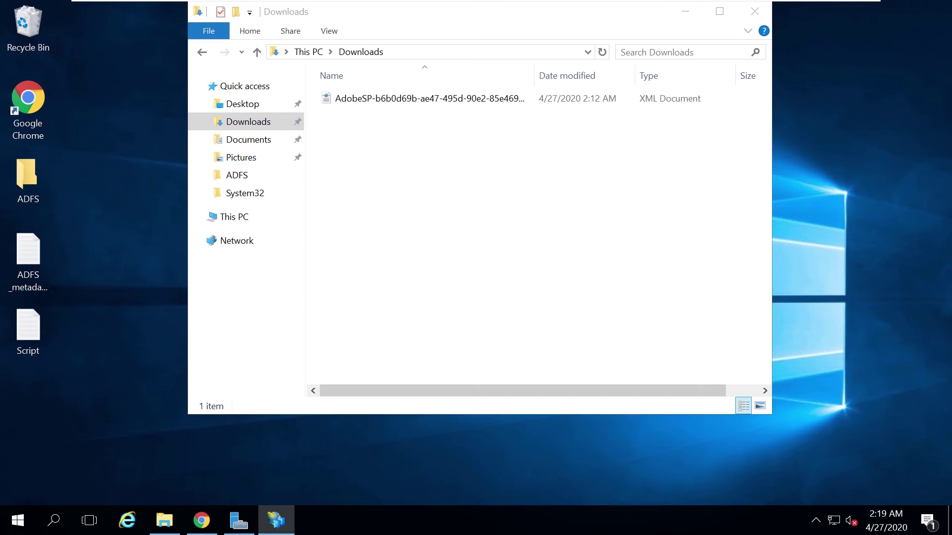
pyautogui.click(275, 518)
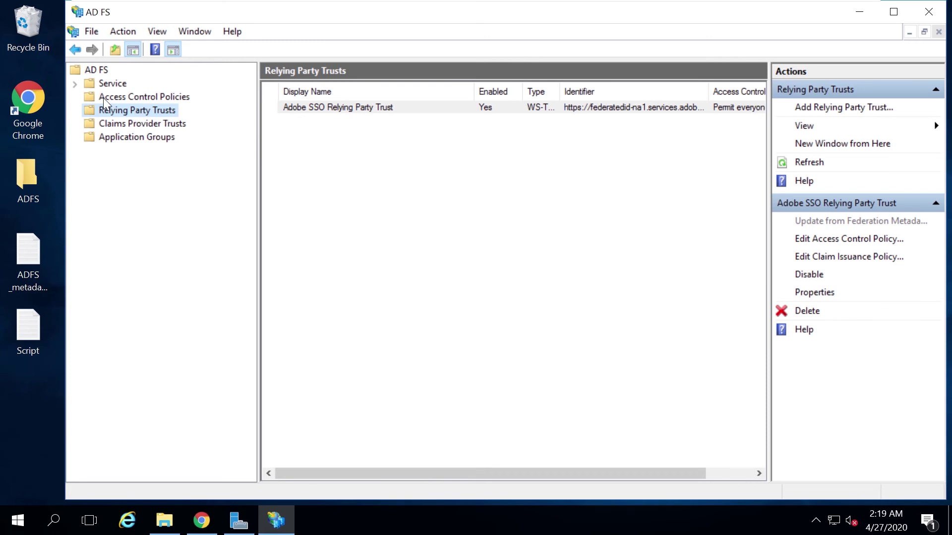
# Step: Show the Service Endpoints list and select the /FederationMetadata/2007-06/FederationMetadata.xml endpoint
pyautogui.click(75, 85)
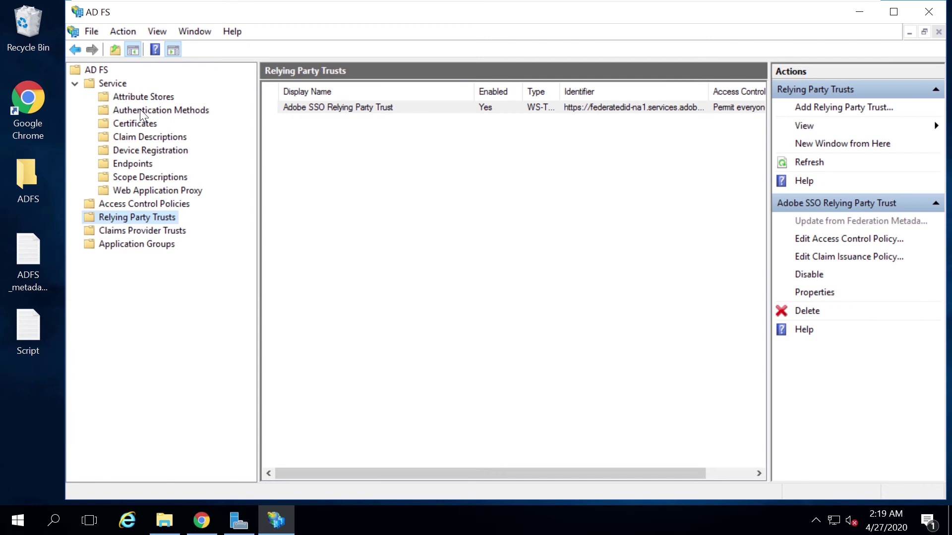
pyautogui.click(142, 164)
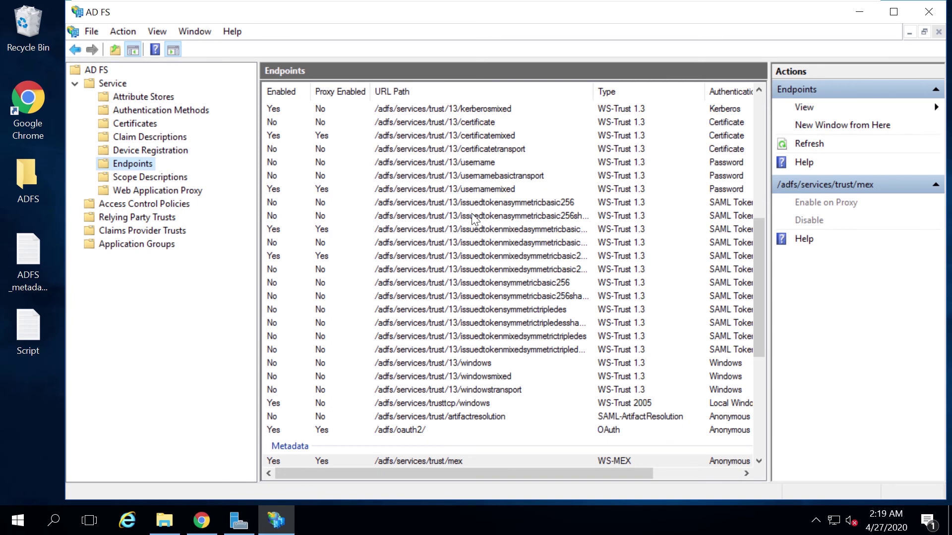
pyautogui.scroll(-4, 375, 247)
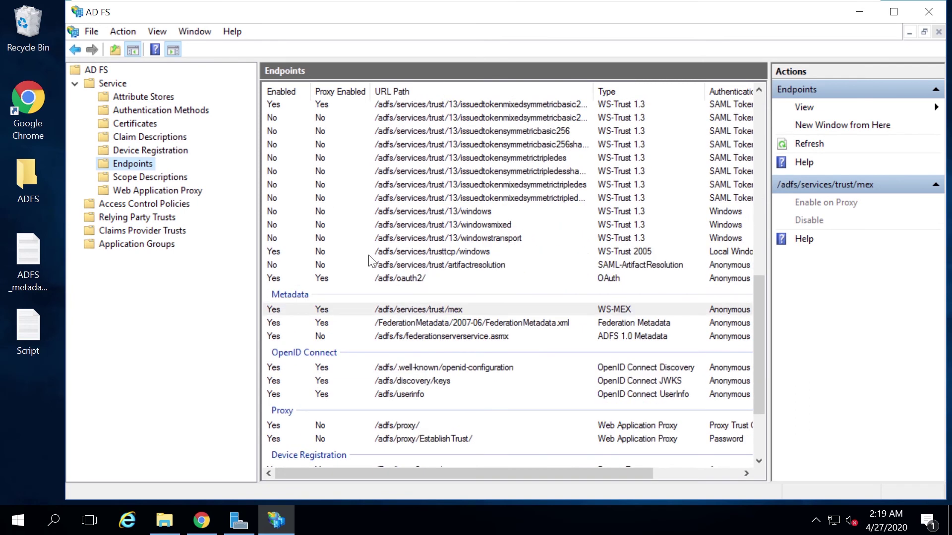
pyautogui.click(427, 323)
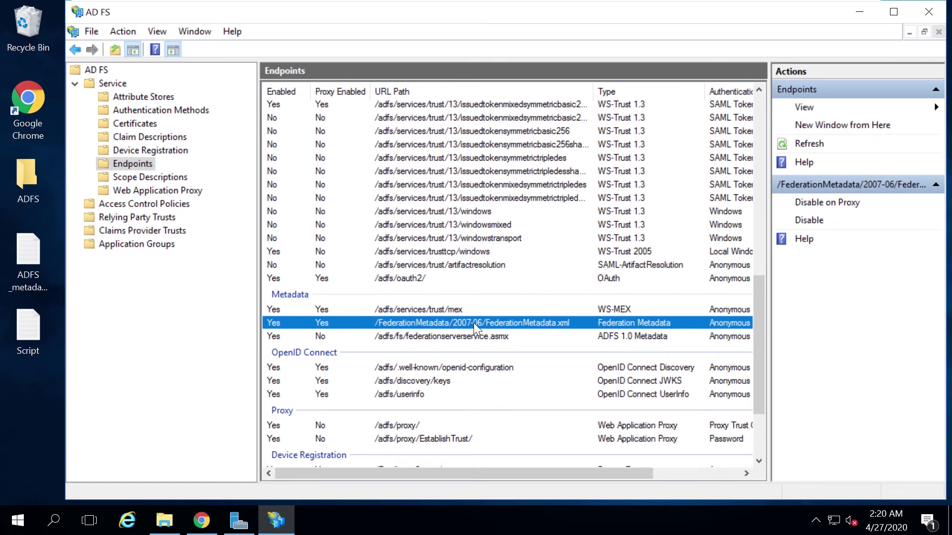
pyautogui.scroll(-1, 474, 323)
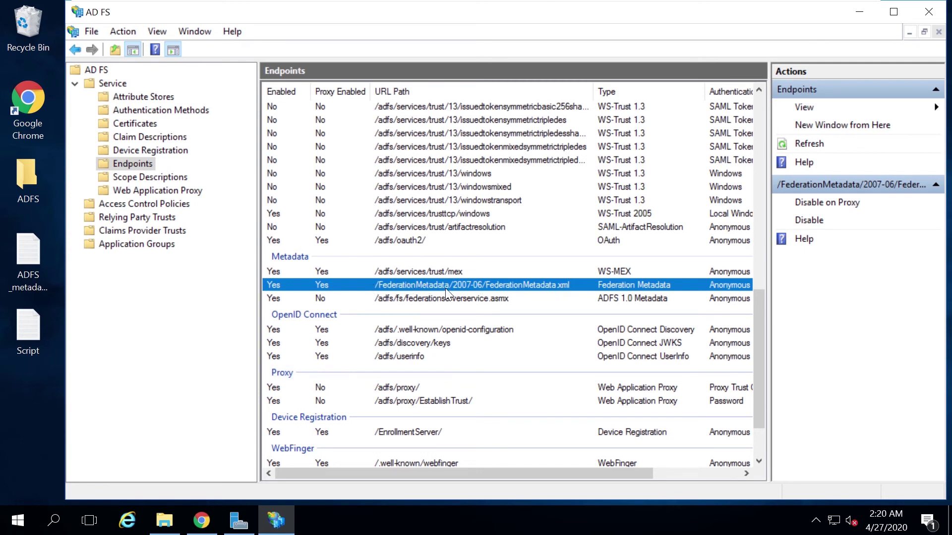
pyautogui.moveTo(202, 526)
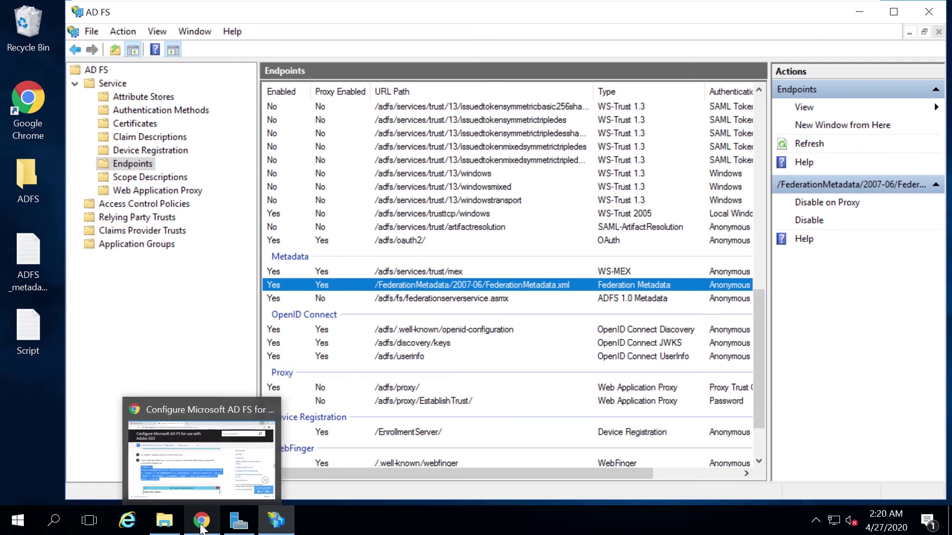
pyautogui.click(222, 489)
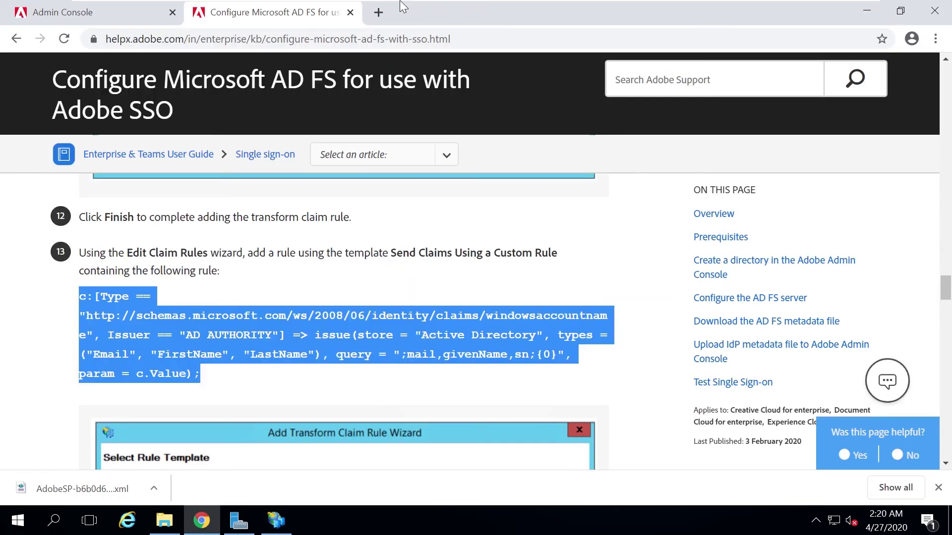
pyautogui.click(378, 12)
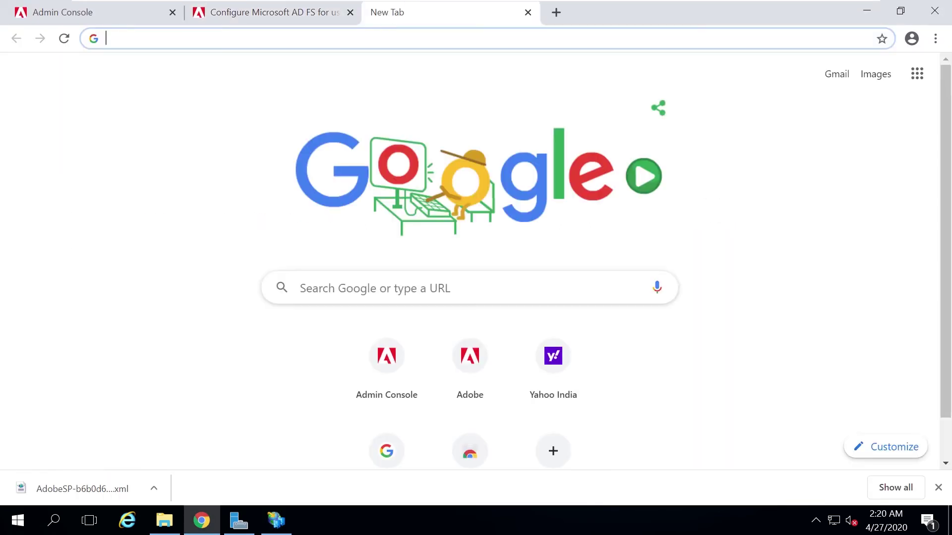
pyautogui.write('https')
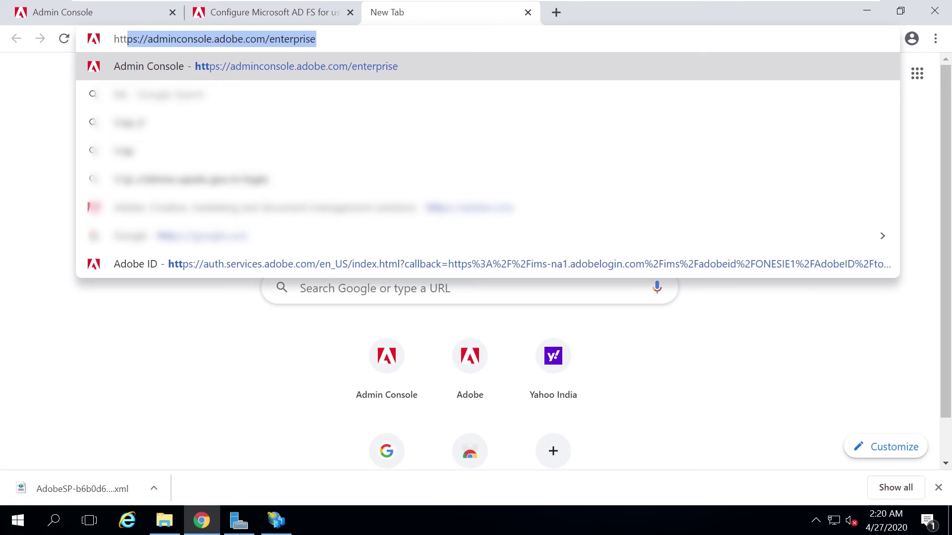
pyautogui.write('://')
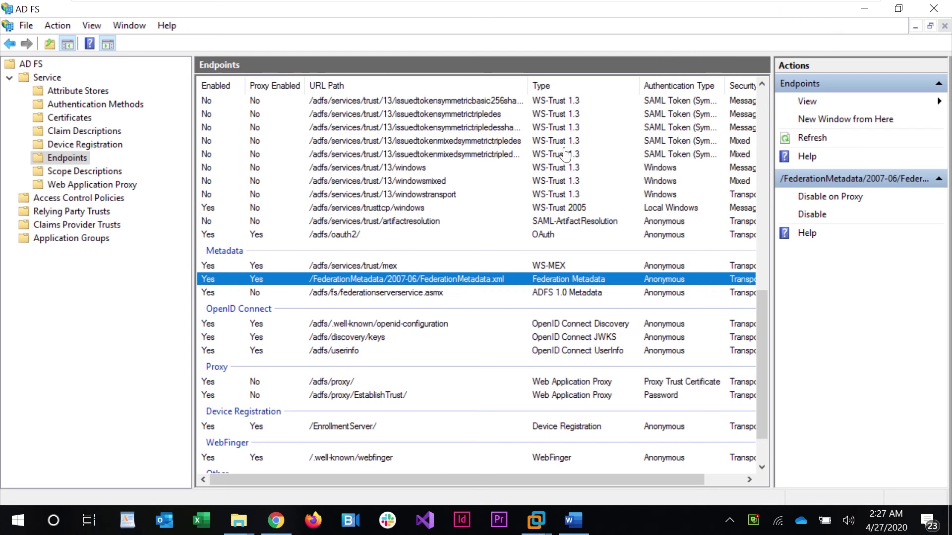
pyautogui.click(898, 7)
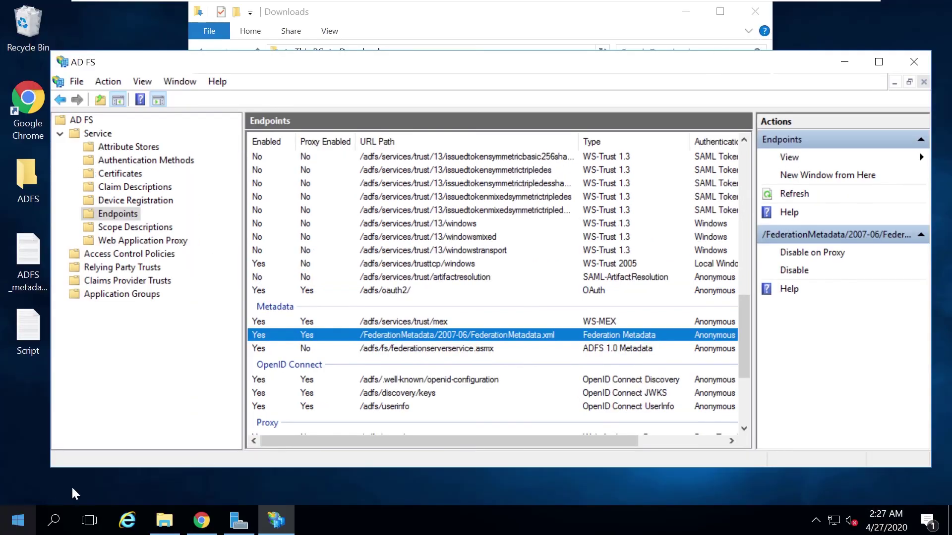
# Step: Launch Windows PowerShell as administrator from the Start menu search
pyautogui.click(17, 524)
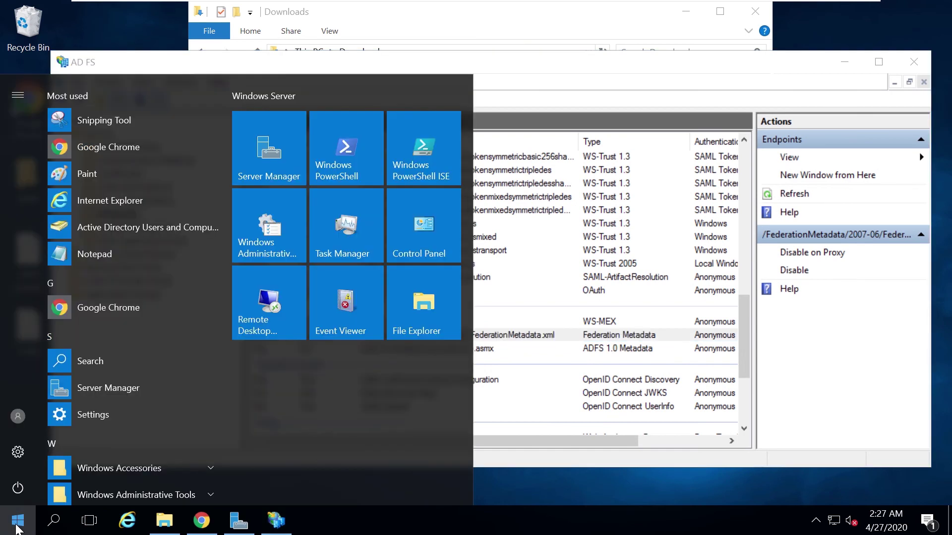
pyautogui.write('power')
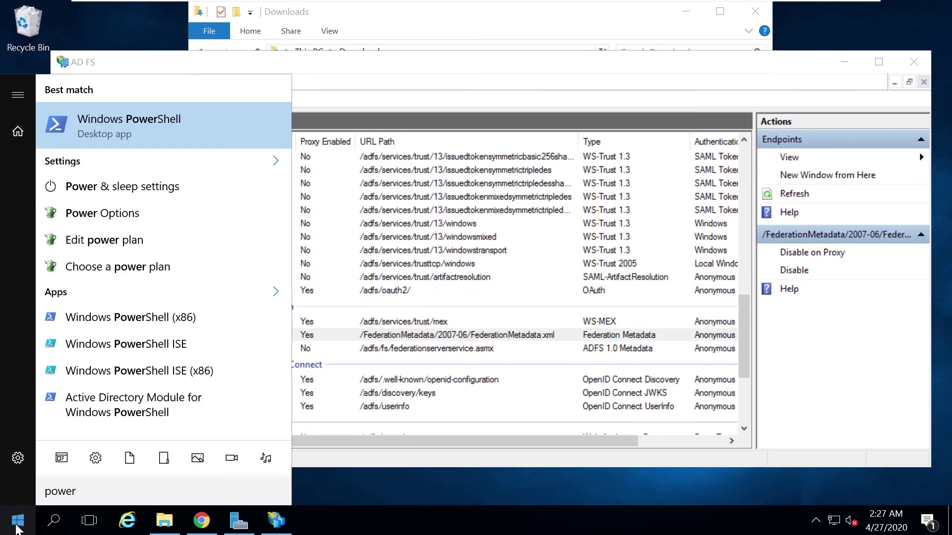
pyautogui.rightClick(271, 117)
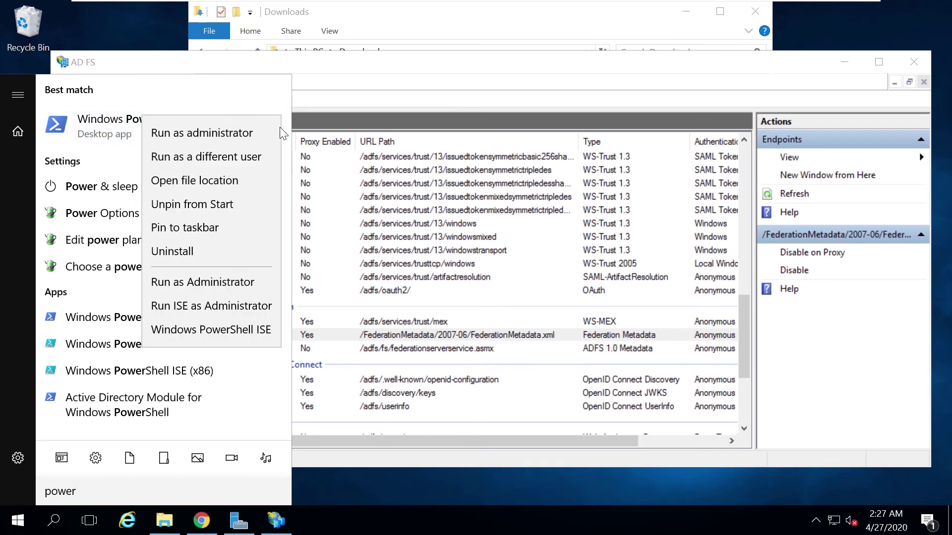
pyautogui.click(263, 140)
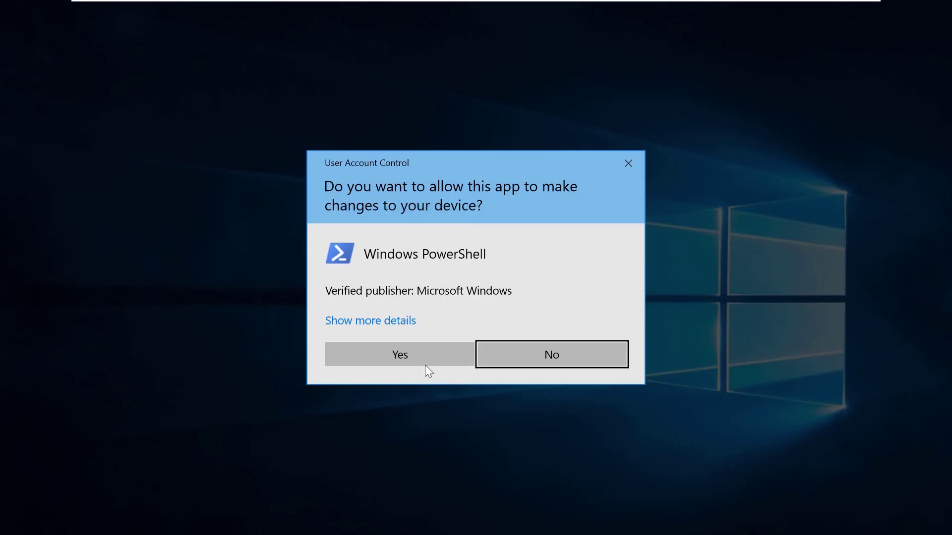
pyautogui.click(425, 367)
pyautogui.click(352, 250)
# Step: Run Get-AdfsProperties and copy the HostName value Batman-2016.ccesupportnoida.net
pyautogui.write('Get')
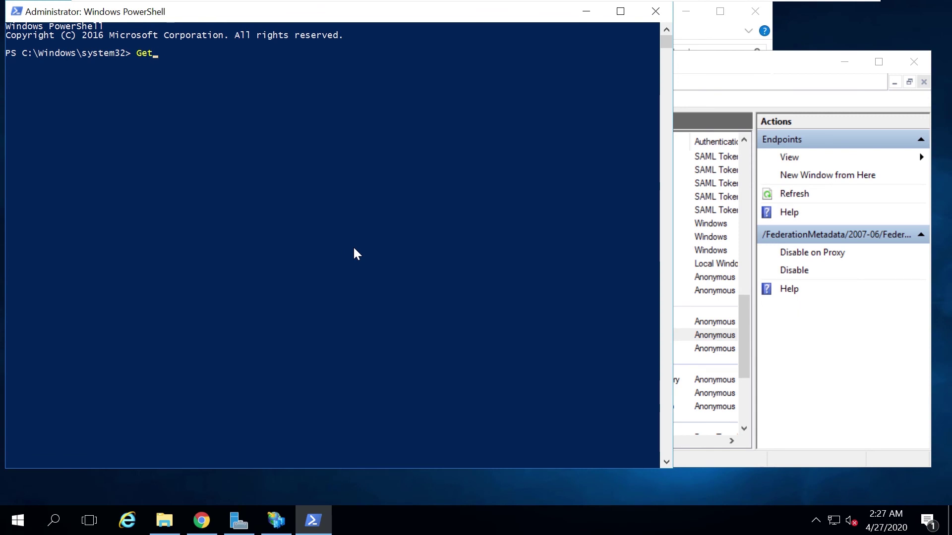
pyautogui.write('-AdfsProperties')
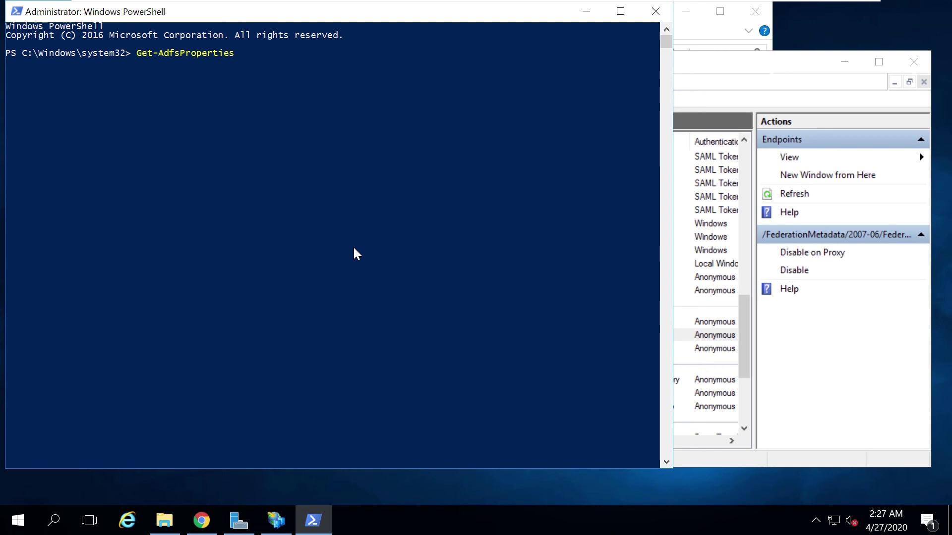
pyautogui.press('Return')
pyautogui.scroll(15, 86, 319)
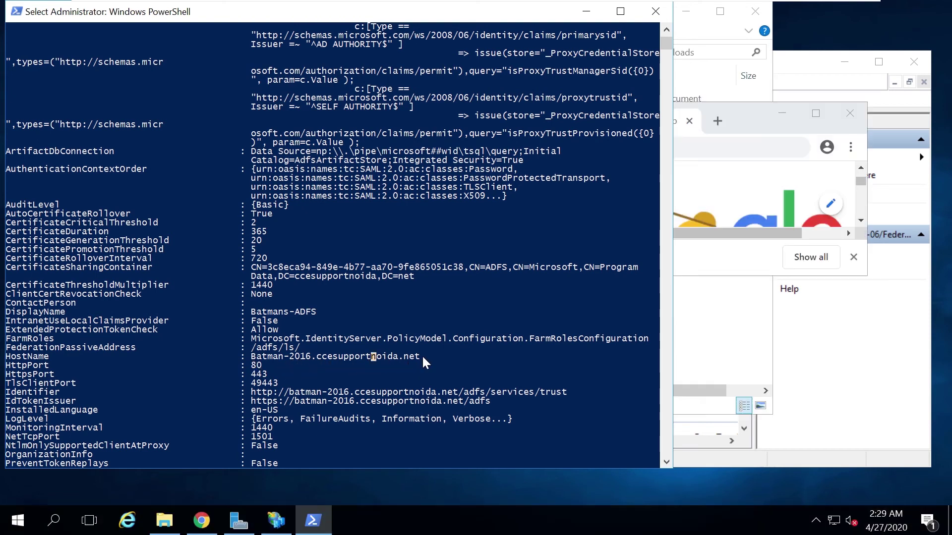
pyautogui.moveTo(424, 356); pyautogui.dragTo(273, 356)
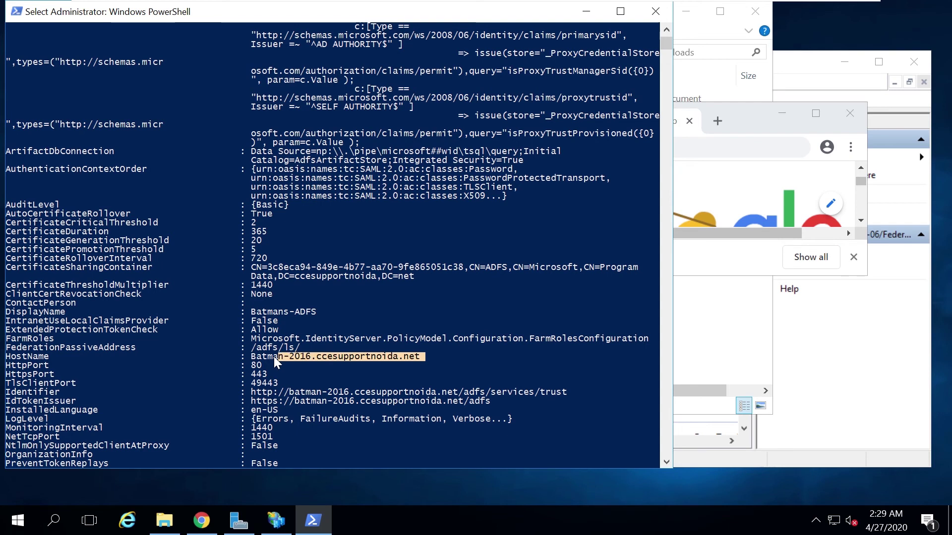
pyautogui.rightClick(249, 9)
pyautogui.moveTo(284, 115)
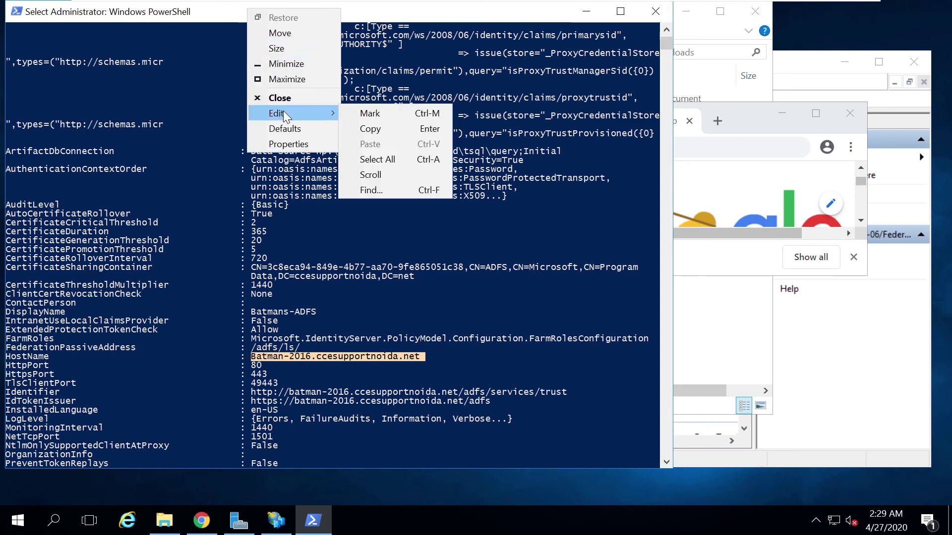
pyautogui.click(349, 130)
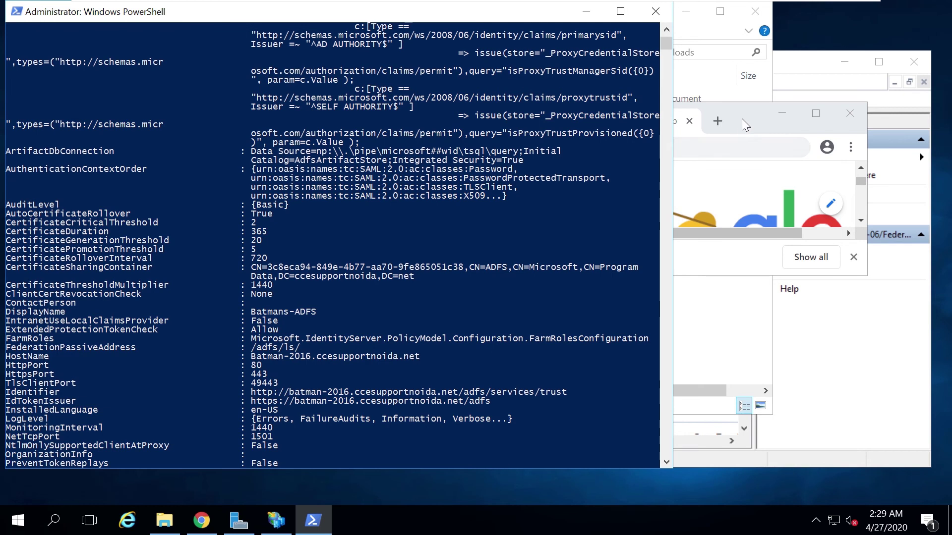
pyautogui.click(741, 118)
pyautogui.click(635, 147)
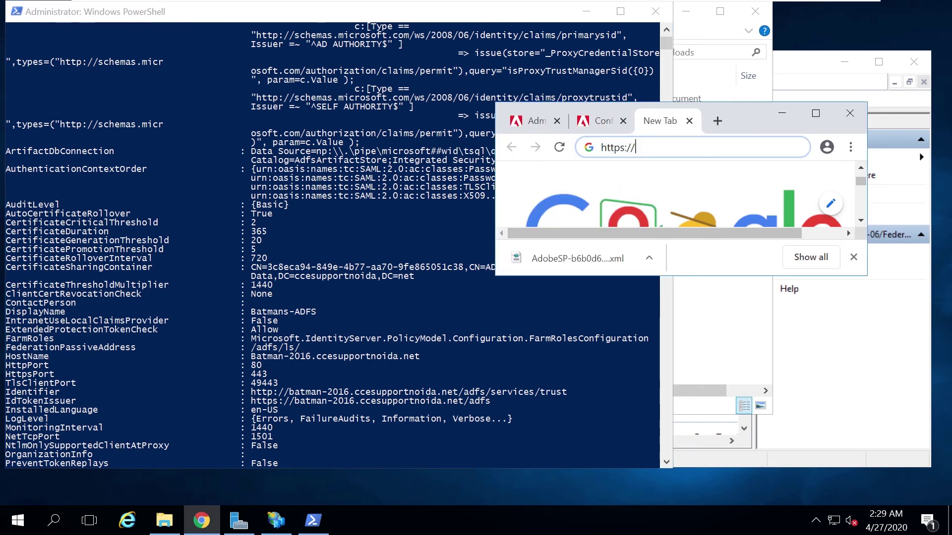
pyautogui.hotkey('ctrl', 'v')
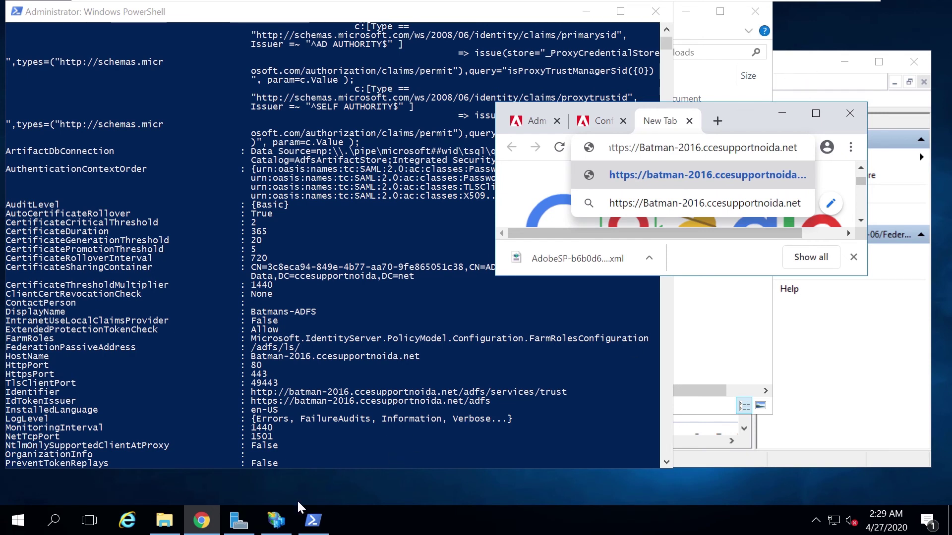
pyautogui.click(276, 520)
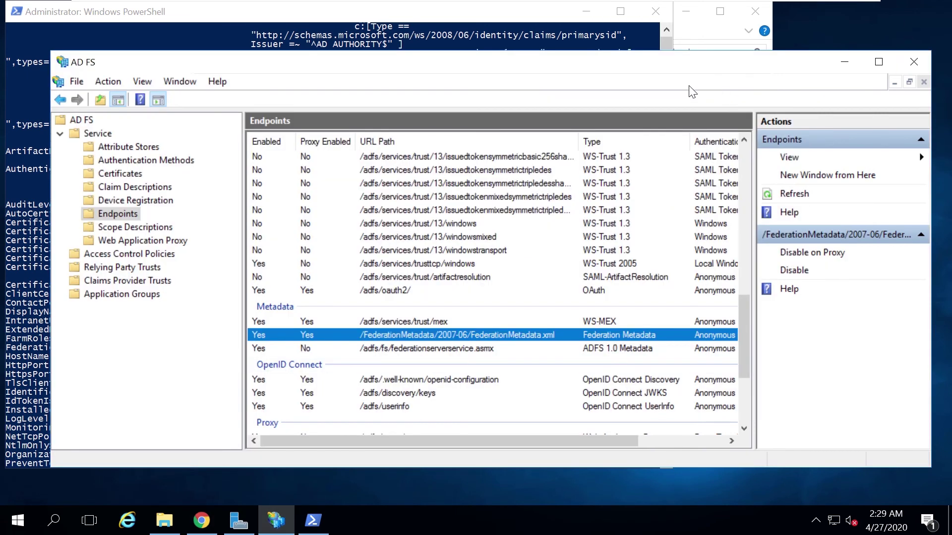
pyautogui.moveTo(712, 69); pyautogui.dragTo(606, 202)
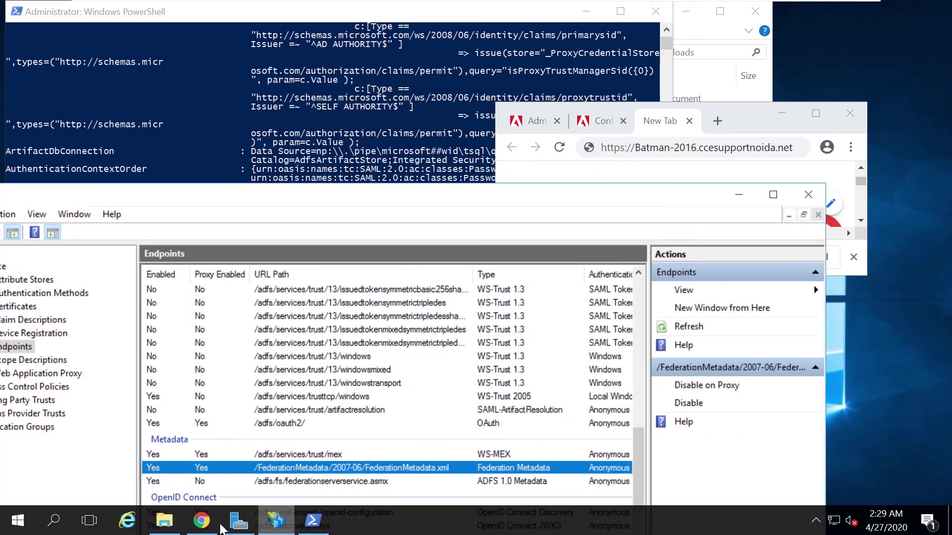
pyautogui.click(220, 526)
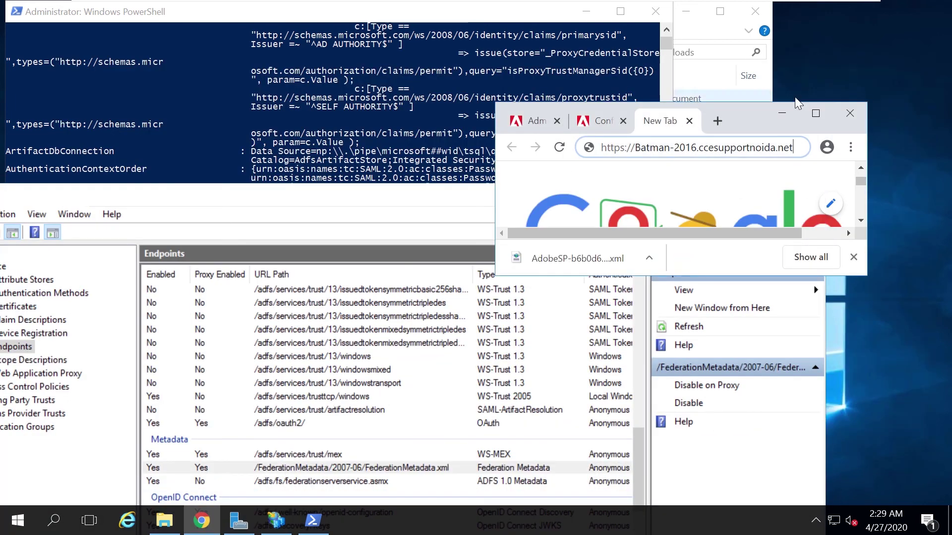
pyautogui.click(816, 113)
# Step: Append /FederationMetadata/2007-06/FederationMetadata.xml from the help article to the address and download the file
pyautogui.click(276, 11)
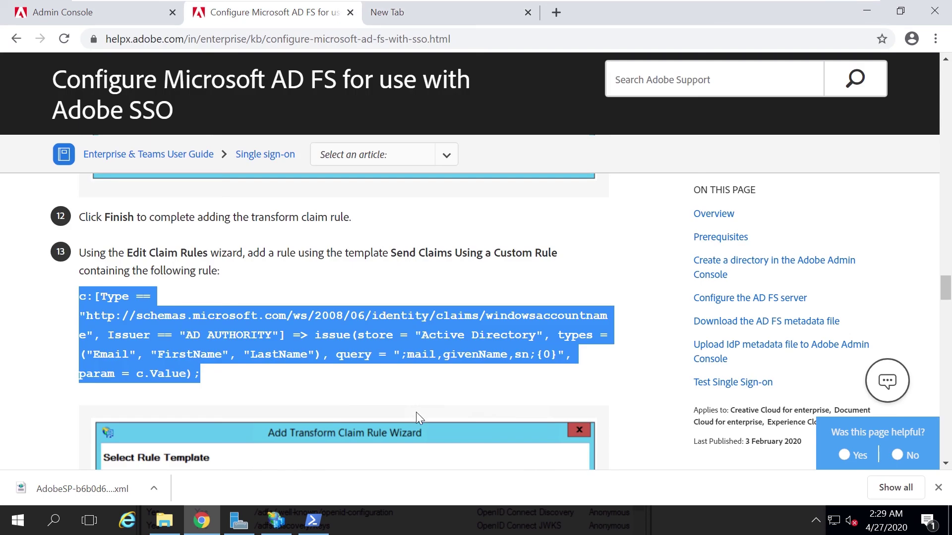
pyautogui.scroll(-20, 322, 375)
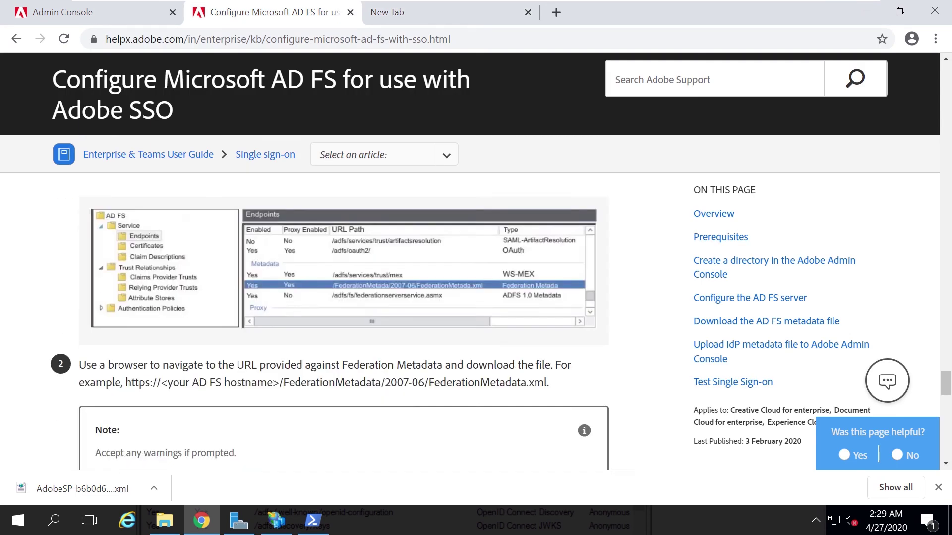
pyautogui.scroll(-3, 325, 377)
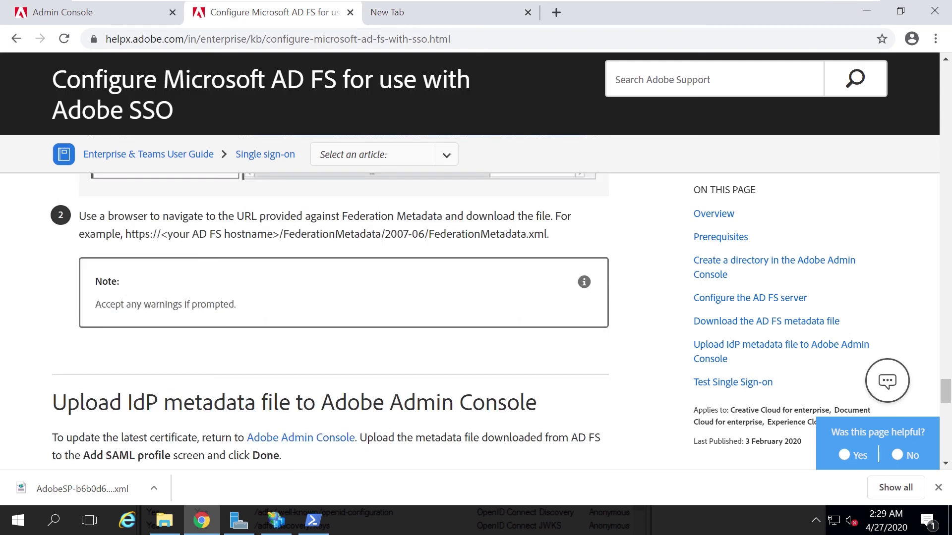
pyautogui.moveTo(547, 234); pyautogui.dragTo(283, 234)
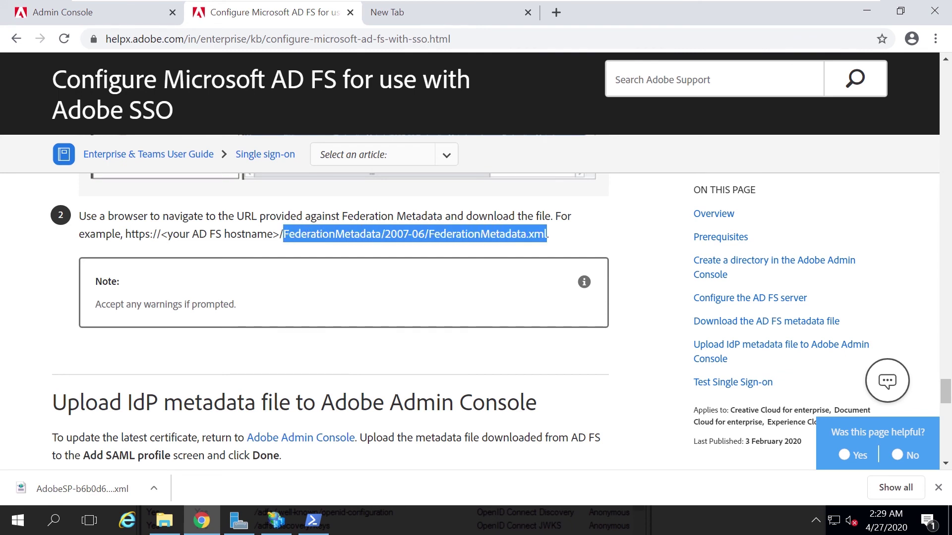
pyautogui.click(461, 14)
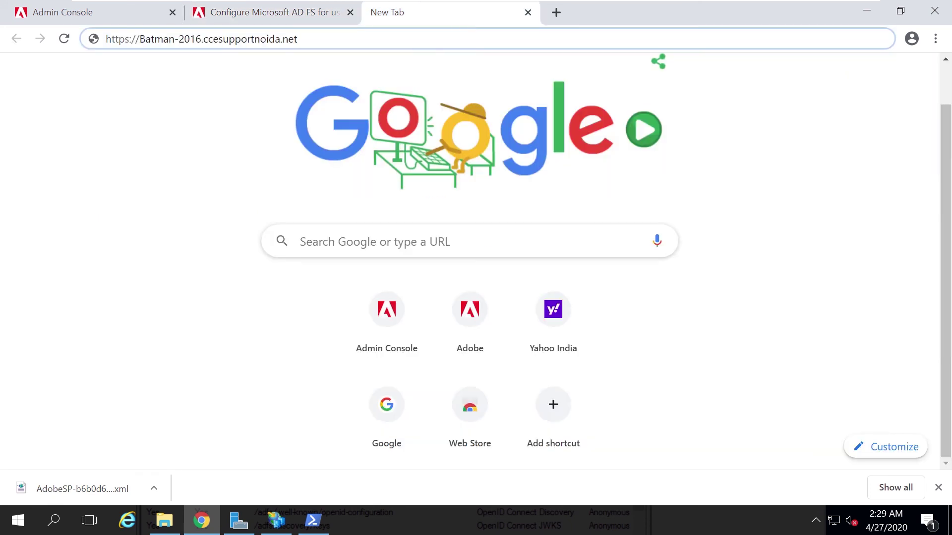
pyautogui.write('/')
pyautogui.hotkey('ctrl', 'v')
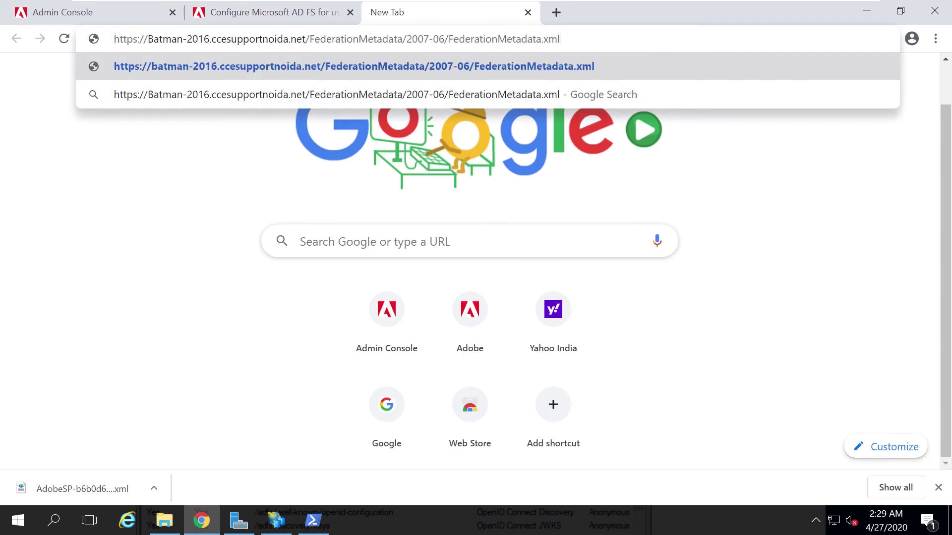
pyautogui.press('Return')
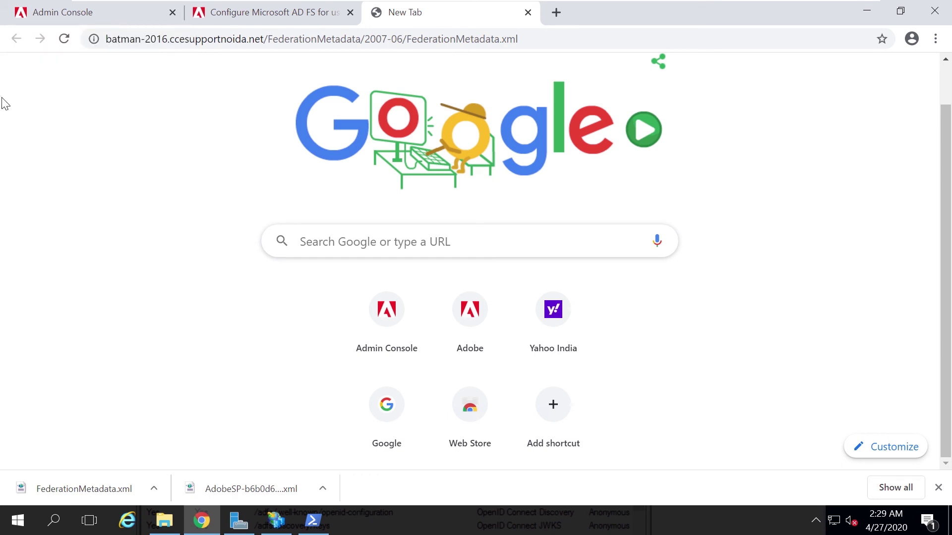
# Step: Upload FederationMetadata.xml to the SAML configuration, save it, and review the directory's ADFS IdP details
pyautogui.click(83, 17)
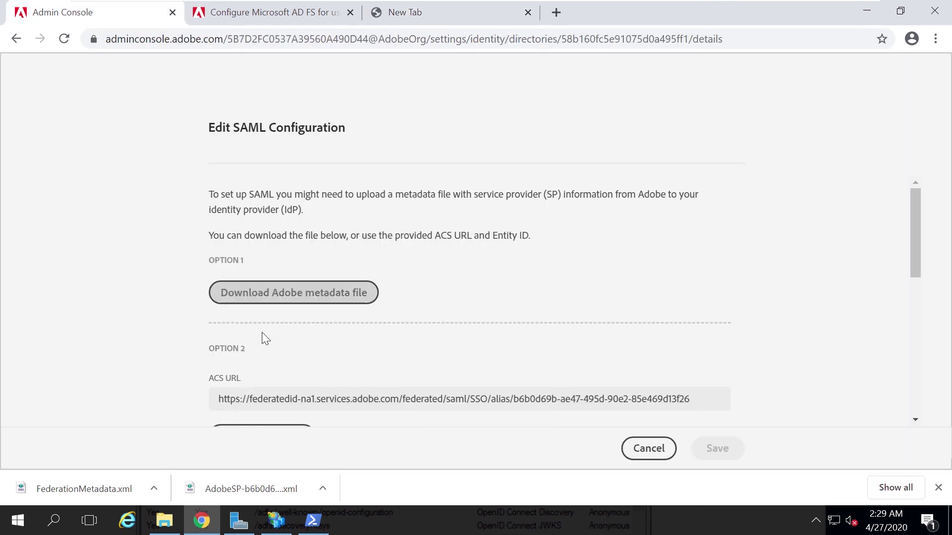
pyautogui.scroll(-5, 495, 276)
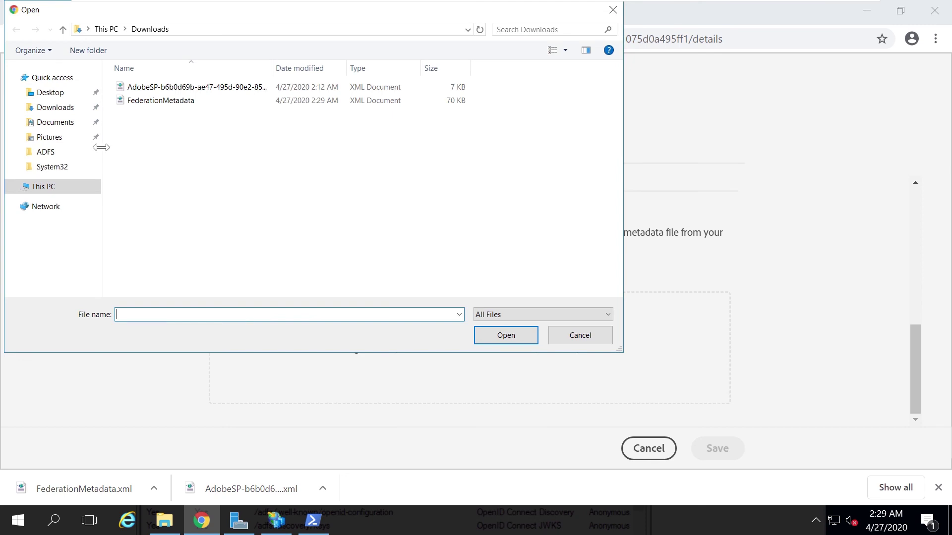
pyautogui.click(164, 101)
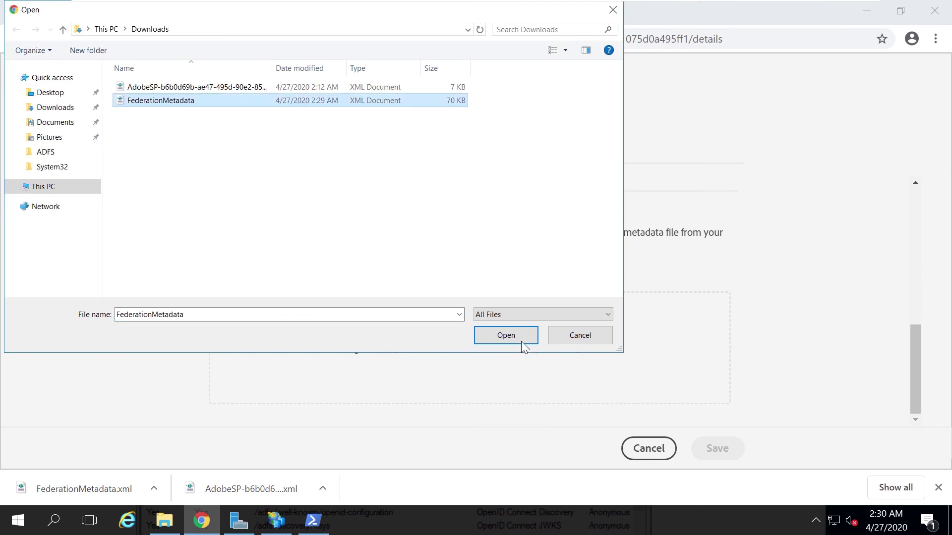
pyautogui.click(505, 336)
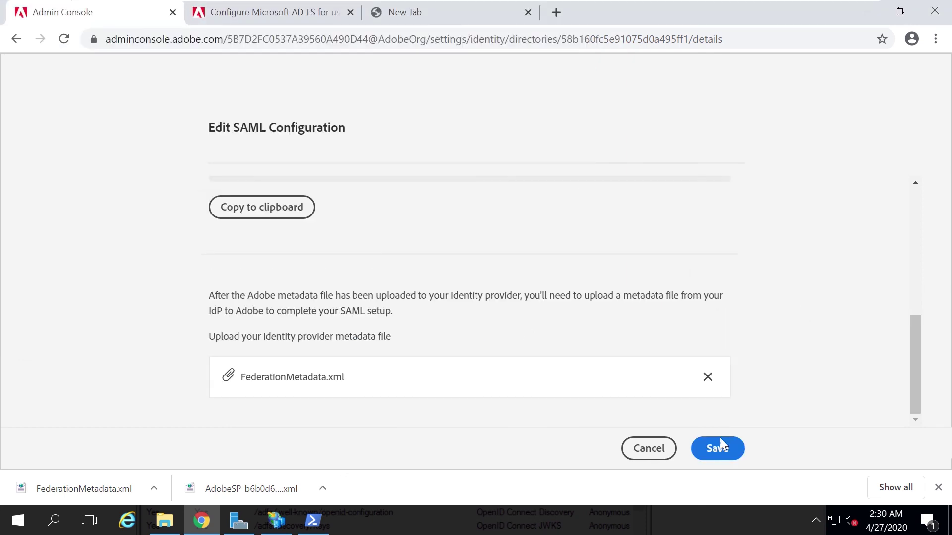
pyautogui.click(718, 449)
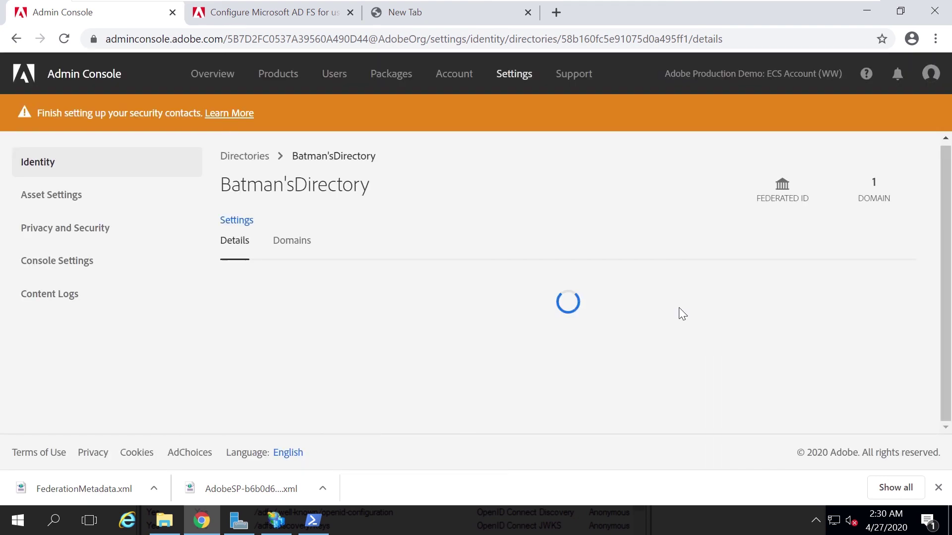
pyautogui.scroll(-1, 679, 308)
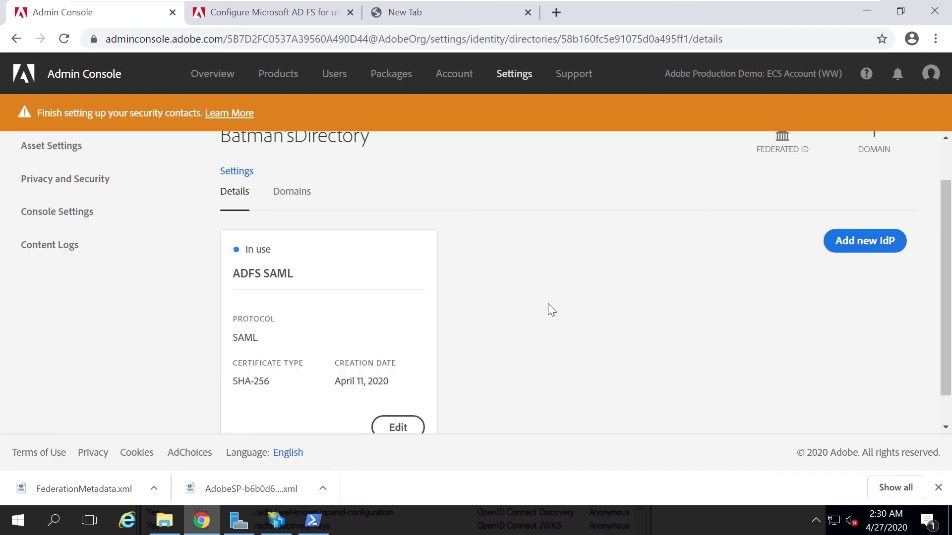
pyautogui.scroll(-1, 548, 303)
pyautogui.scroll(1, 548, 303)
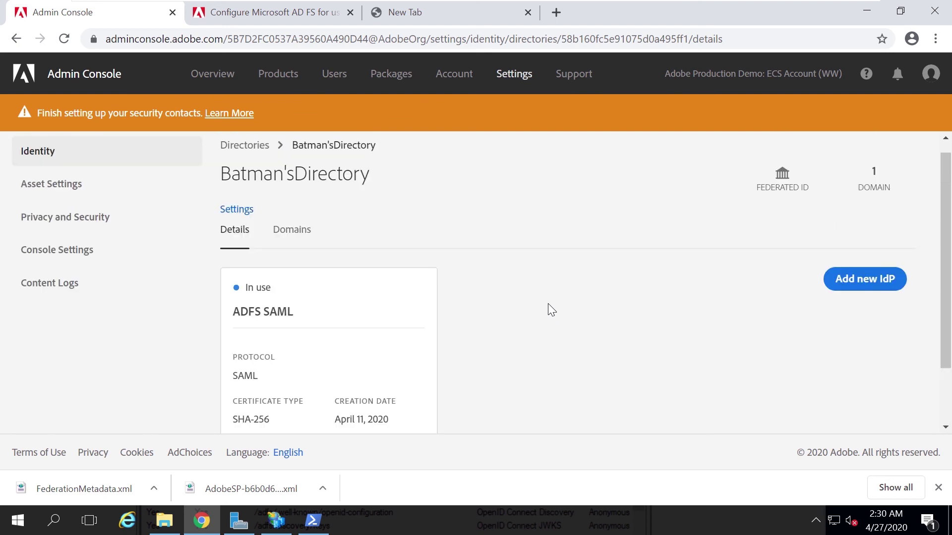
pyautogui.scroll(-1, 548, 303)
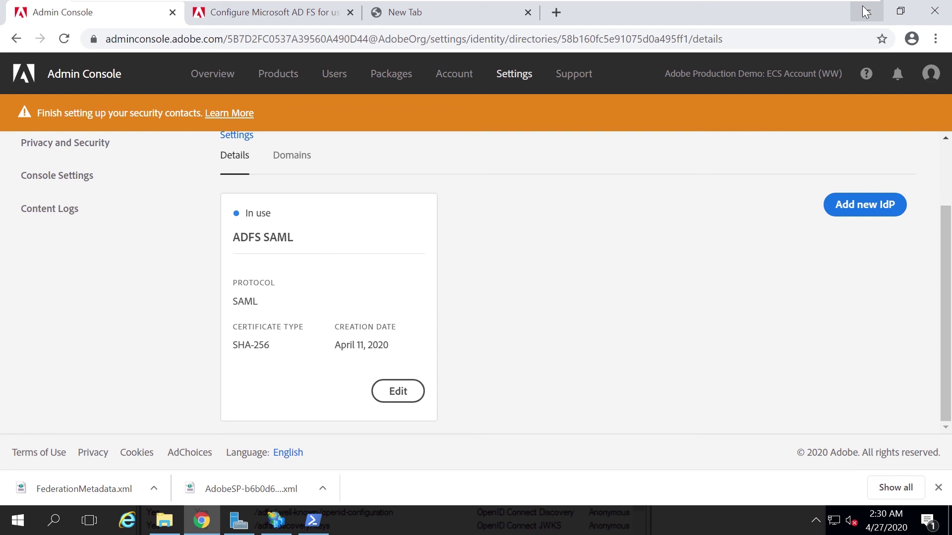
# Step: Minimize Chrome and reposition AD FS Management to show the whole tree and Endpoints list
pyautogui.click(863, 11)
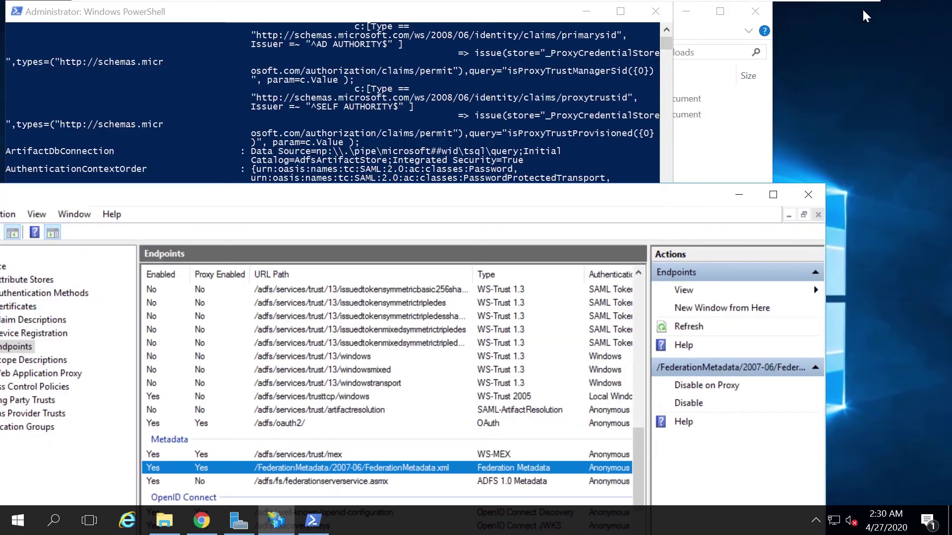
pyautogui.moveTo(409, 206); pyautogui.dragTo(502, 118)
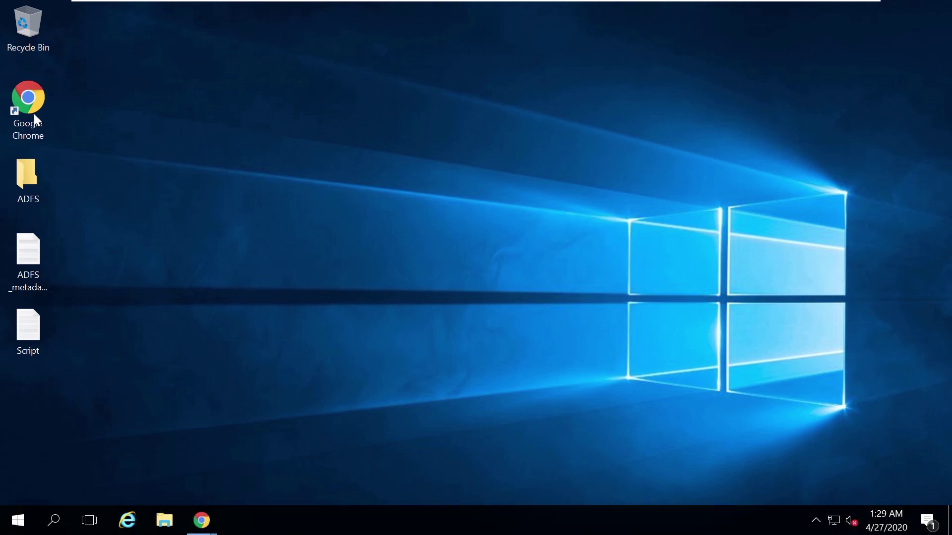
# Step: Launch Chrome, load the Adobe Admin Console and go to the Users list
pyautogui.doubleClick(34, 116)
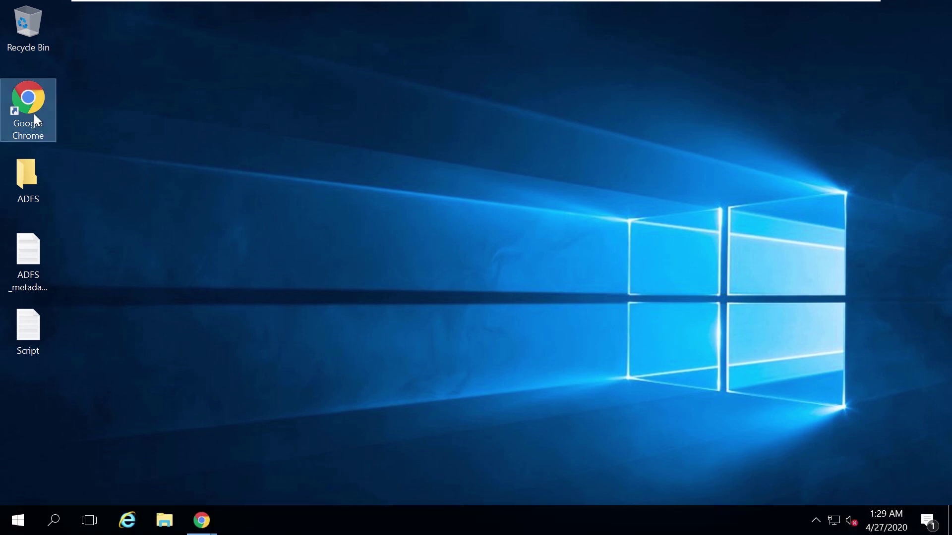
pyautogui.click(350, 35)
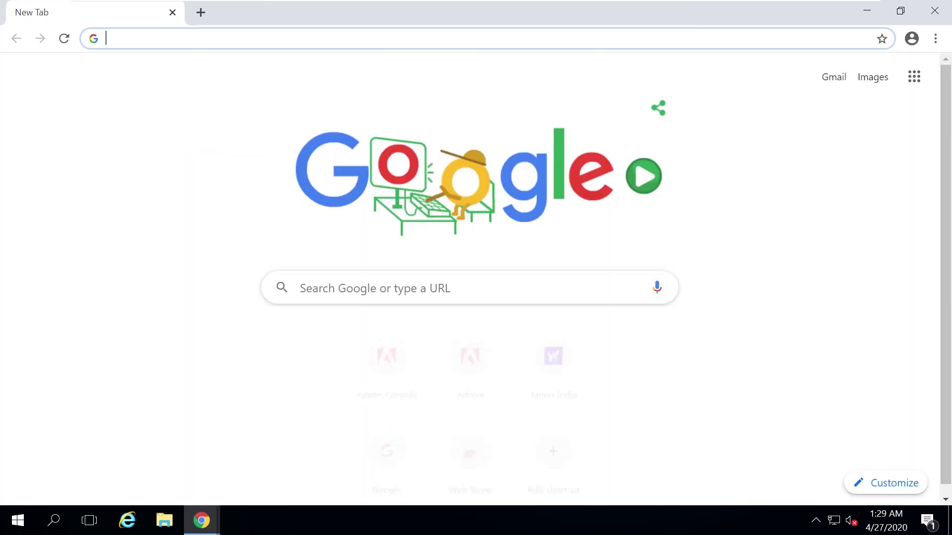
pyautogui.write('adminconsole.adobe.com/enterprise')
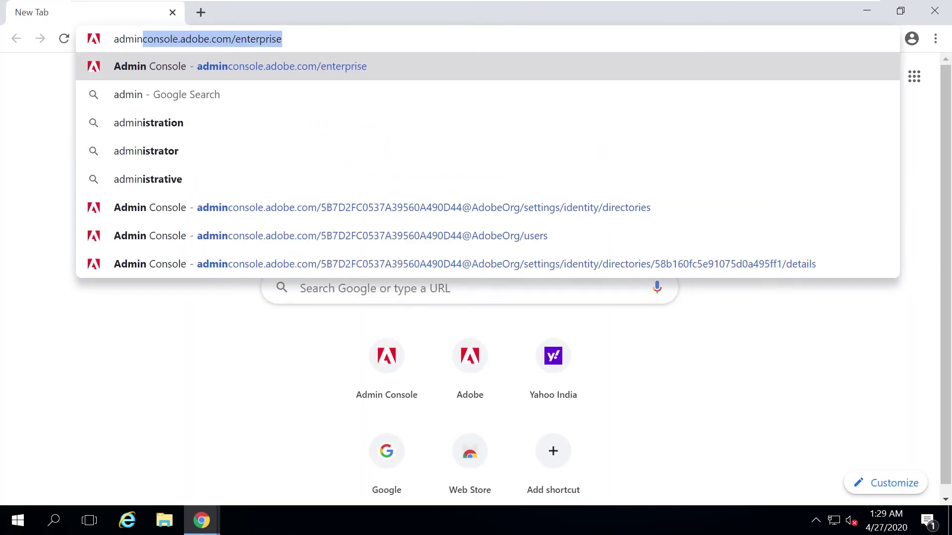
pyautogui.press('Return')
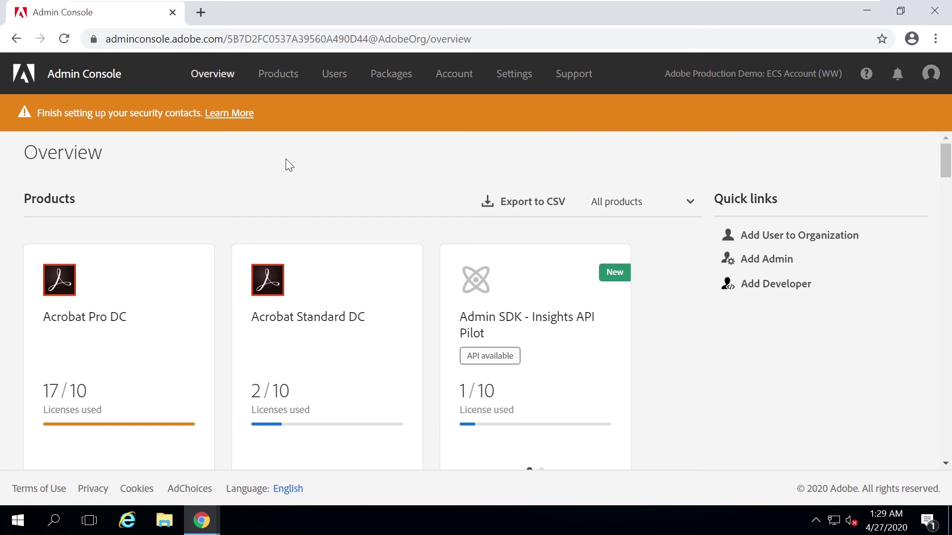
pyautogui.click(342, 81)
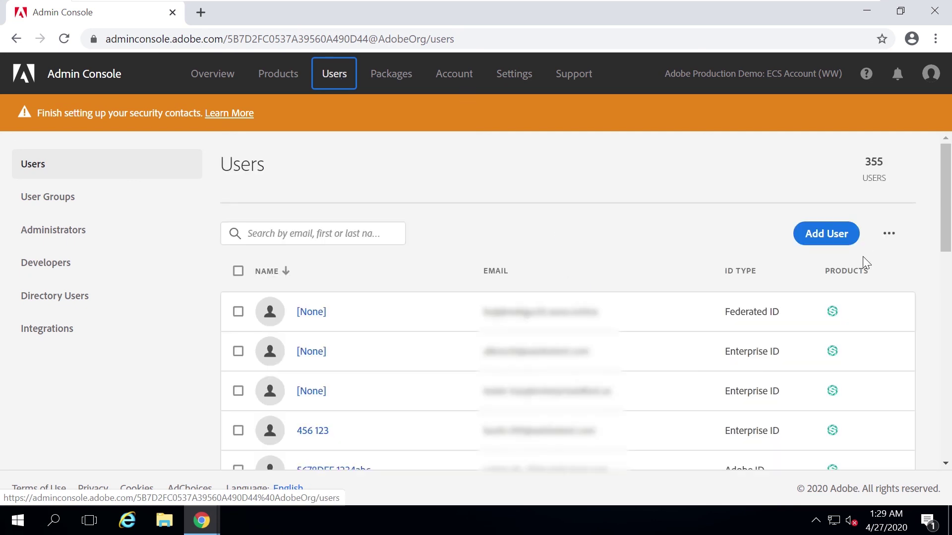
# Step: Start adding a new Federated ID user and enter the user's e-mail address
pyautogui.click(826, 233)
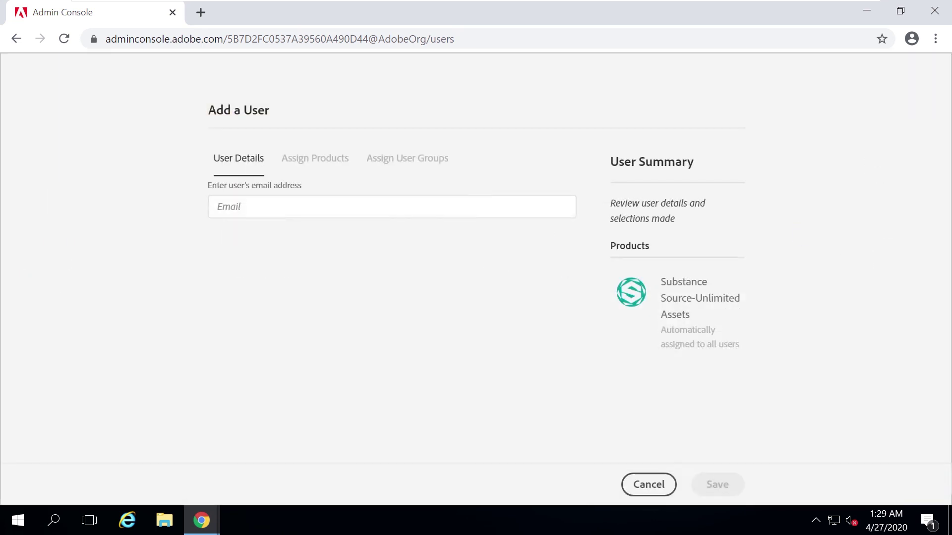
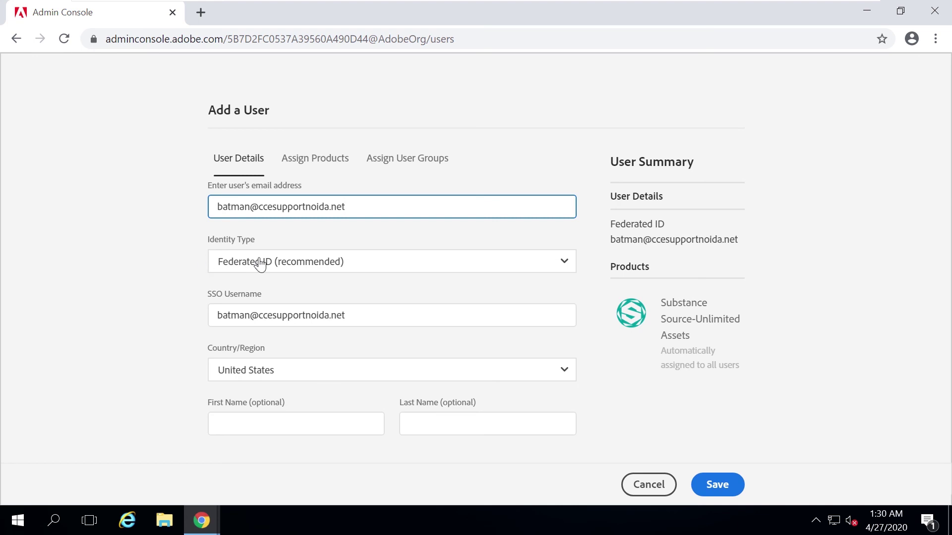
# Step: Assign All Apps - 1024 GB with the CCE Test profile and save the new user
pyautogui.click(303, 160)
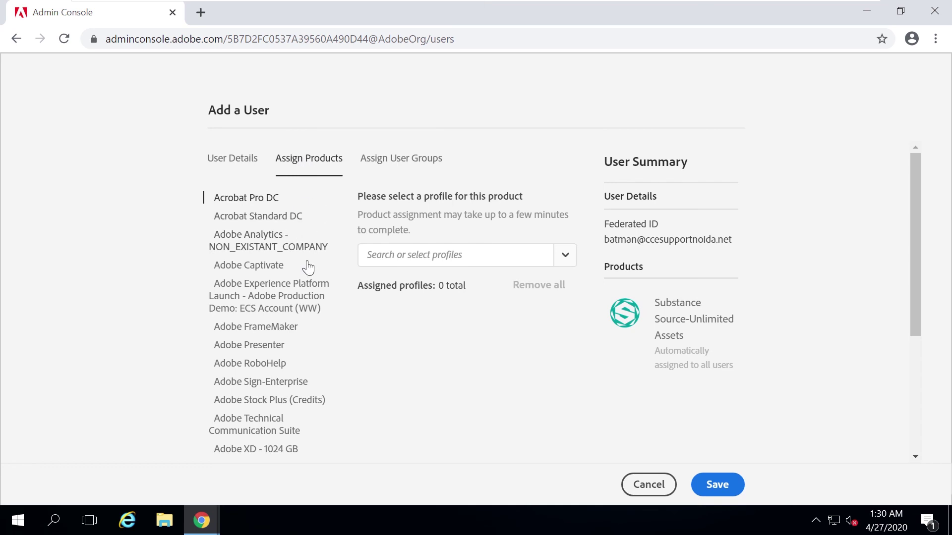
pyautogui.scroll(-2, 312, 305)
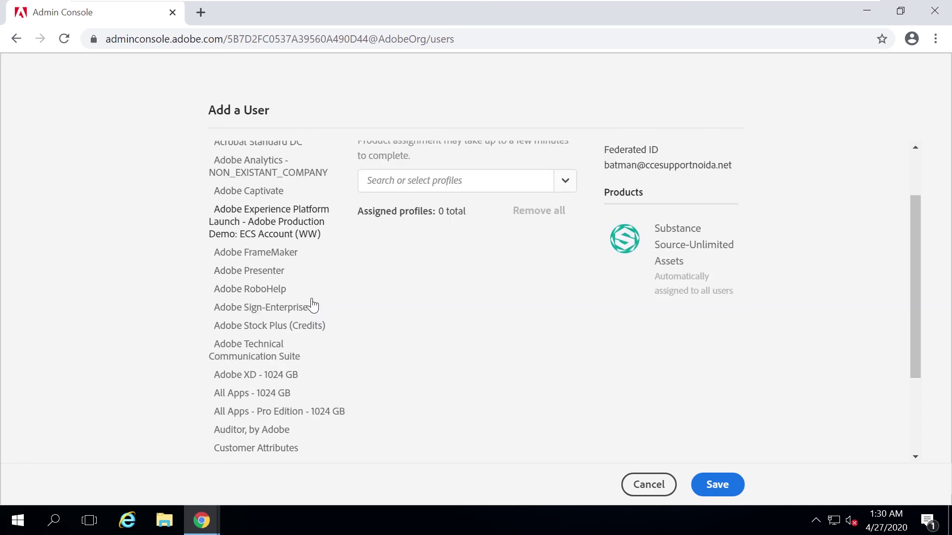
pyautogui.click(293, 374)
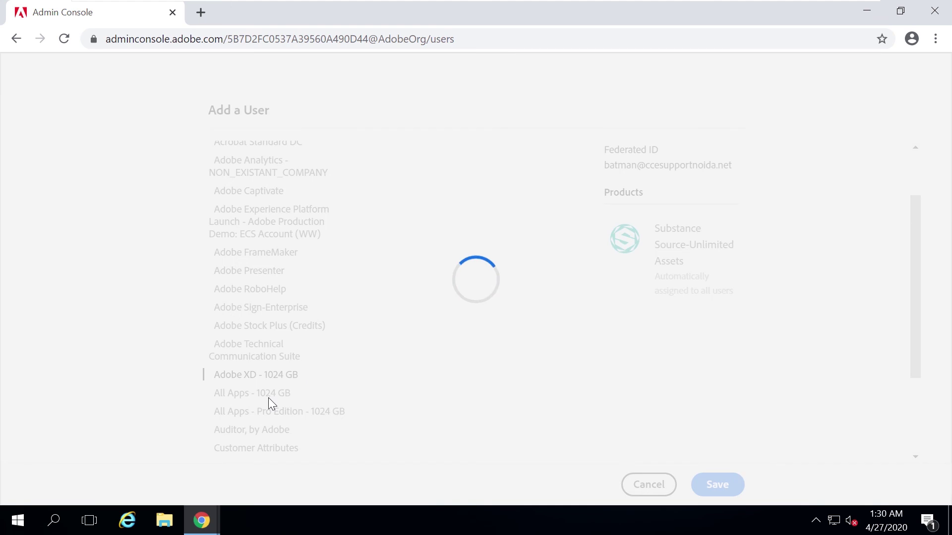
pyautogui.click(285, 393)
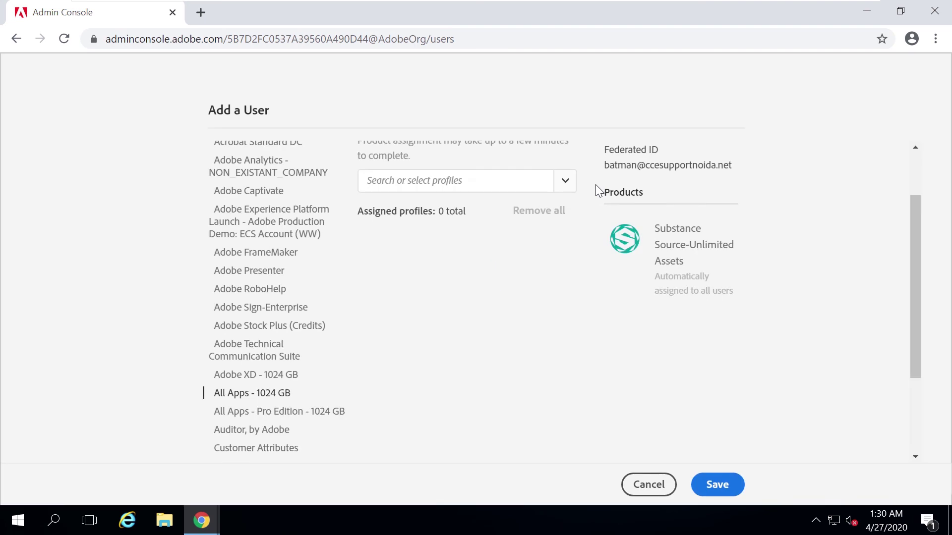
pyautogui.click(565, 181)
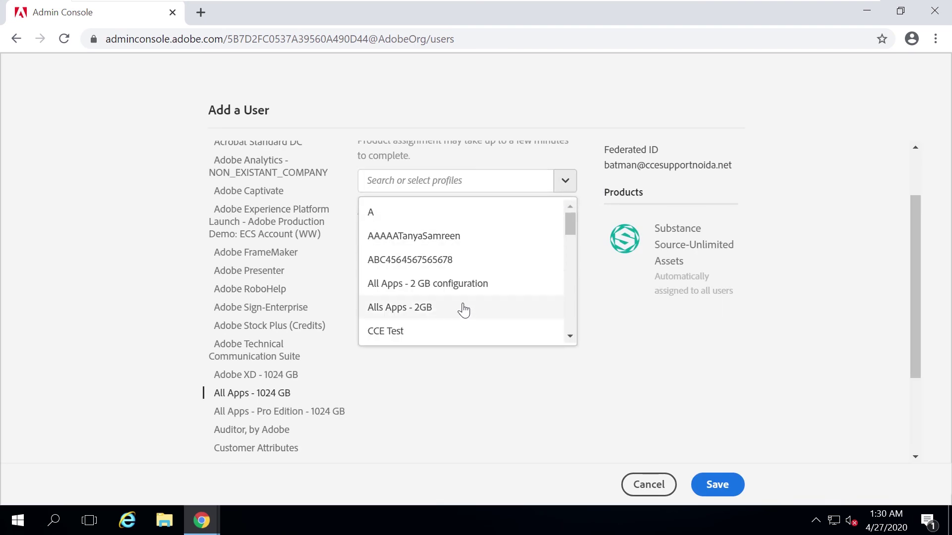
pyautogui.click(457, 332)
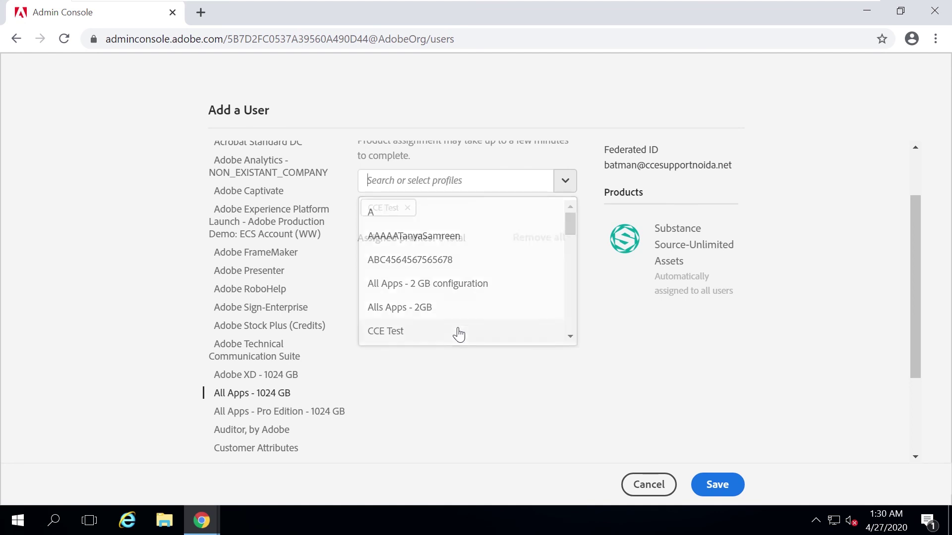
pyautogui.click(525, 297)
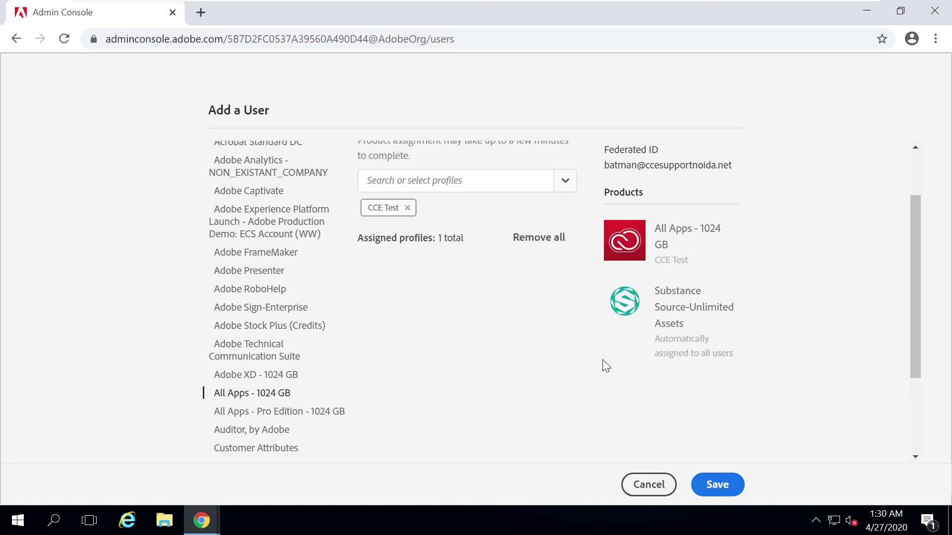
pyautogui.click(718, 485)
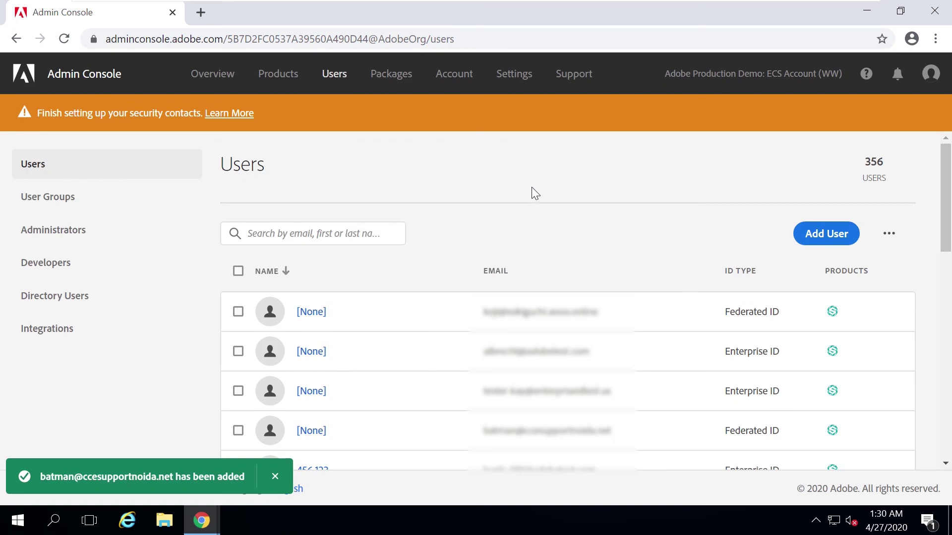
# Step: Search Users for the new federated user, check its products, then open an incognito window
pyautogui.click(248, 233)
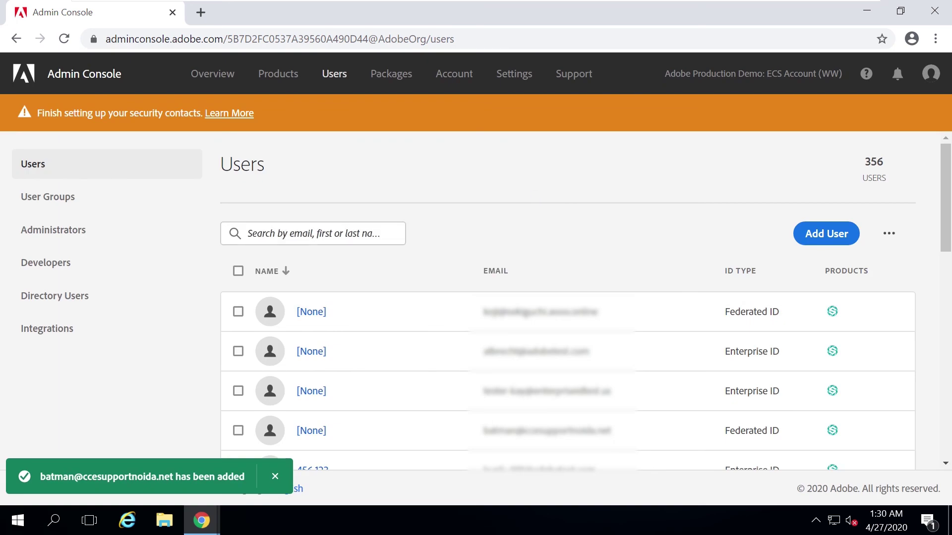
pyautogui.write('batman')
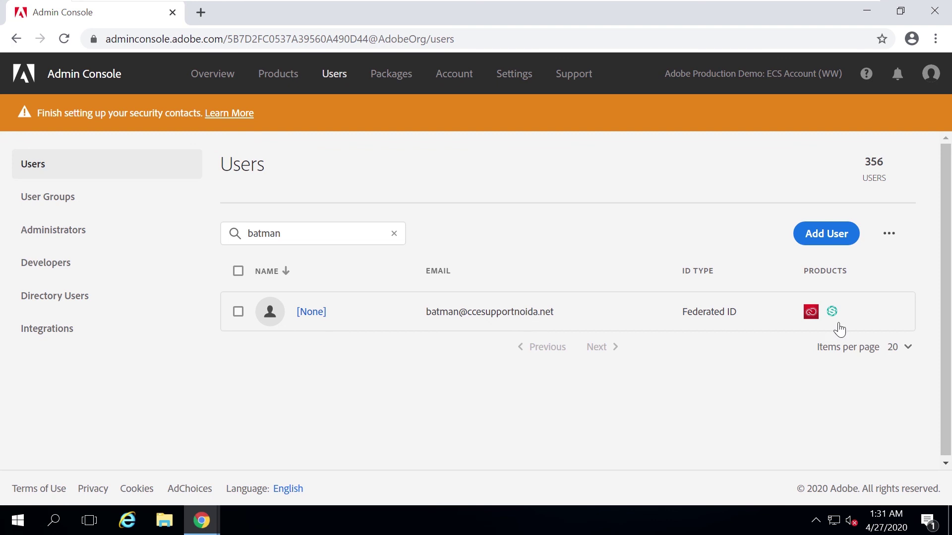
pyautogui.moveTo(813, 319)
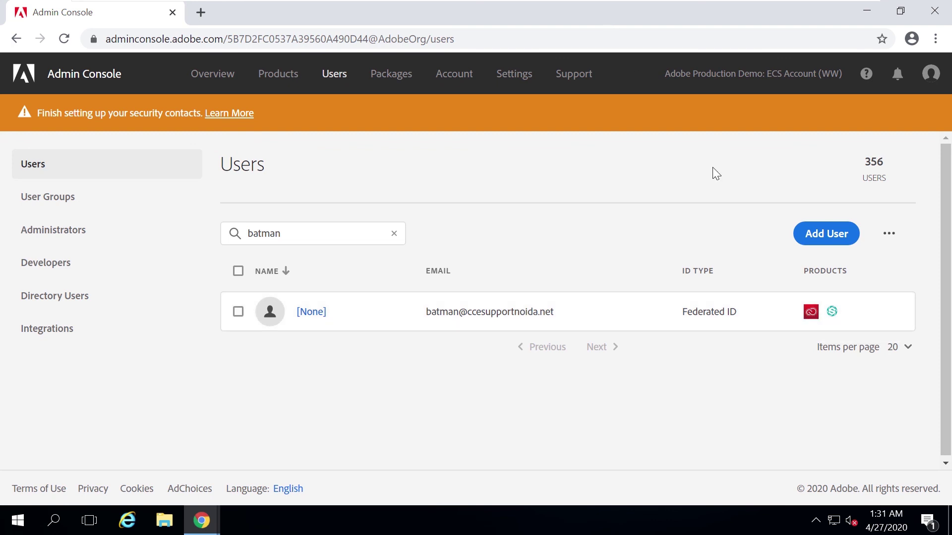
pyautogui.click(935, 39)
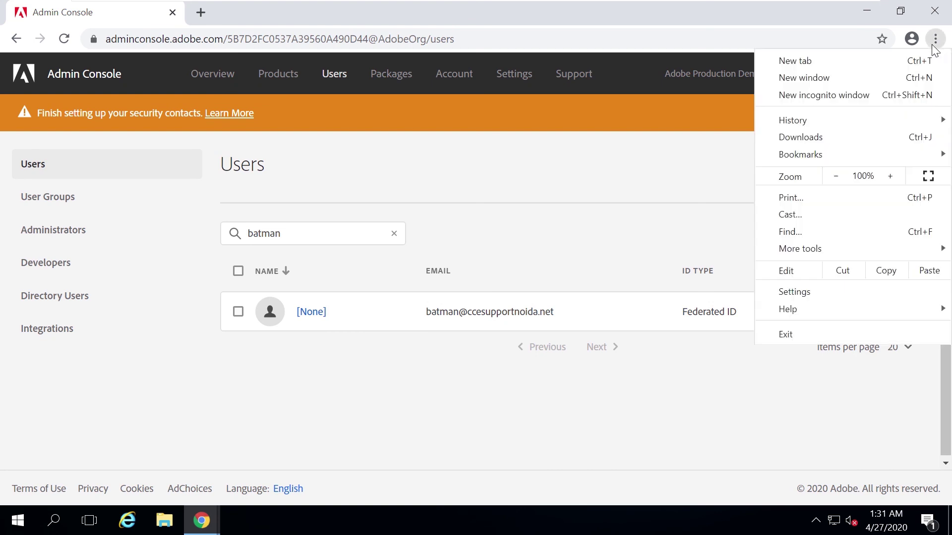
pyautogui.click(884, 95)
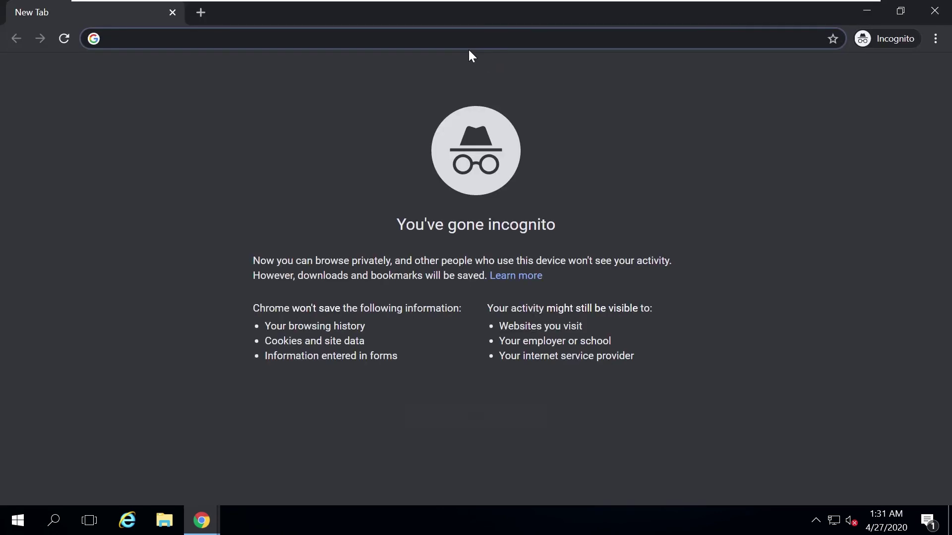
# Step: Go to adobe.com on the United States site, open Sign In, and submit the federated user's e-mail
pyautogui.write('adobe.com')
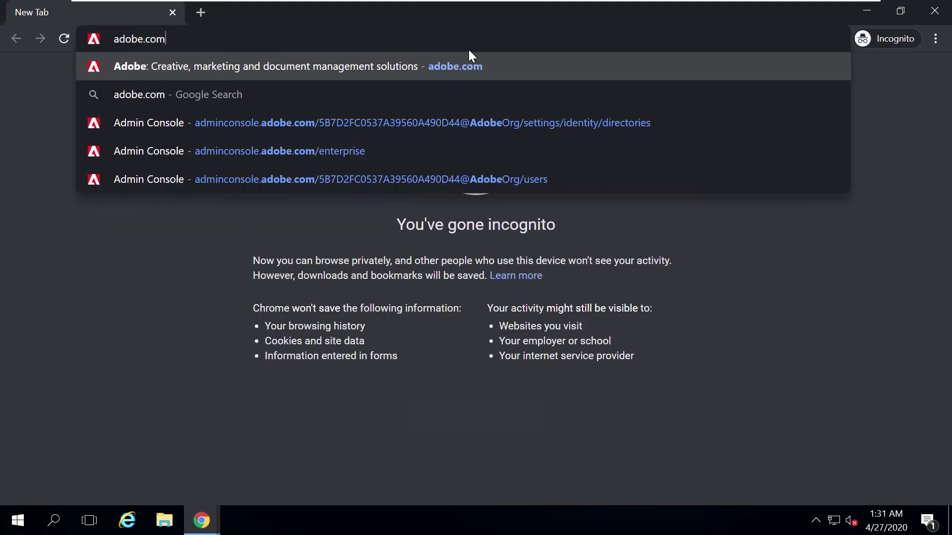
pyautogui.press('Return')
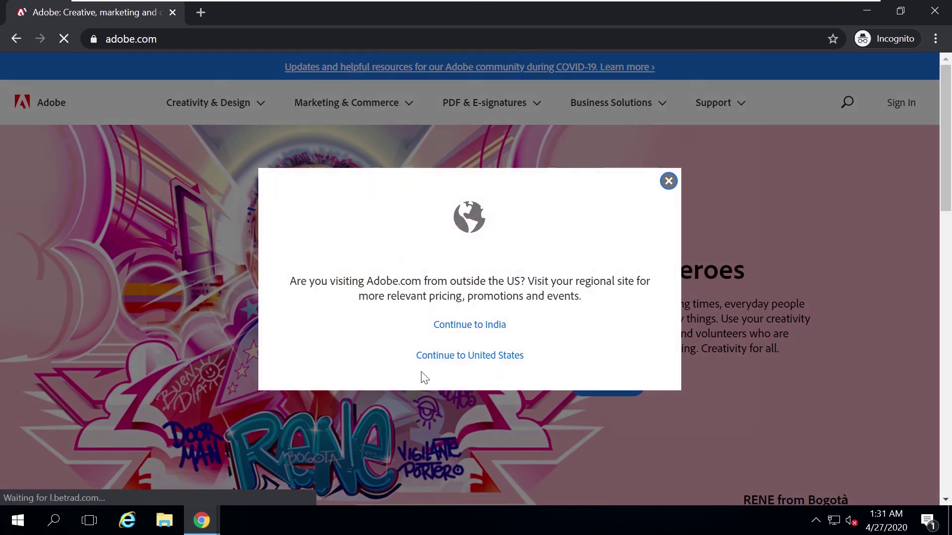
pyautogui.click(452, 358)
pyautogui.click(902, 104)
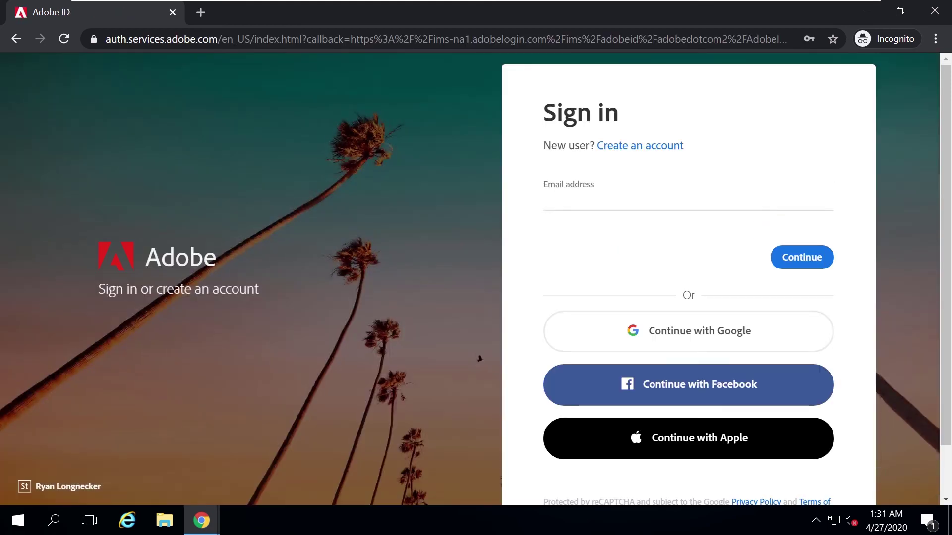
pyautogui.click(625, 198)
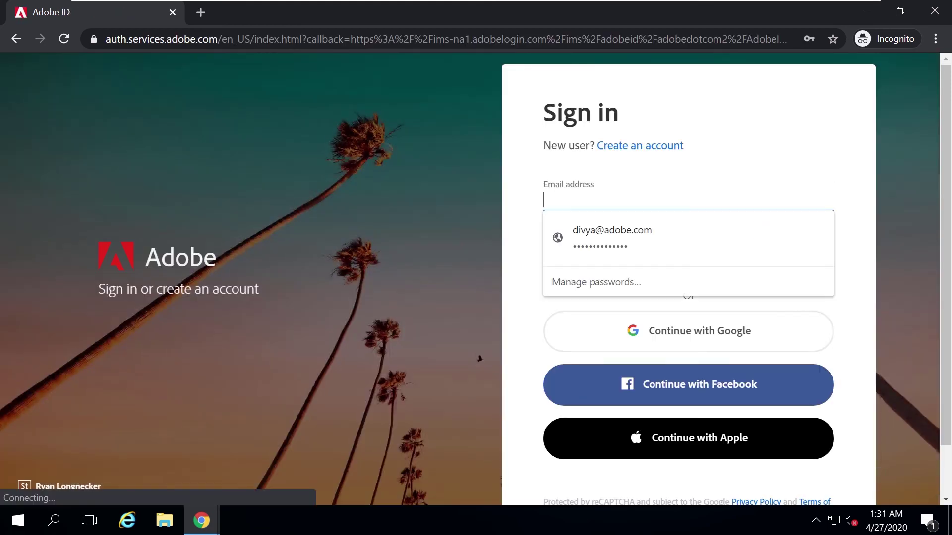
pyautogui.write('@')
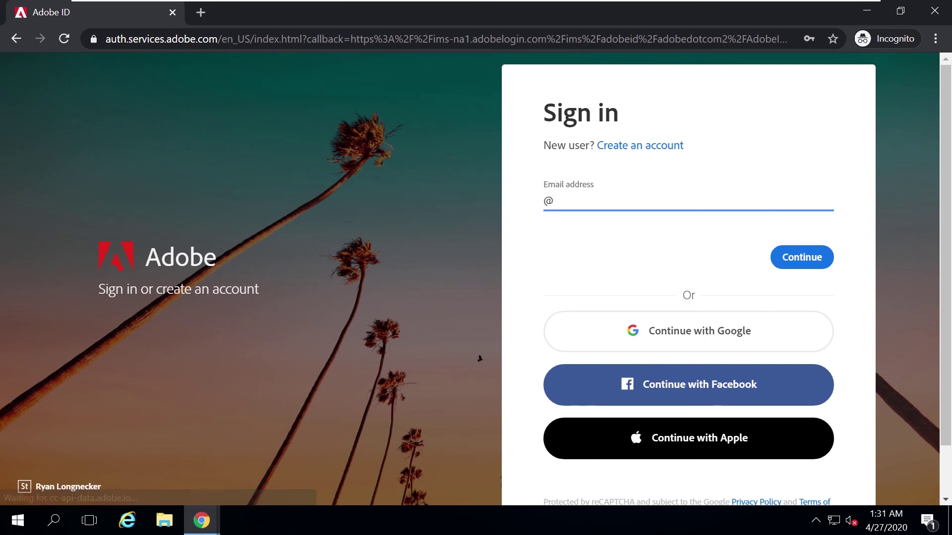
pyautogui.write('ccesupport')
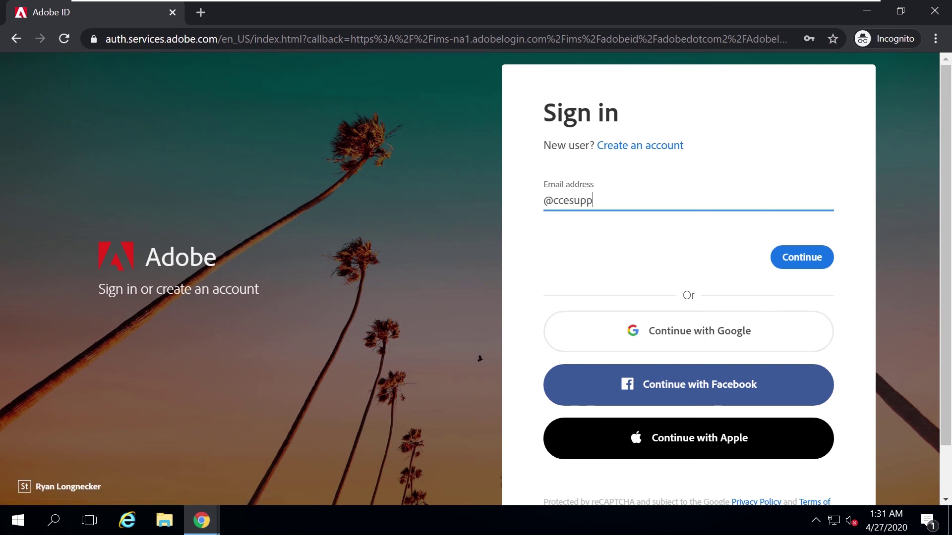
pyautogui.write('noida.net')
pyautogui.press('Return')
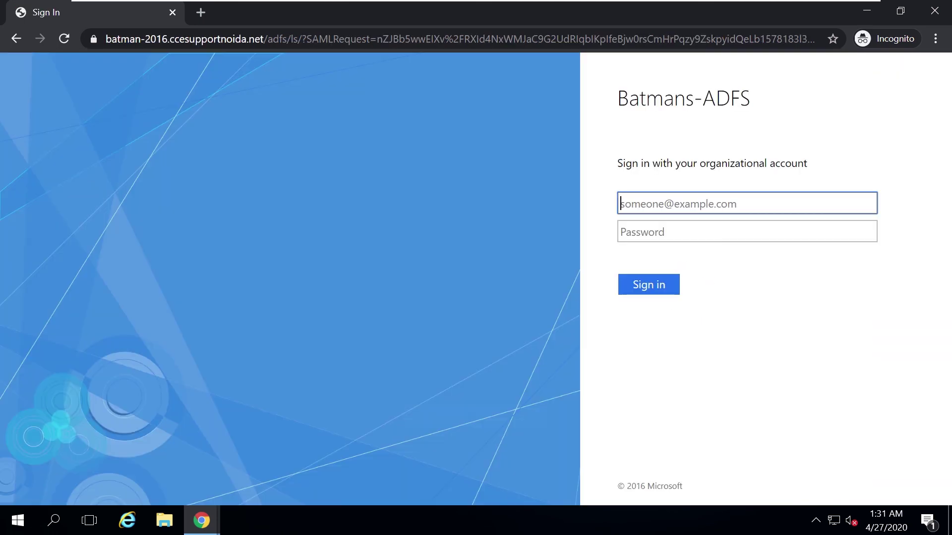
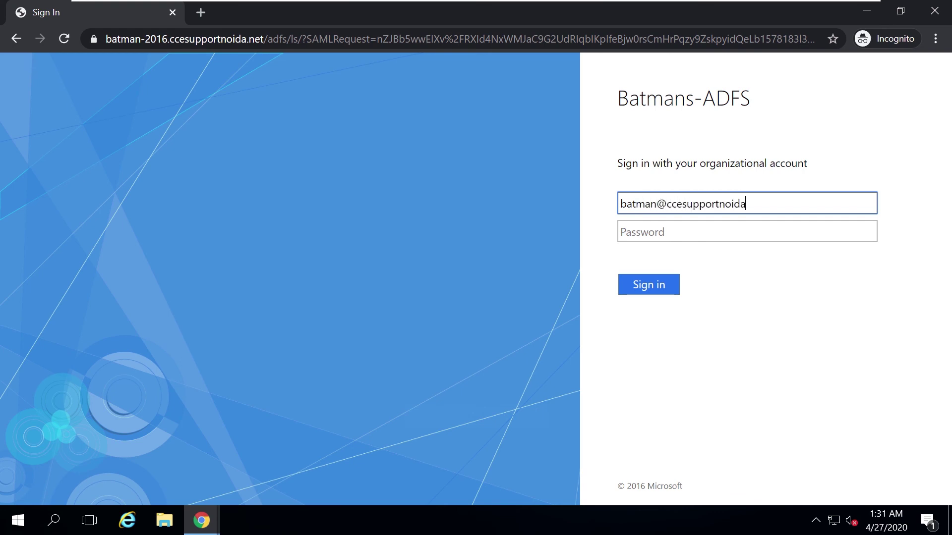
# Step: Enter the organizational user name and password on the Batmans-ADFS page and sign in
pyautogui.press('Tab')
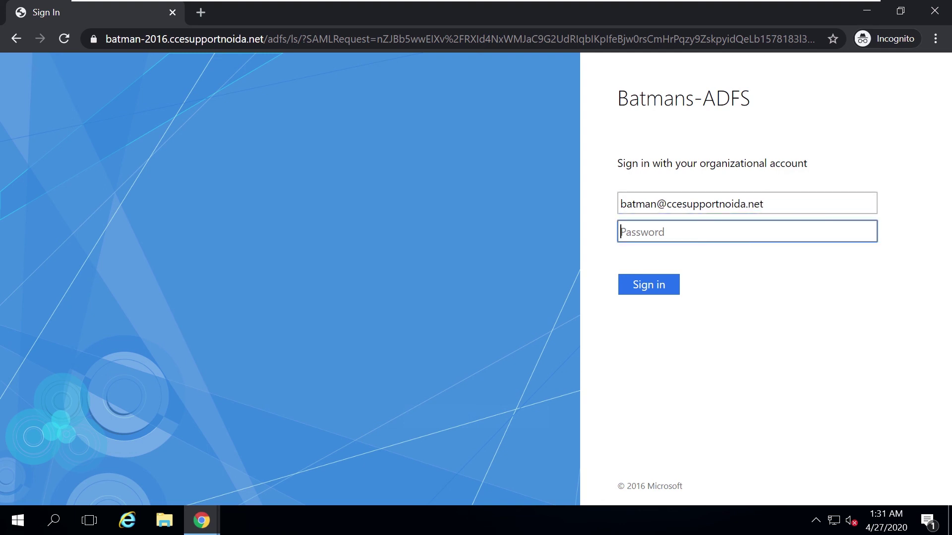
pyautogui.write('••')
pyautogui.click(659, 284)
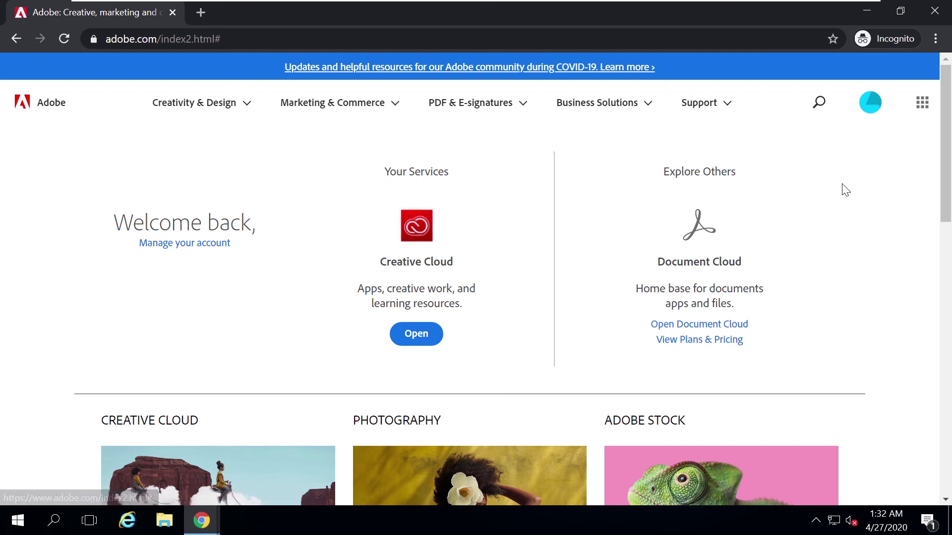
# Step: Open View Account from the avatar menu and select the Adobe for Enterprise plan
pyautogui.click(870, 114)
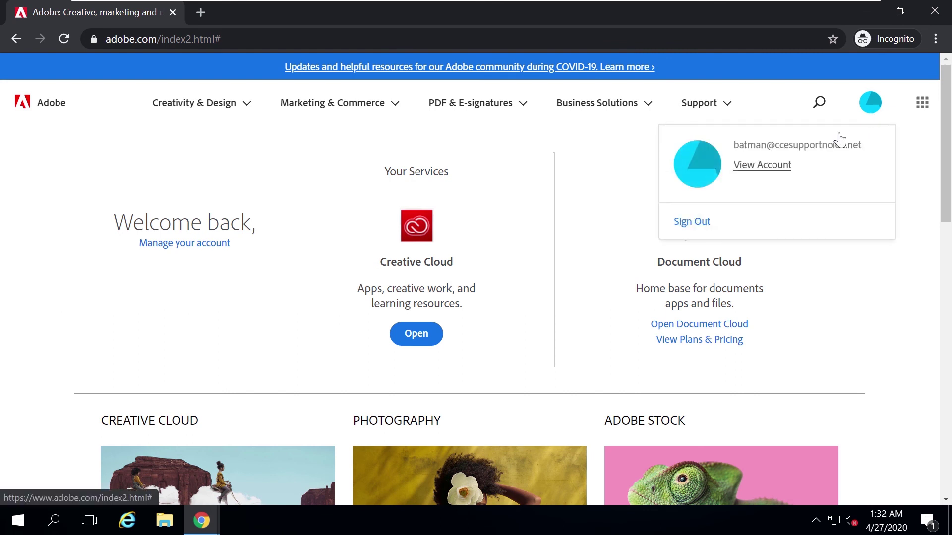
pyautogui.click(758, 168)
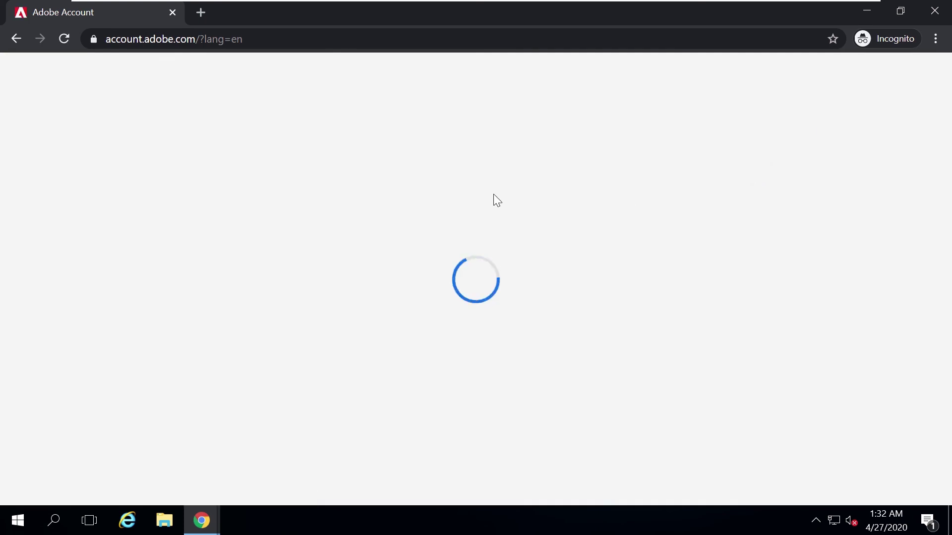
pyautogui.scroll(-3, 484, 196)
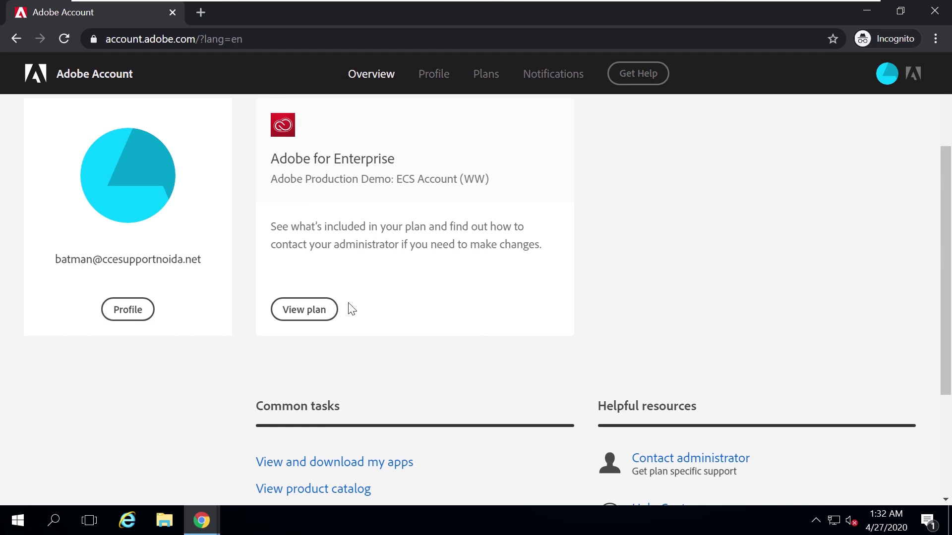
pyautogui.click(327, 309)
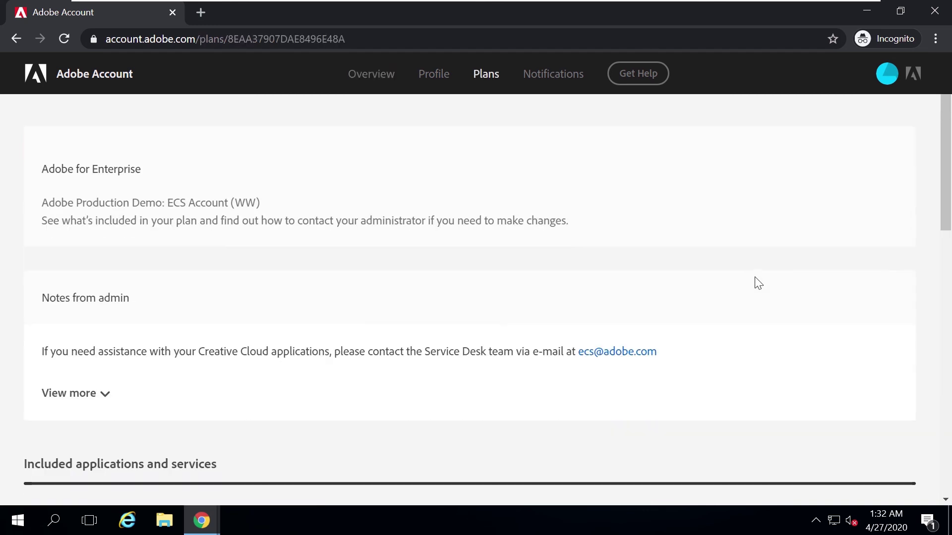
# Step: Expand View more (22) under Desktop apps and scroll through the plan's included applications
pyautogui.scroll(-4, 134, 322)
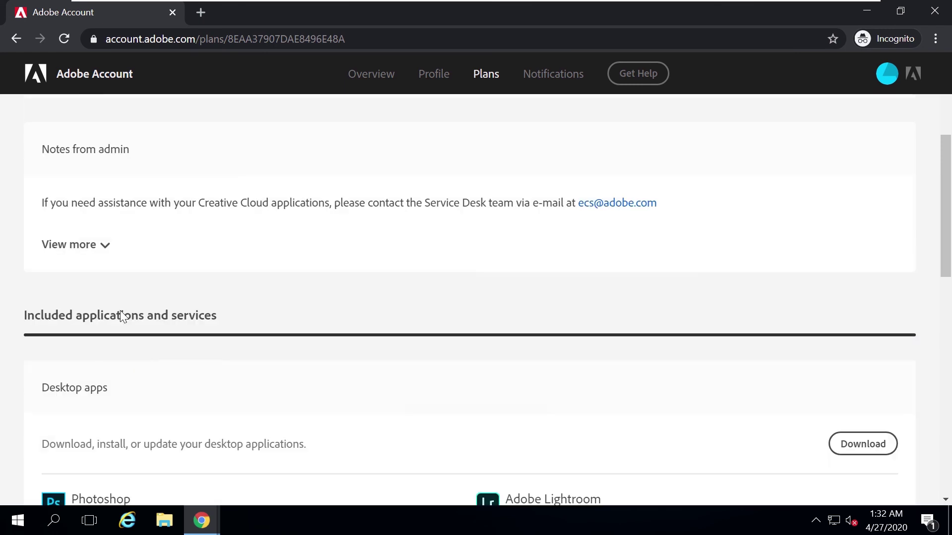
pyautogui.scroll(-5, 114, 297)
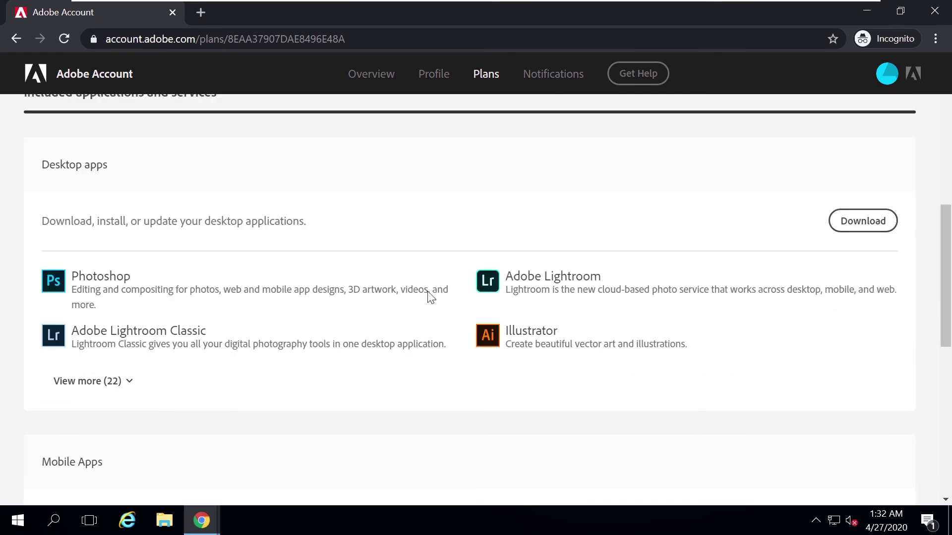
pyautogui.scroll(3, 650, 335)
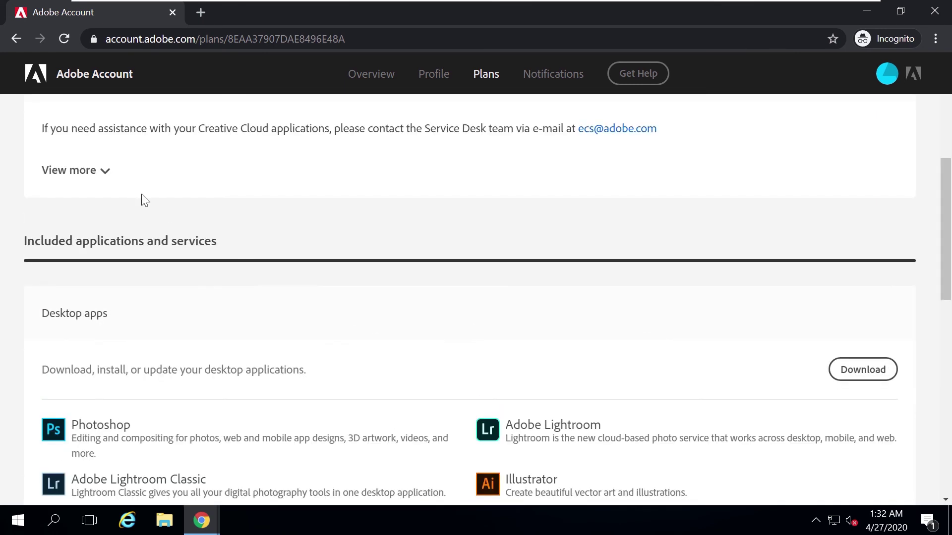
pyautogui.scroll(-6, 212, 354)
pyautogui.scroll(-2, 191, 355)
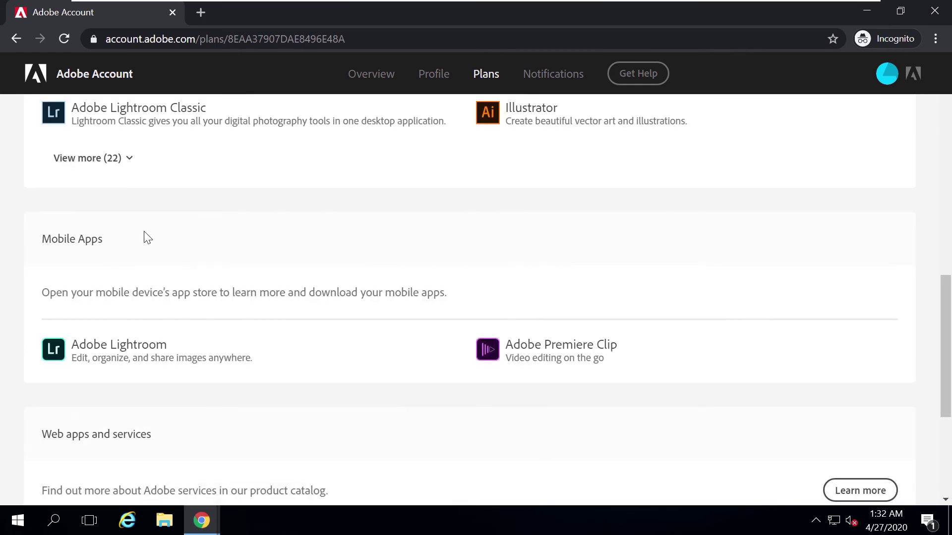
pyautogui.click(127, 164)
pyautogui.scroll(6, 184, 271)
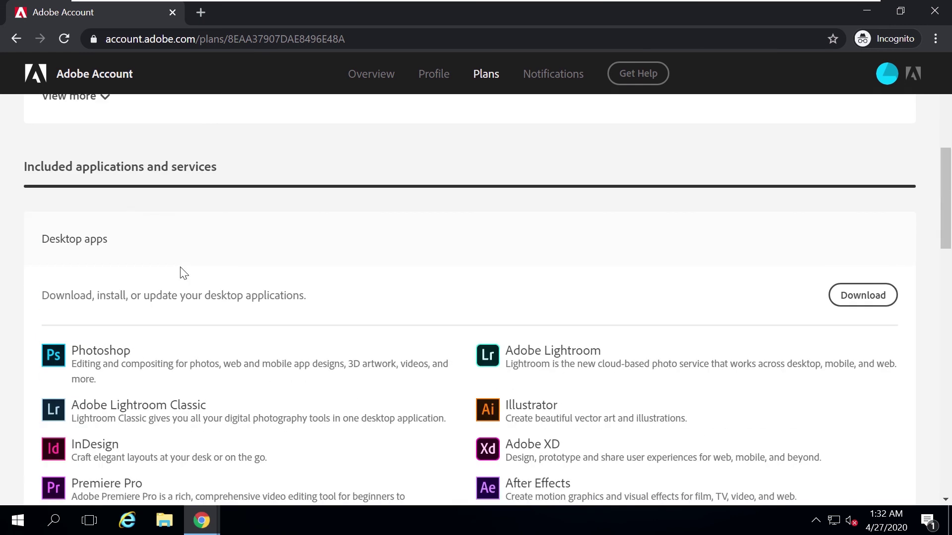
pyautogui.scroll(-15, 405, 299)
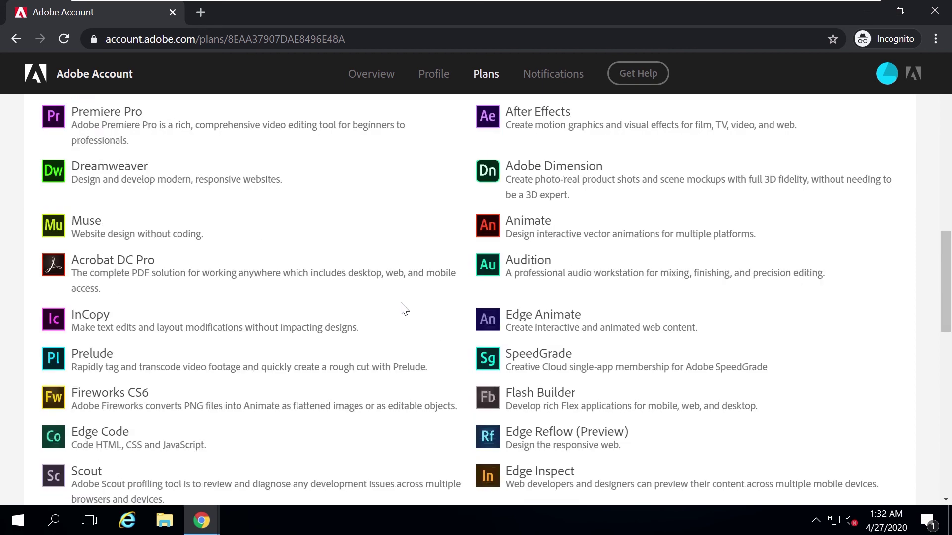
pyautogui.scroll(-4, 402, 303)
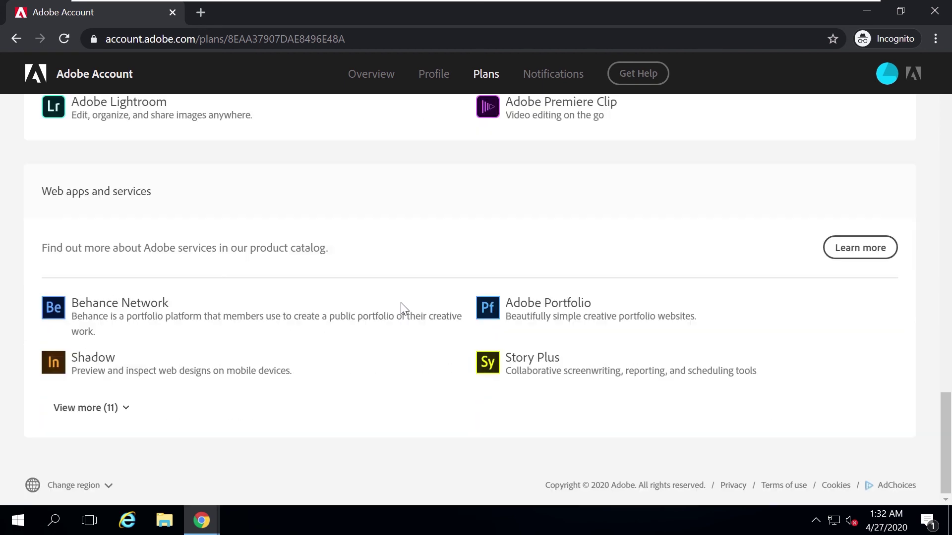
pyautogui.scroll(18, 347, 275)
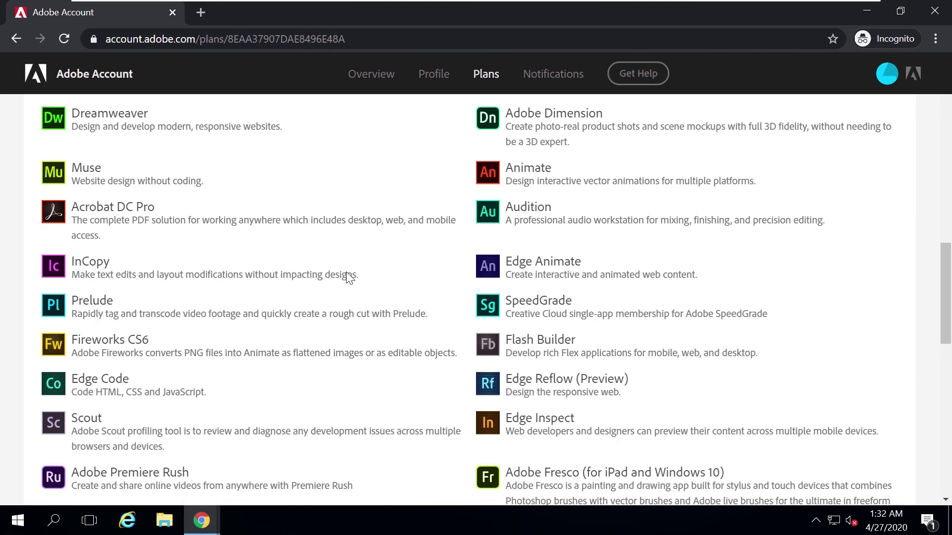
pyautogui.scroll(6, 347, 278)
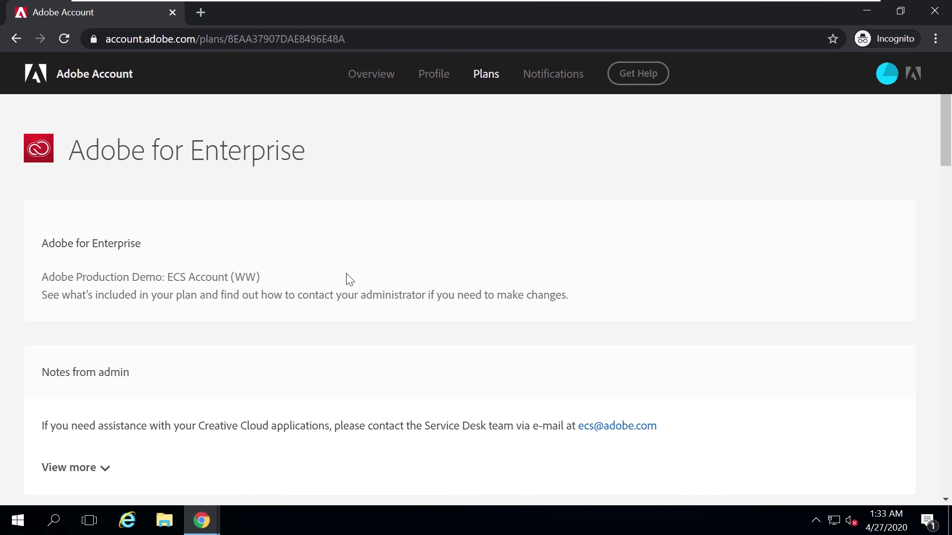
# Step: Set aside the incognito window and search Google for 'bulk upload adobe helpx' in a new tab
pyautogui.click(870, 12)
pyautogui.click(193, 16)
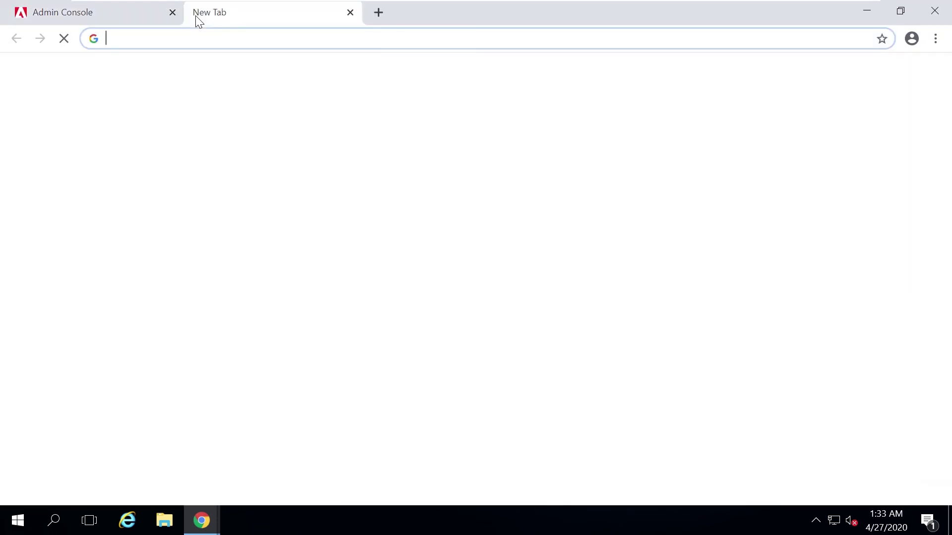
pyautogui.write('bu')
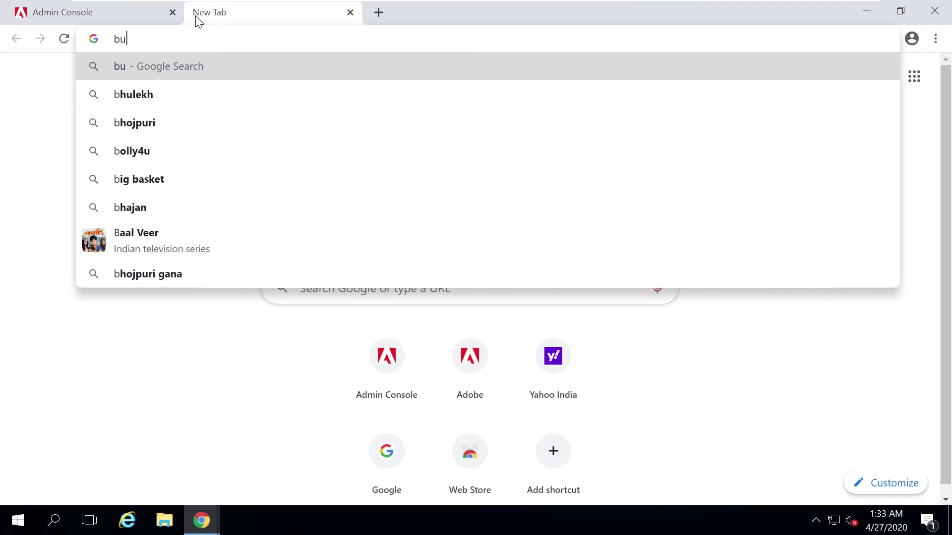
pyautogui.write('lk up')
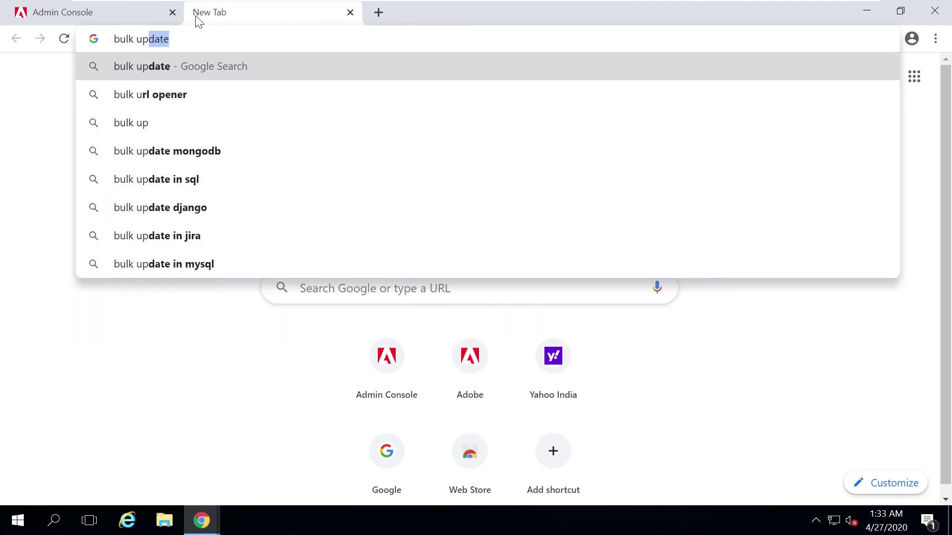
pyautogui.write('load adobe helpx')
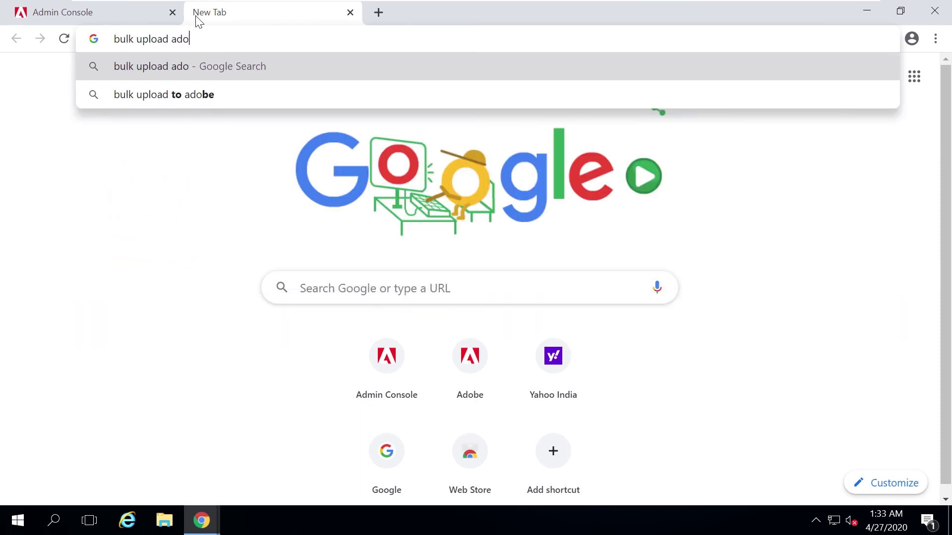
pyautogui.press('Return')
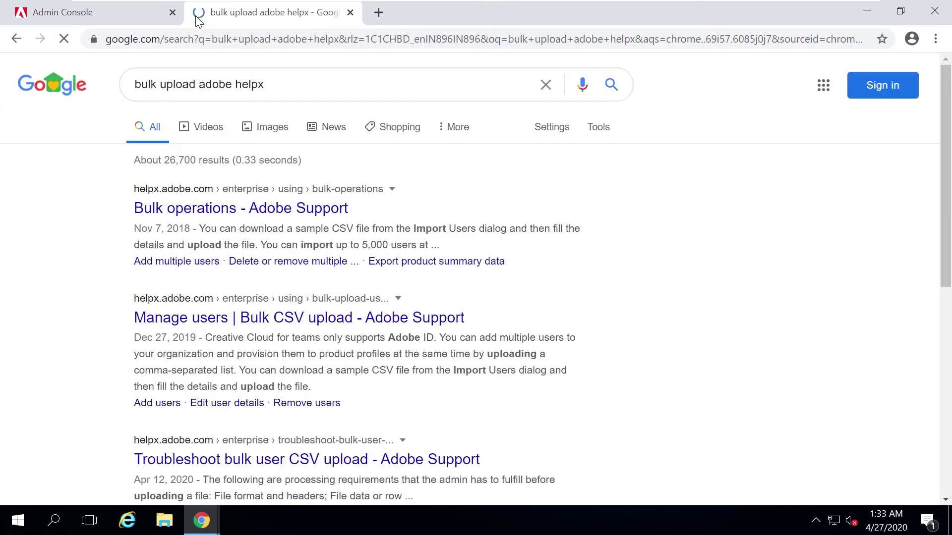
# Step: Open the 'Bulk operations - Adobe Support' result and read down through the article
pyautogui.click(232, 213)
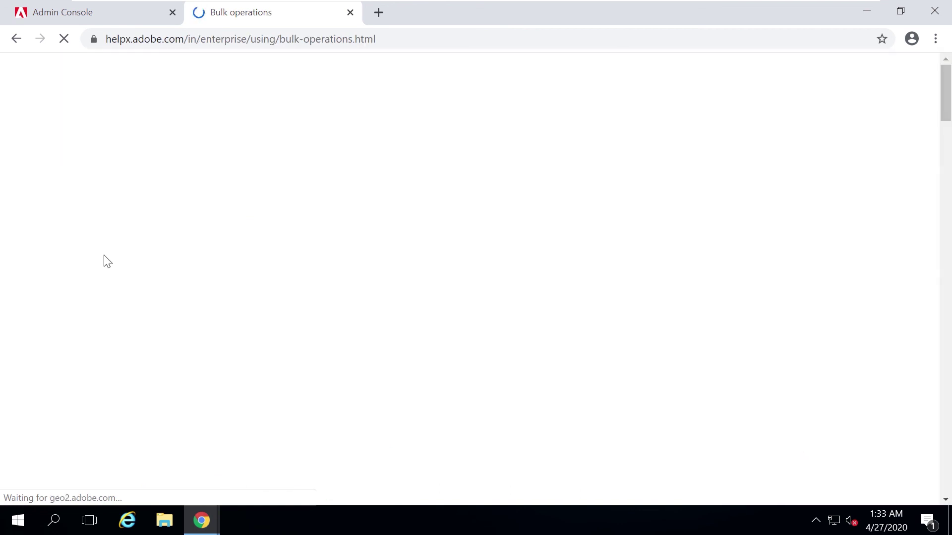
pyautogui.scroll(-4, 290, 364)
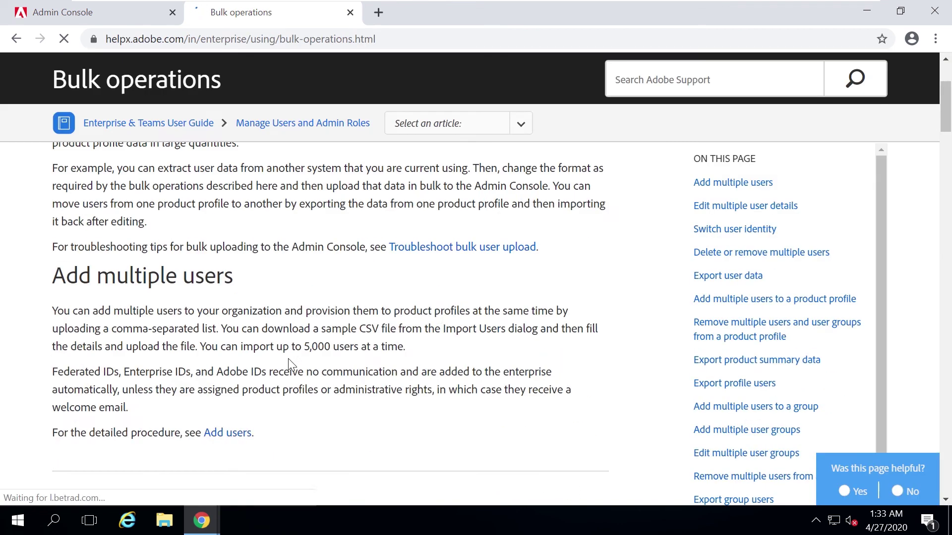
pyautogui.scroll(-6, 290, 364)
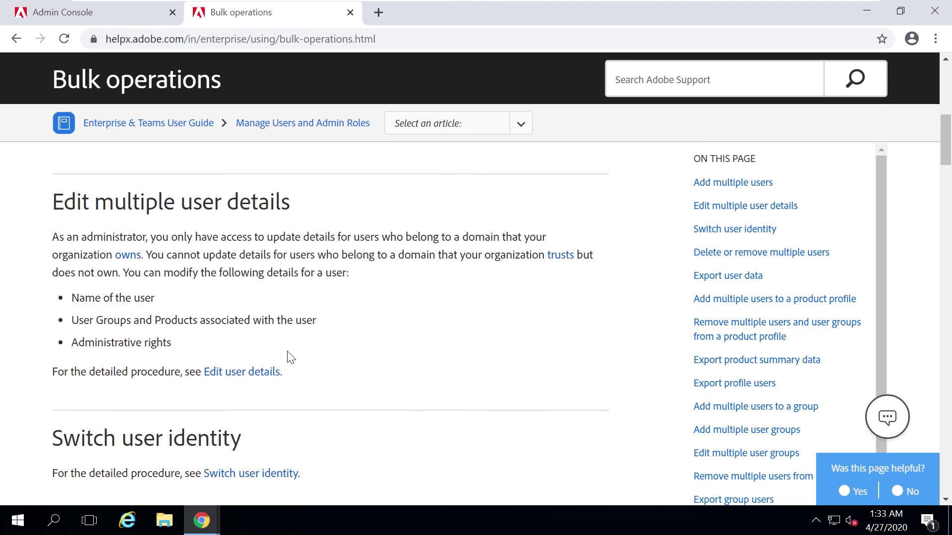
pyautogui.scroll(6, 290, 357)
pyautogui.scroll(-20, 287, 357)
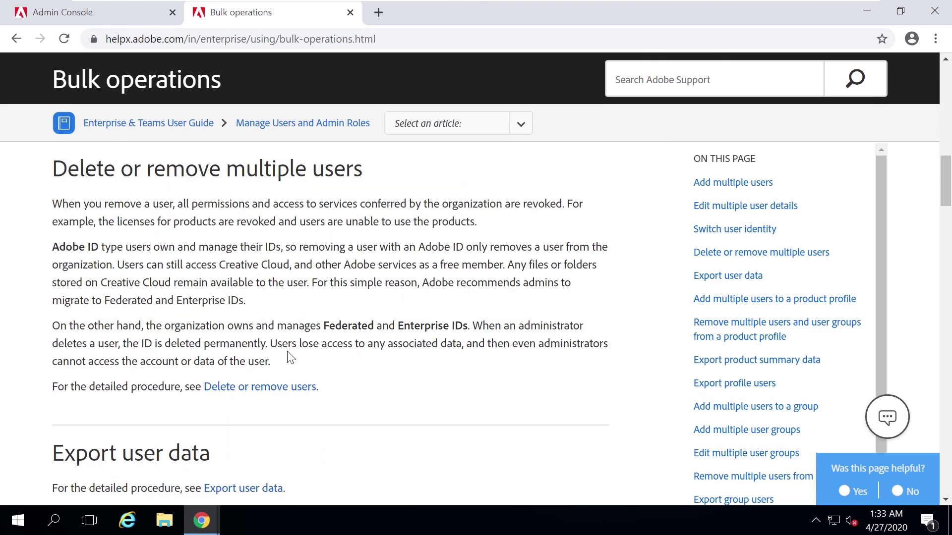
pyautogui.scroll(-7, 287, 351)
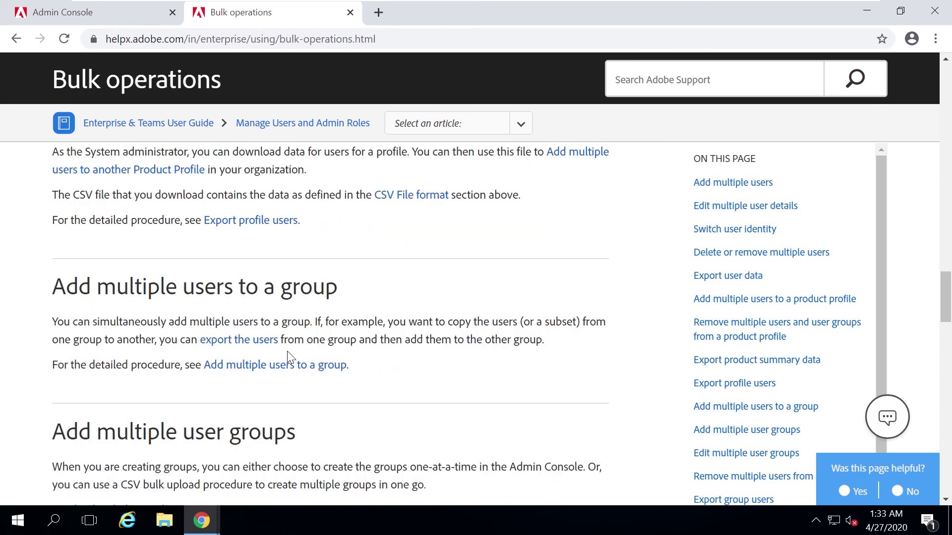
pyautogui.scroll(-9, 287, 351)
pyautogui.scroll(-2, 290, 357)
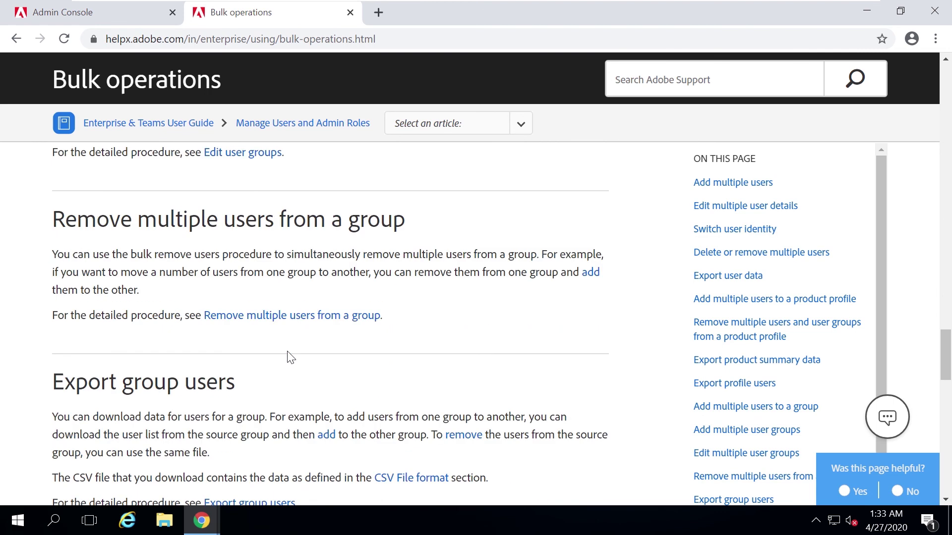